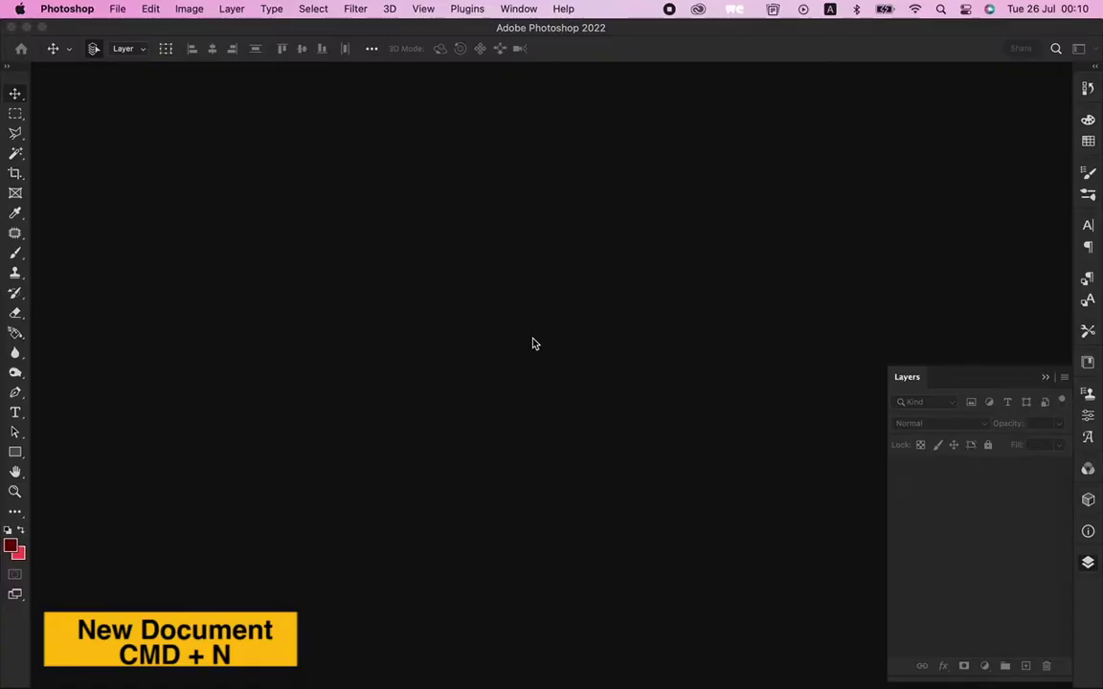
- Open the New Document dialog with the 1080 × 1350 px, 120 ppi preset
{"action": "key", "text": "super+n"}
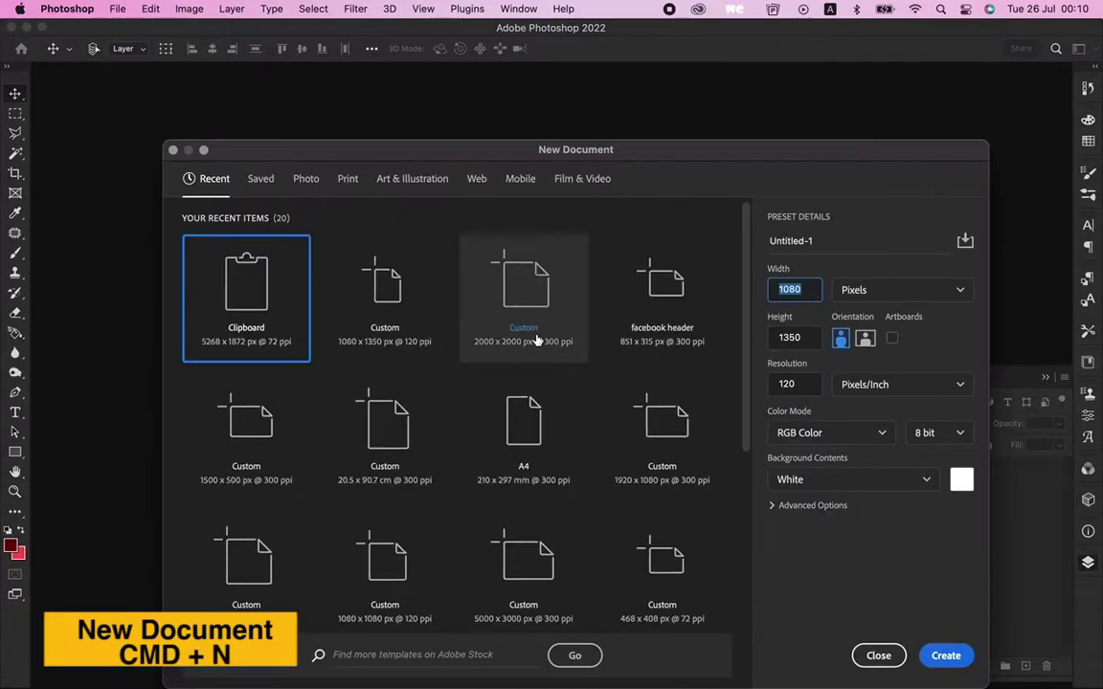
- Create the 1080 × 1350 px document and add a new Layer 1
{"action": "left_click", "coordinate": [946, 656]}
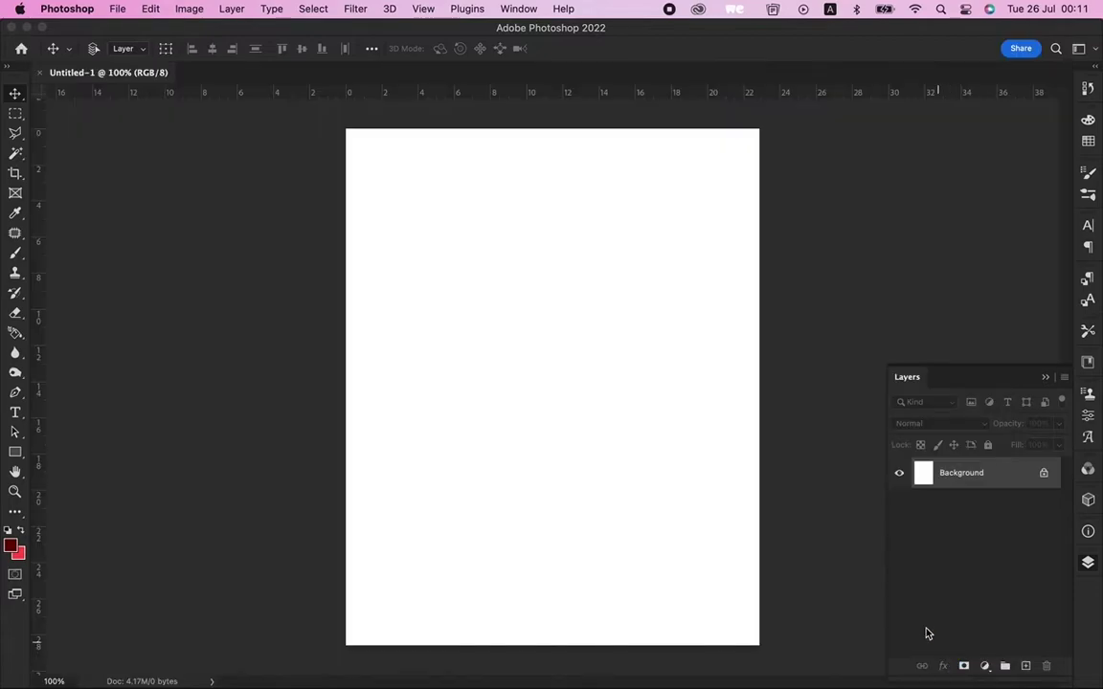
{"action": "key", "text": "shift+super+n"}
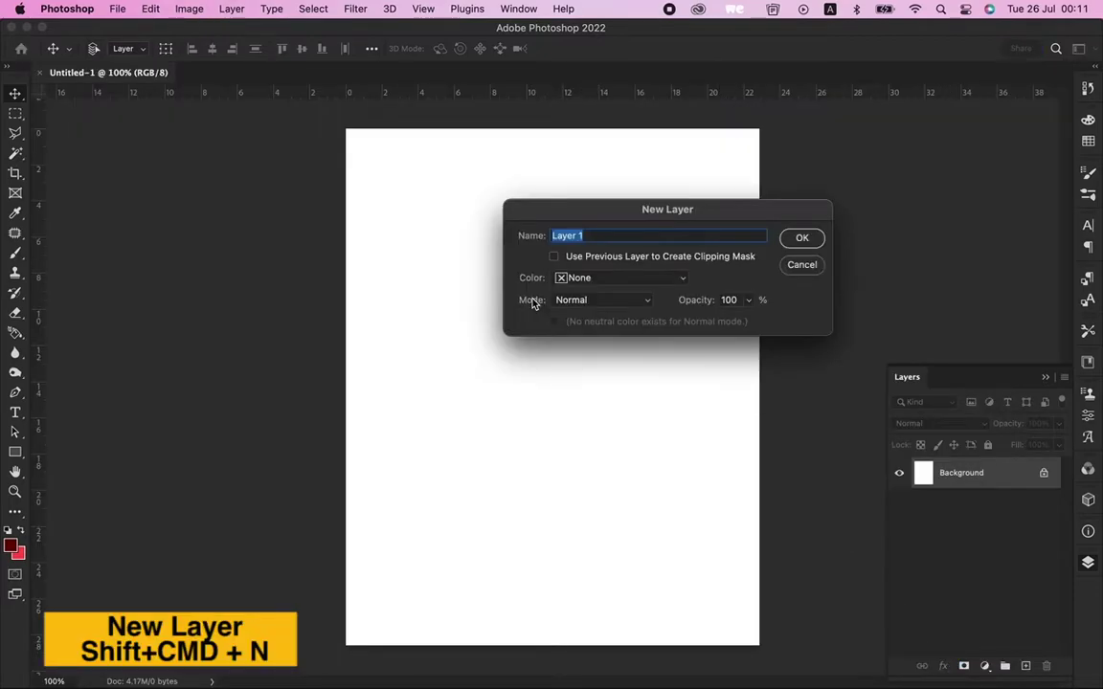
{"action": "key", "text": "Return"}
- Fill Layer 1 with black and bring up the TUTS 19,20, 21 image folder
{"action": "key", "text": "shift+F5"}
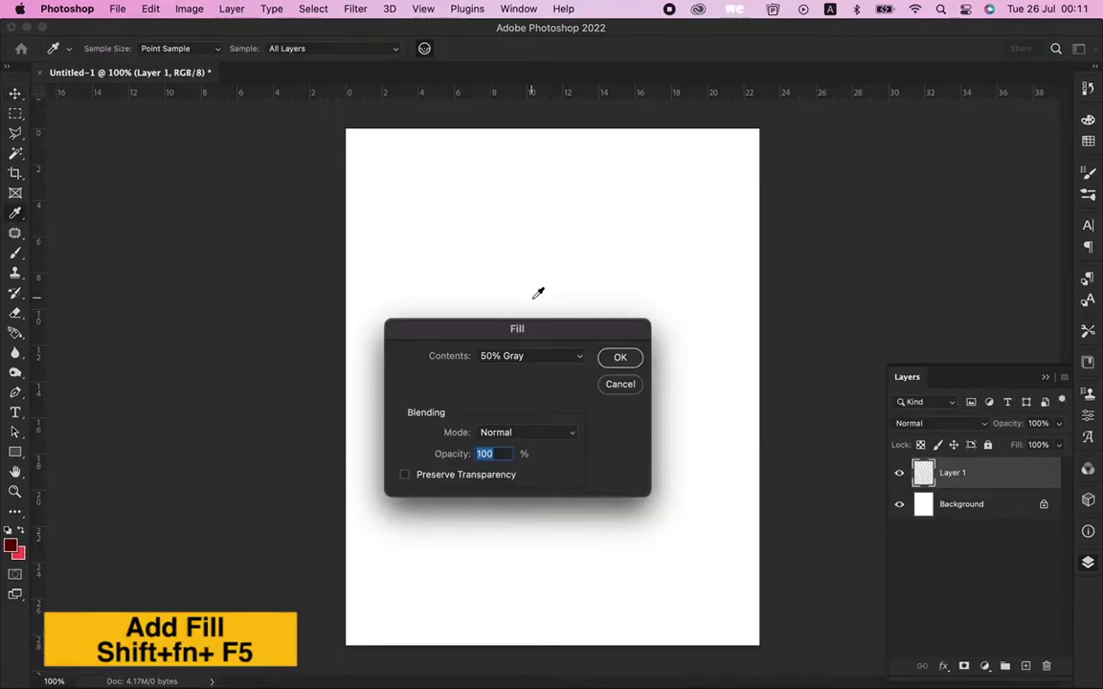
{"action": "left_click", "coordinate": [561, 366]}
{"action": "left_click", "coordinate": [520, 342]}
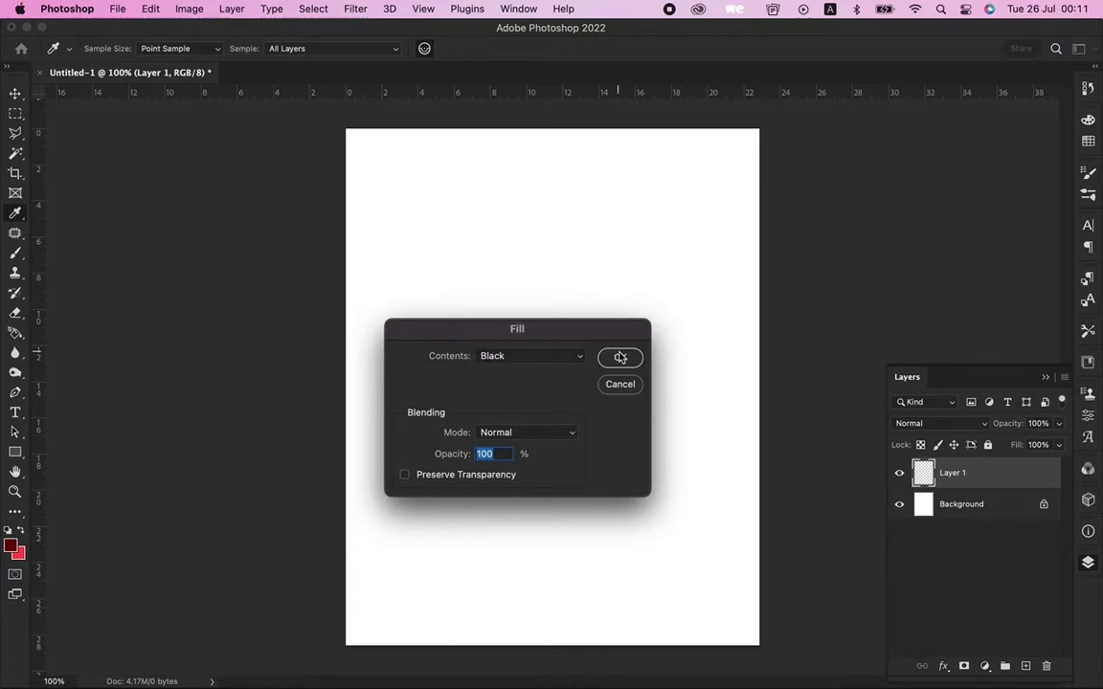
{"action": "left_click", "coordinate": [620, 357]}
{"action": "left_click", "coordinate": [658, 250]}
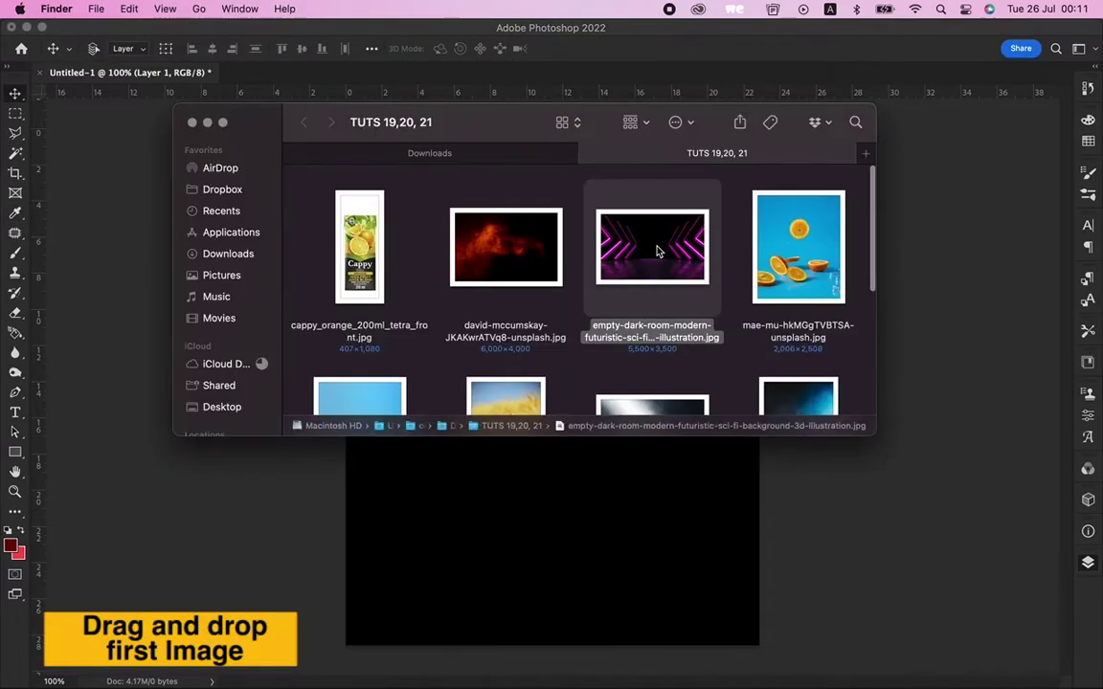
- Place the empty-dark-room image, scale it to about 448.54% and shift it up so the floor fills the lower half
{"action": "left_click_drag", "start_coordinate": [666, 246], "coordinate": [643, 525]}
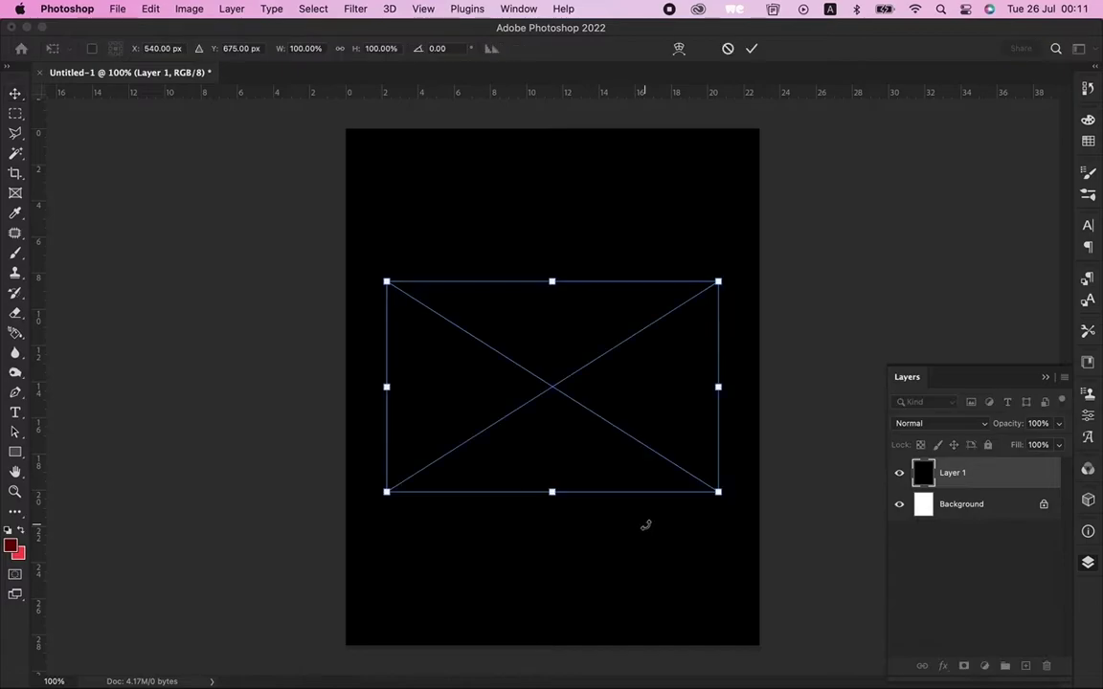
{"action": "left_click_drag", "start_coordinate": [718, 493], "coordinate": [922, 686]}
{"action": "key", "text": "super+minus"}
{"action": "key", "text": "super+minus"}
{"action": "left_click_drag", "start_coordinate": [746, 510], "coordinate": [927, 610]}
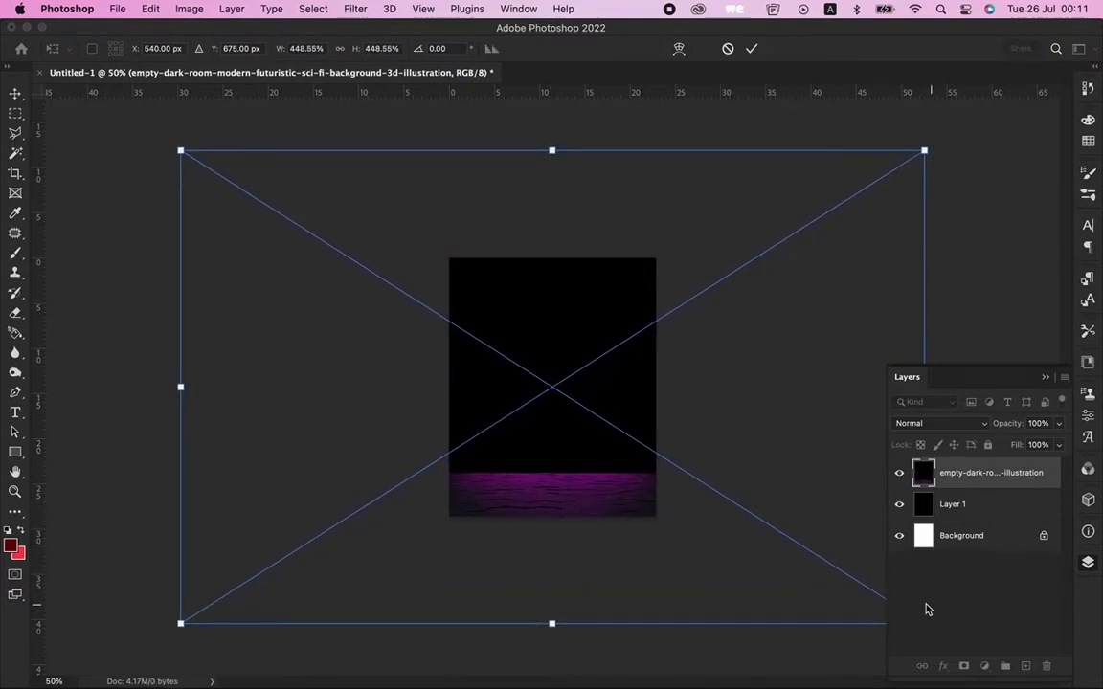
{"action": "mouse_move", "coordinate": [656, 452]}
{"action": "left_mouse_down"}
{"action": "mouse_move", "coordinate": [655, 370]}
{"action": "mouse_move", "coordinate": [691, 349]}
{"action": "mouse_move", "coordinate": [630, 357]}
{"action": "mouse_move", "coordinate": [695, 355]}
{"action": "left_mouse_up"}
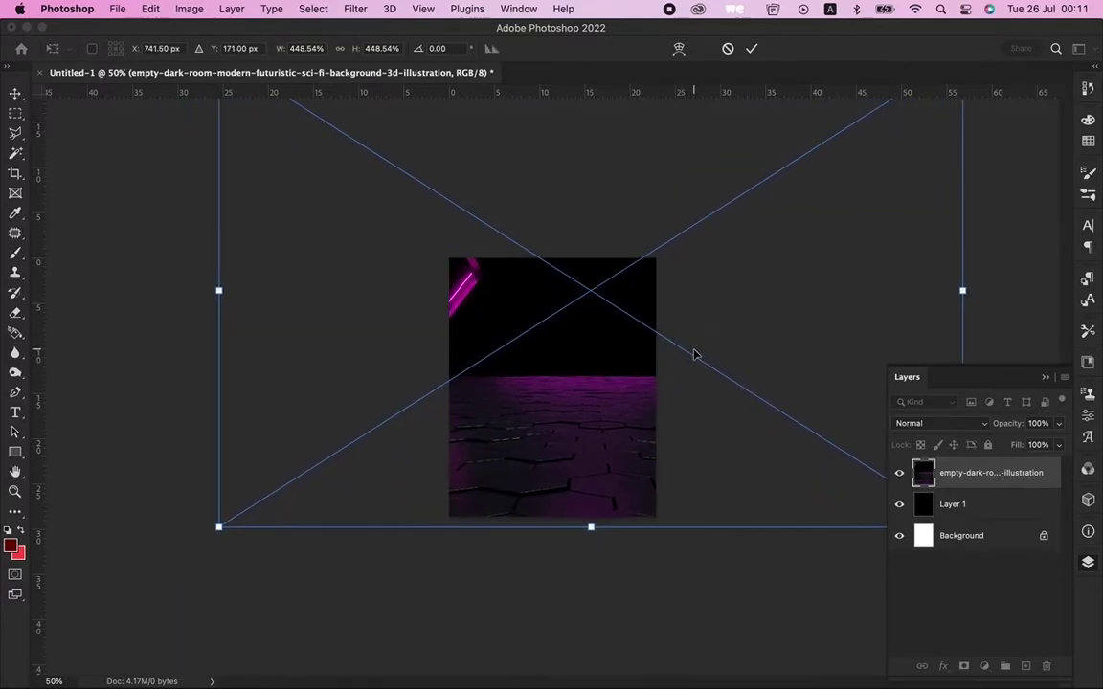
{"action": "key", "text": "Return"}
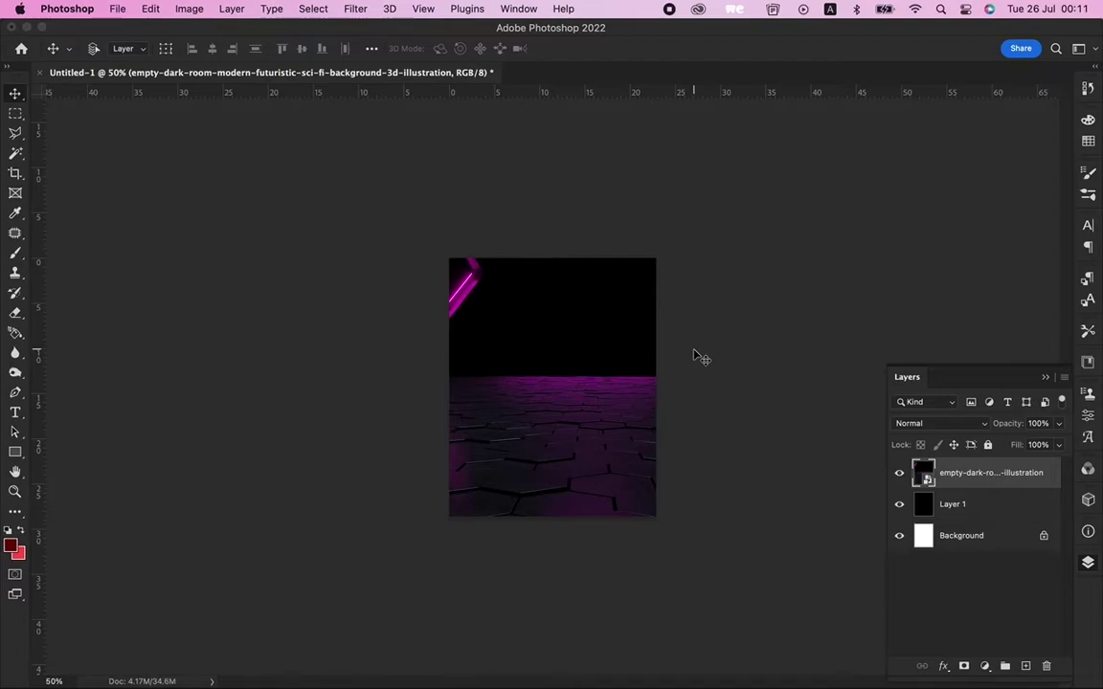
{"action": "key", "text": "super+plus"}
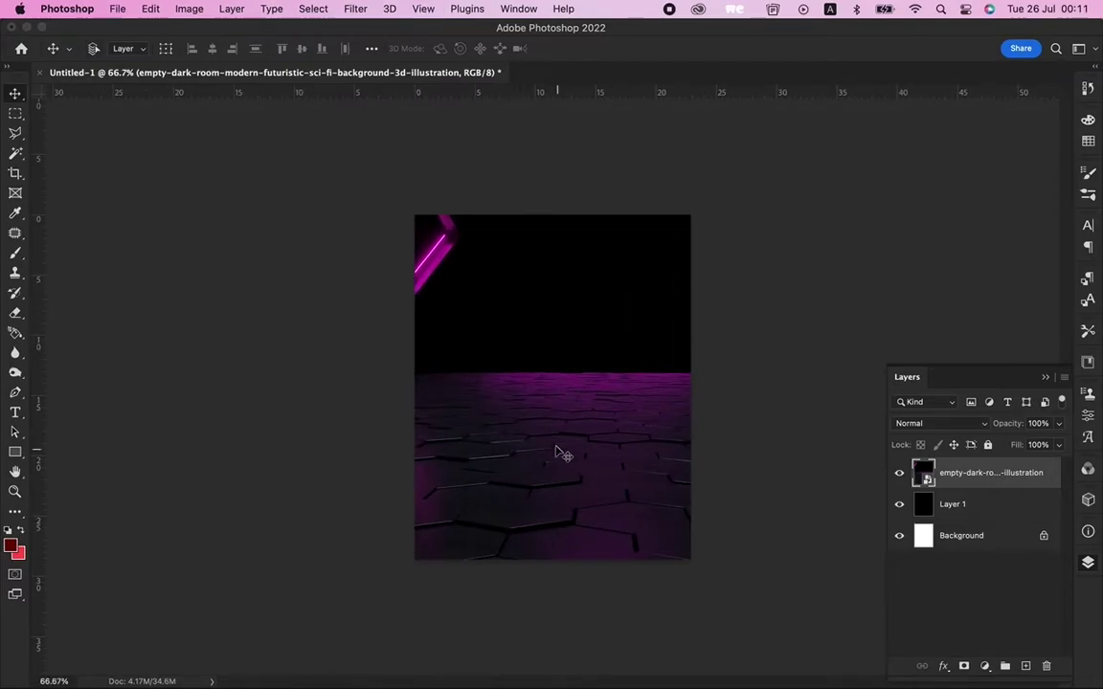
- Mask out the black top area of the room image so only the purple floor shows
{"action": "key", "text": "m"}
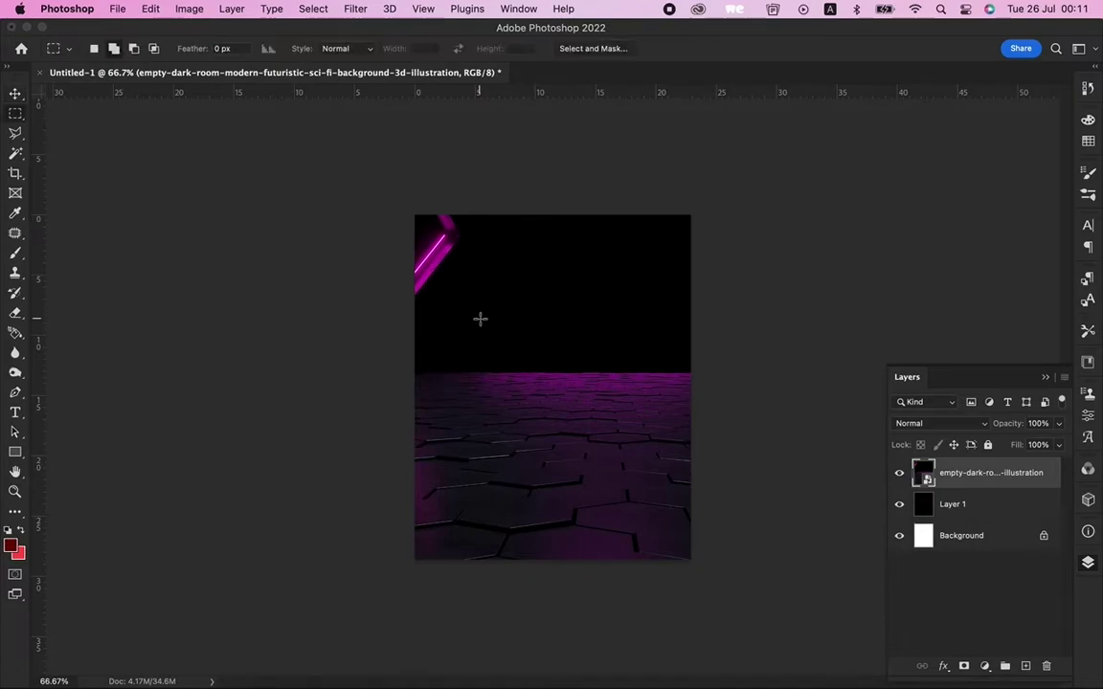
{"action": "left_click_drag", "start_coordinate": [356, 170], "coordinate": [764, 377]}
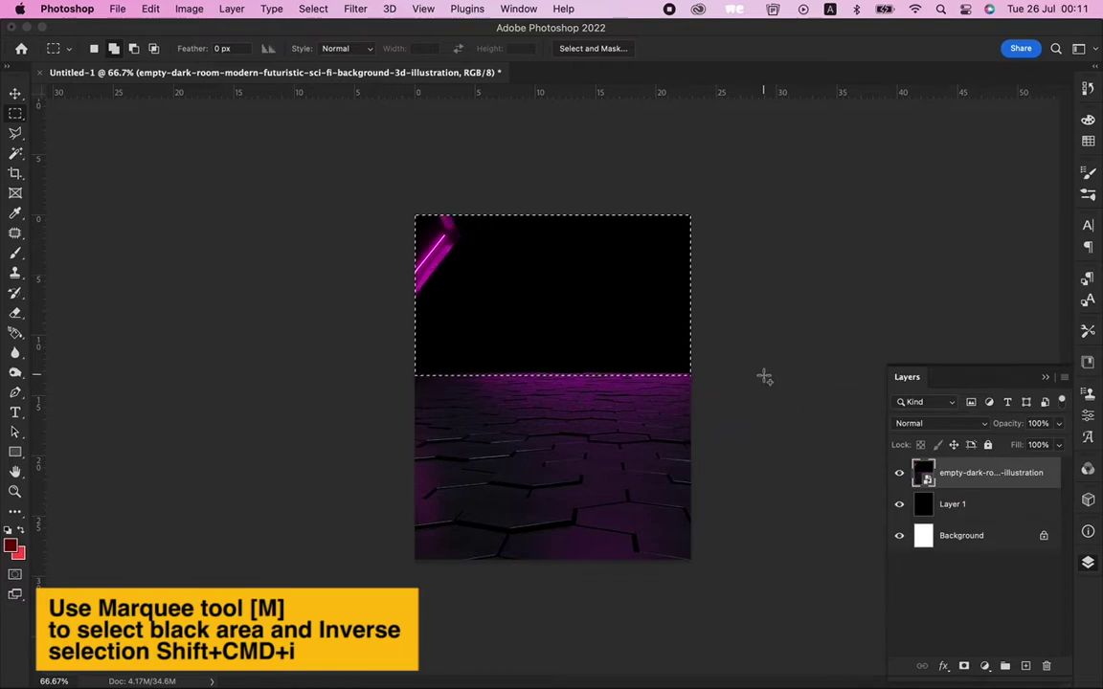
{"action": "key", "text": "super+shift+i"}
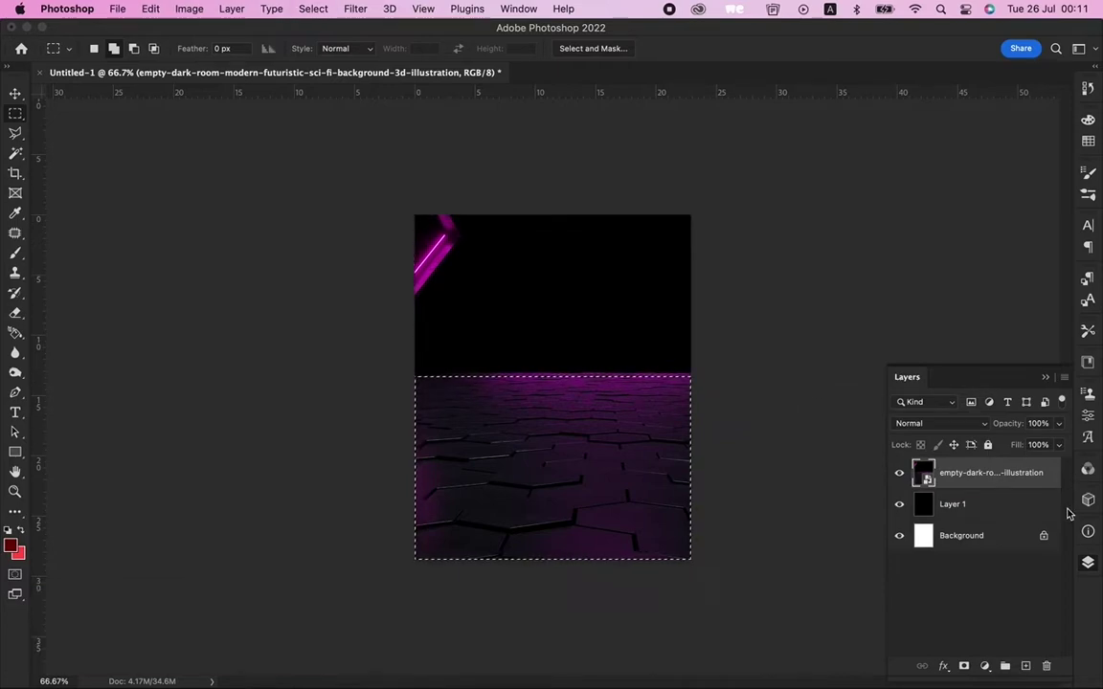
{"action": "left_click", "coordinate": [964, 665]}
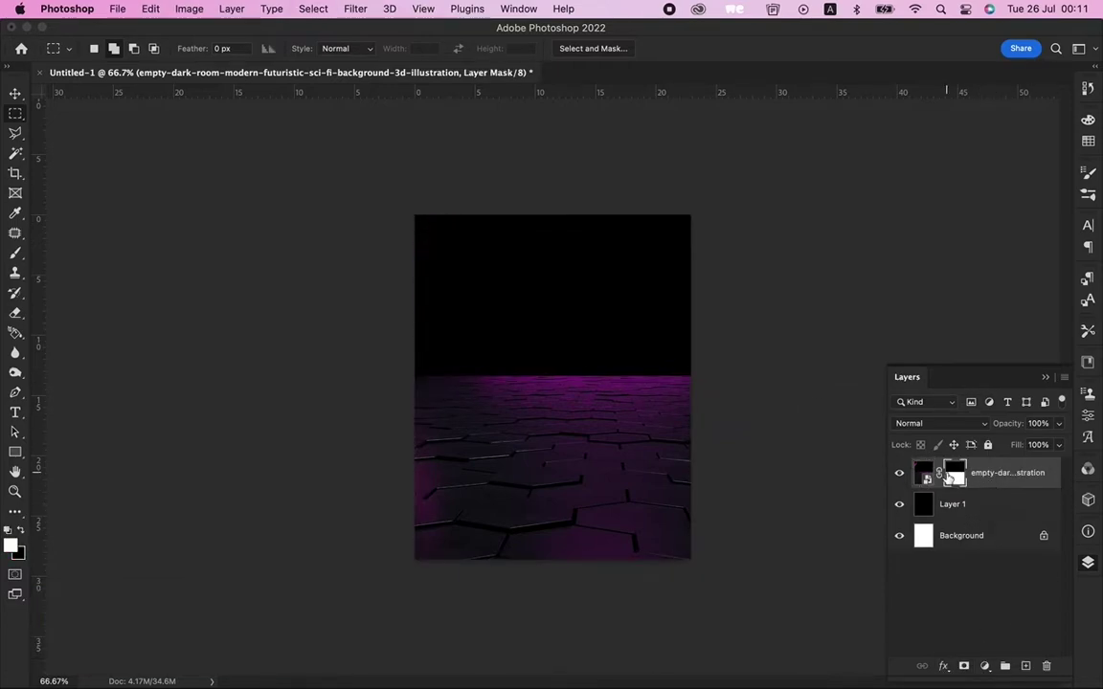
- Convert the masked room layer into a smart object
{"action": "left_click", "coordinate": [923, 473]}
{"action": "right_click", "coordinate": [985, 479]}
{"action": "scroll", "coordinate": [822, 537], "scroll_direction": "down", "scroll_amount": 3}
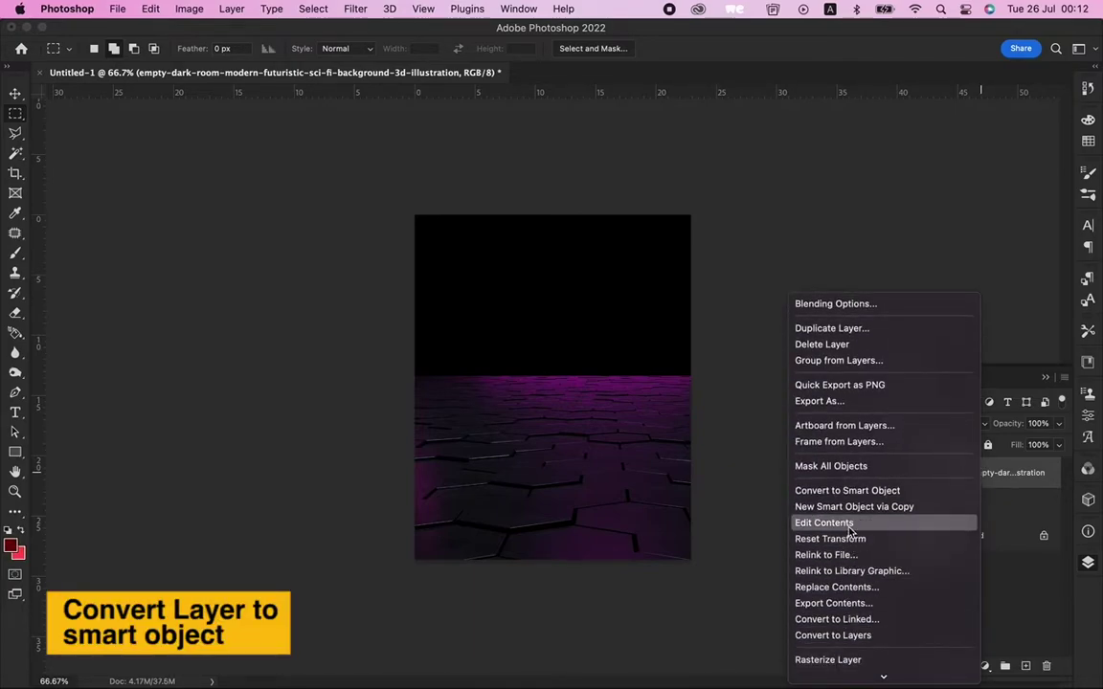
{"action": "scroll", "coordinate": [843, 575], "scroll_direction": "down", "scroll_amount": 2}
{"action": "scroll", "coordinate": [855, 402], "scroll_direction": "down", "scroll_amount": 2}
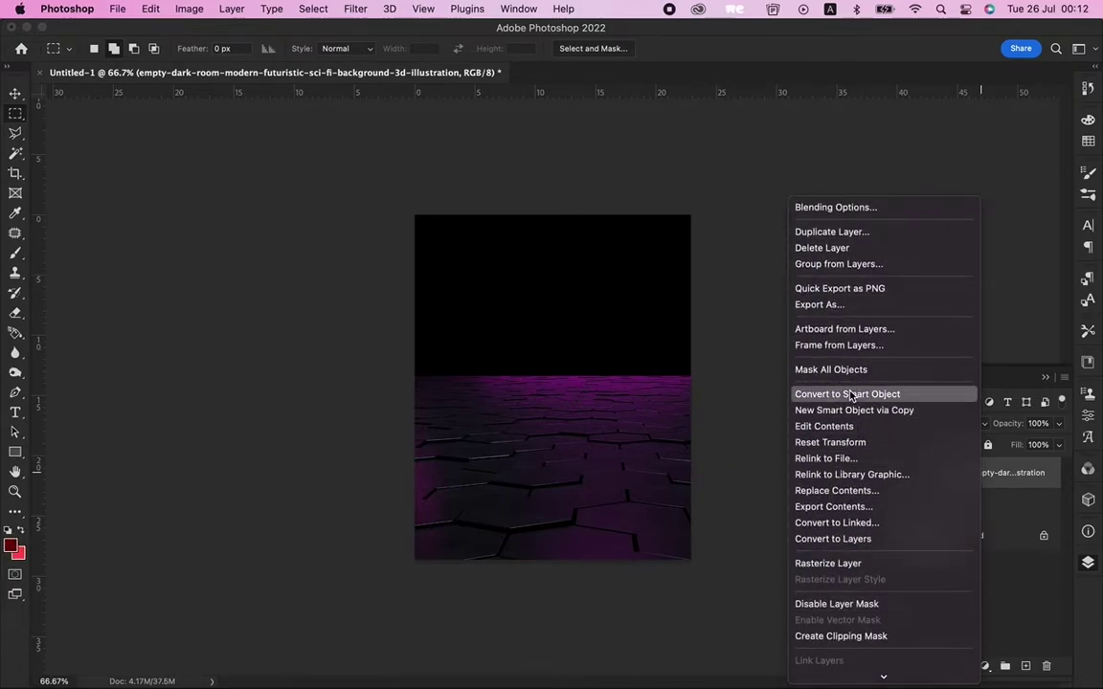
{"action": "left_click", "coordinate": [852, 395]}
{"action": "key", "text": "v"}
{"action": "left_click", "coordinate": [231, 8]}
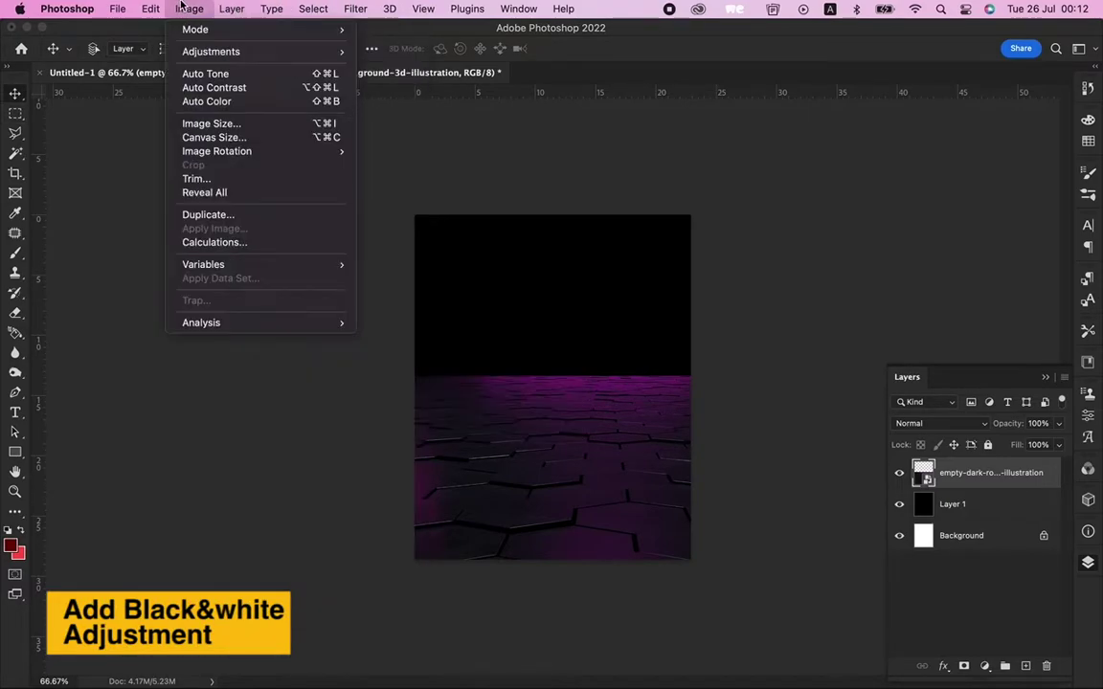
{"action": "mouse_move", "coordinate": [211, 52]}
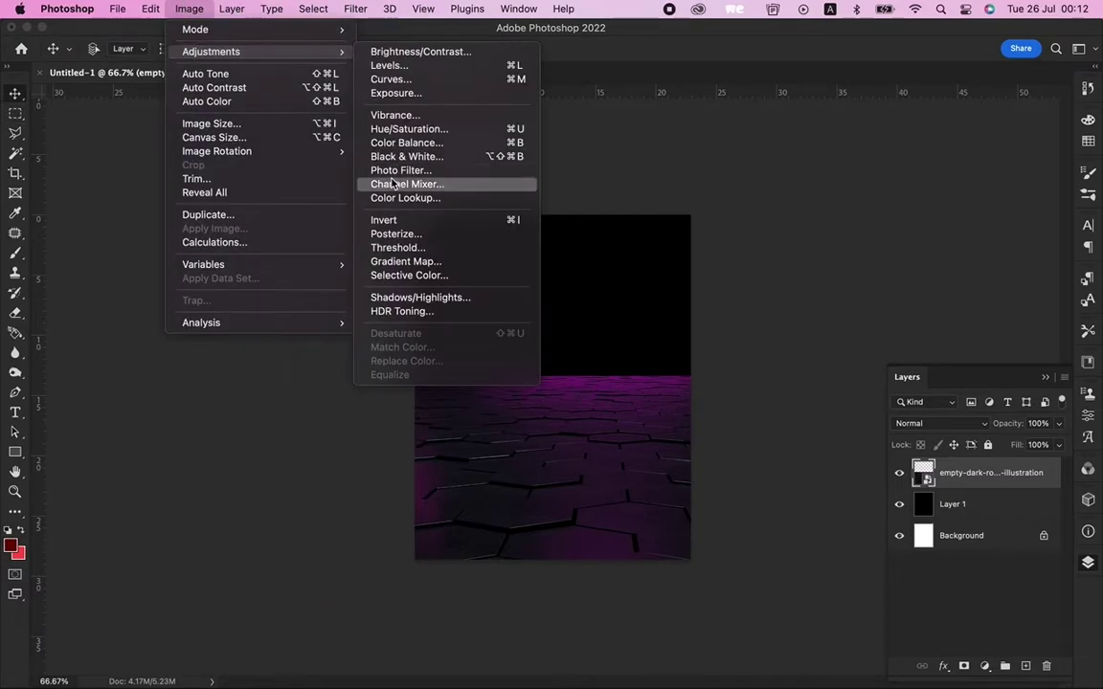
- Apply a Black & White smart filter to the floor image
{"action": "left_click", "coordinate": [405, 156]}
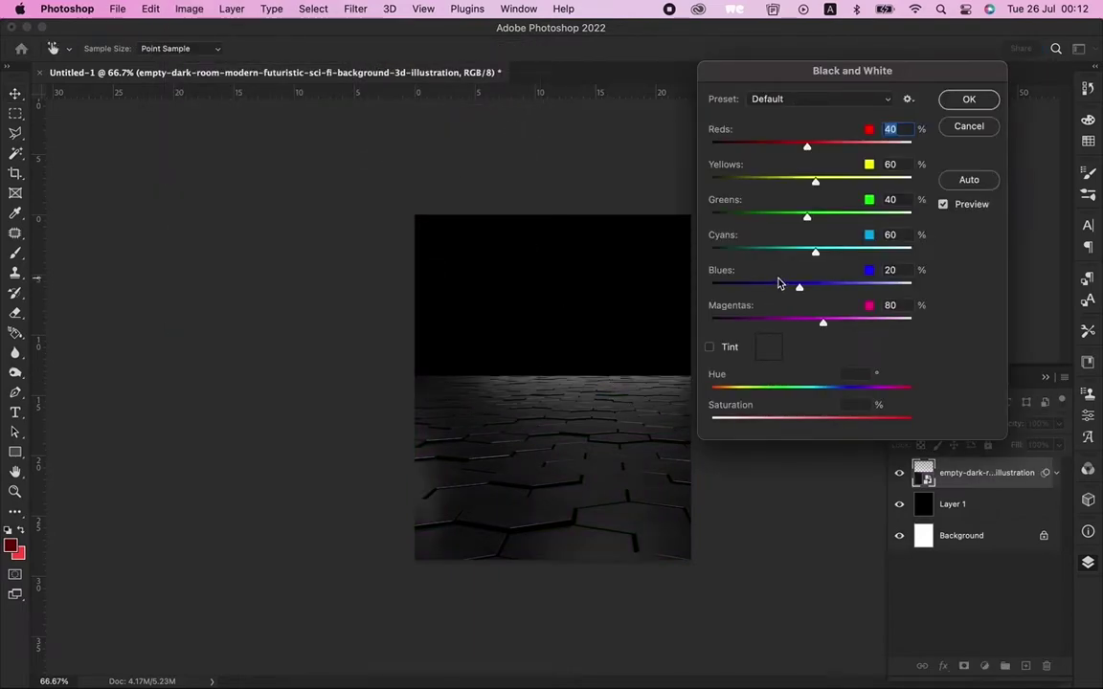
{"action": "left_click", "coordinate": [969, 98]}
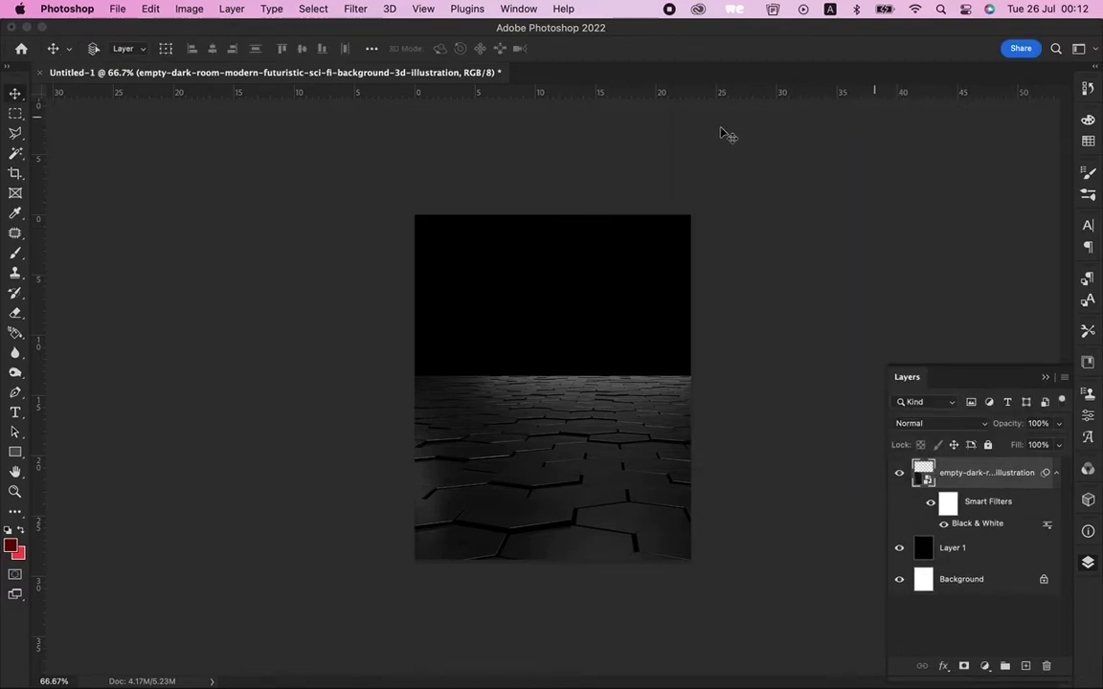
{"action": "left_click", "coordinate": [188, 9]}
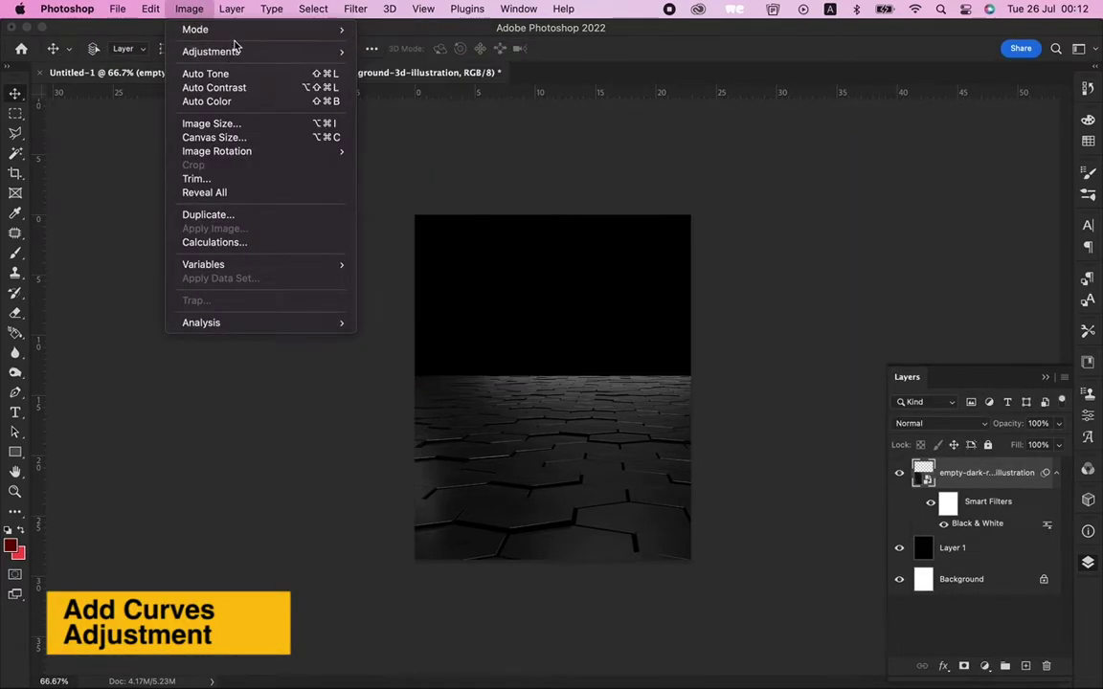
- Add a Curves smart filter with several points to darken the floor's midtones and shadows
{"action": "mouse_move", "coordinate": [211, 50]}
{"action": "left_click", "coordinate": [390, 79]}
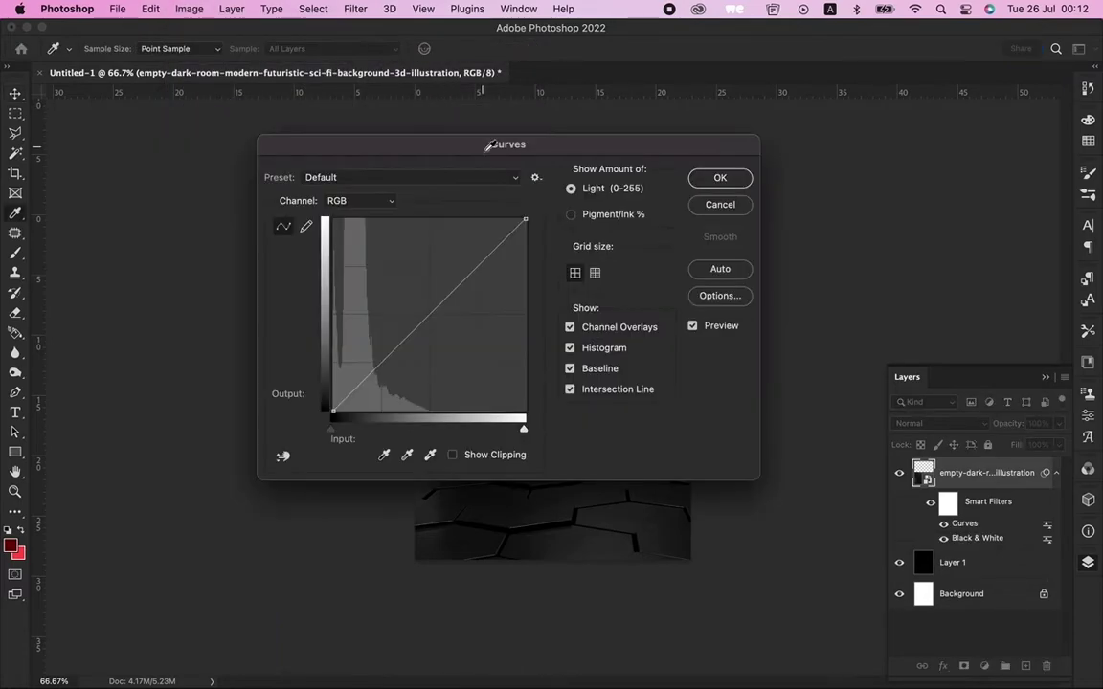
{"action": "left_click_drag", "start_coordinate": [333, 151], "coordinate": [747, 119]}
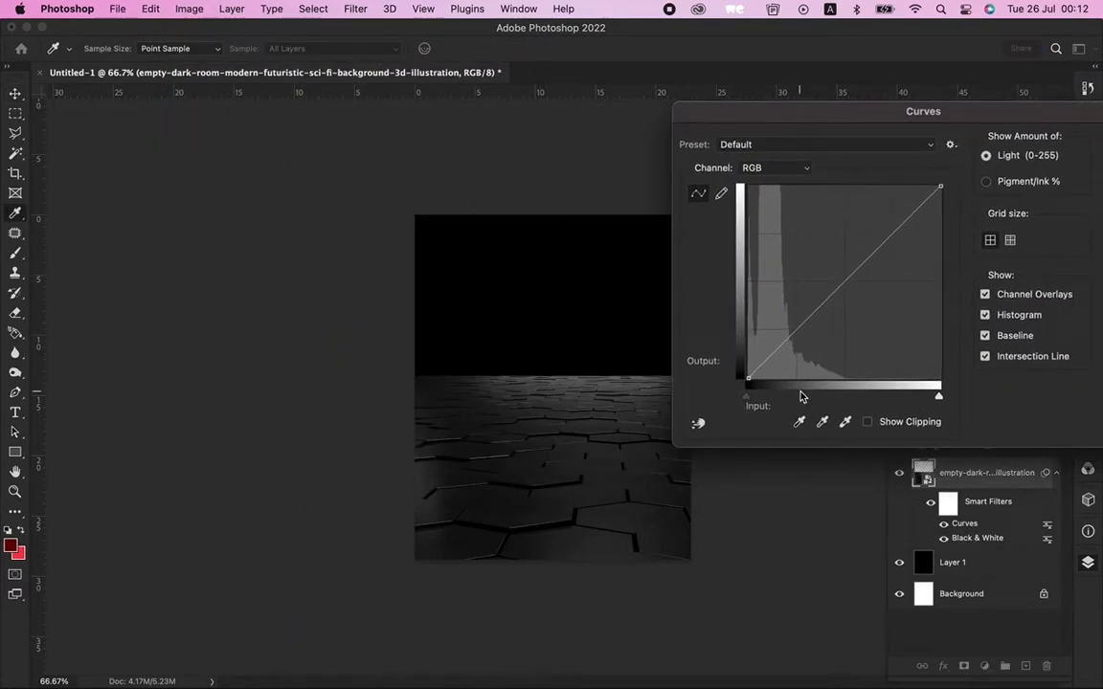
{"action": "left_click_drag", "start_coordinate": [787, 346], "coordinate": [797, 343]}
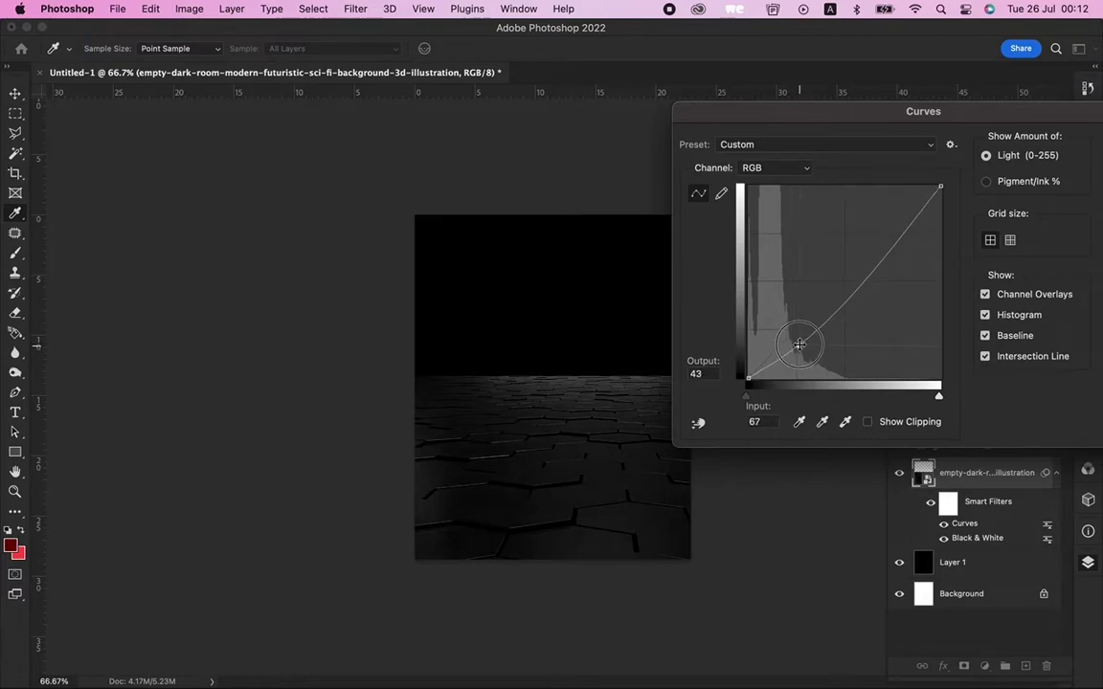
{"action": "left_click_drag", "start_coordinate": [752, 378], "coordinate": [757, 378]}
{"action": "left_click_drag", "start_coordinate": [843, 290], "coordinate": [844, 287]}
{"action": "left_click", "coordinate": [799, 342]}
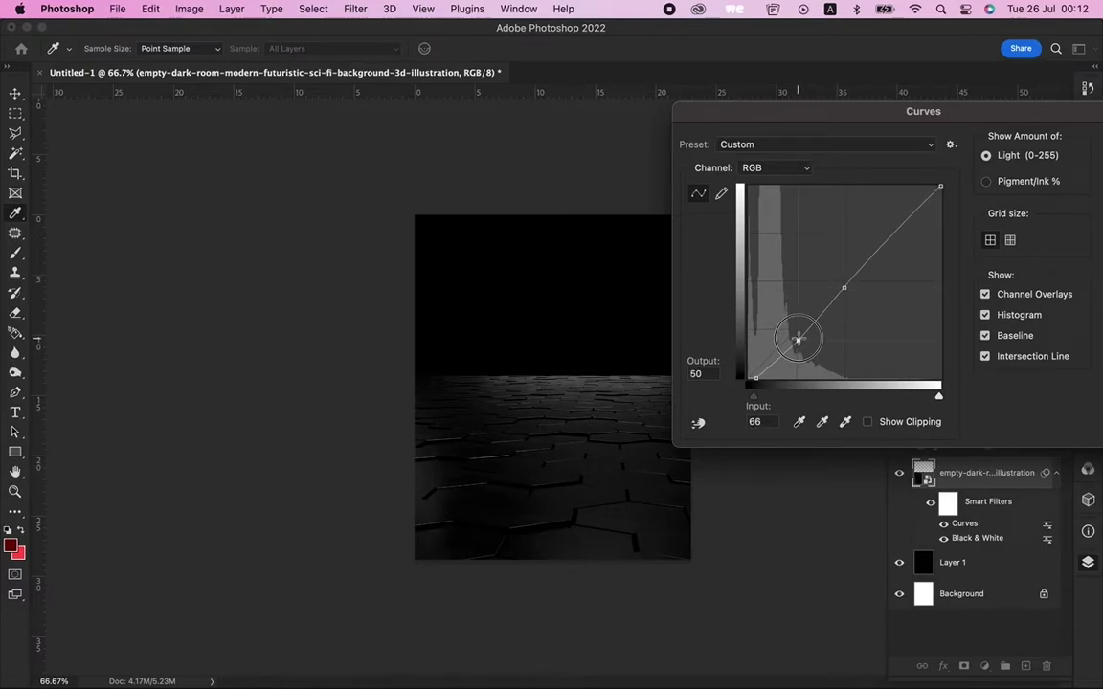
{"action": "left_click_drag", "start_coordinate": [927, 115], "coordinate": [555, 129]}
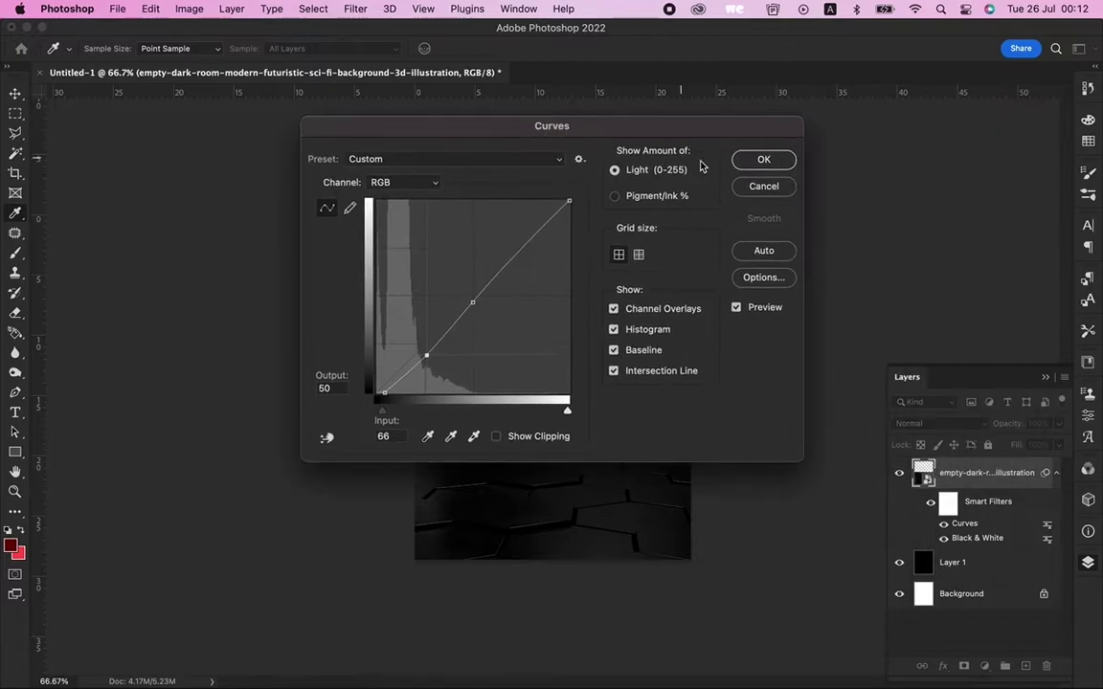
{"action": "left_click", "coordinate": [764, 160]}
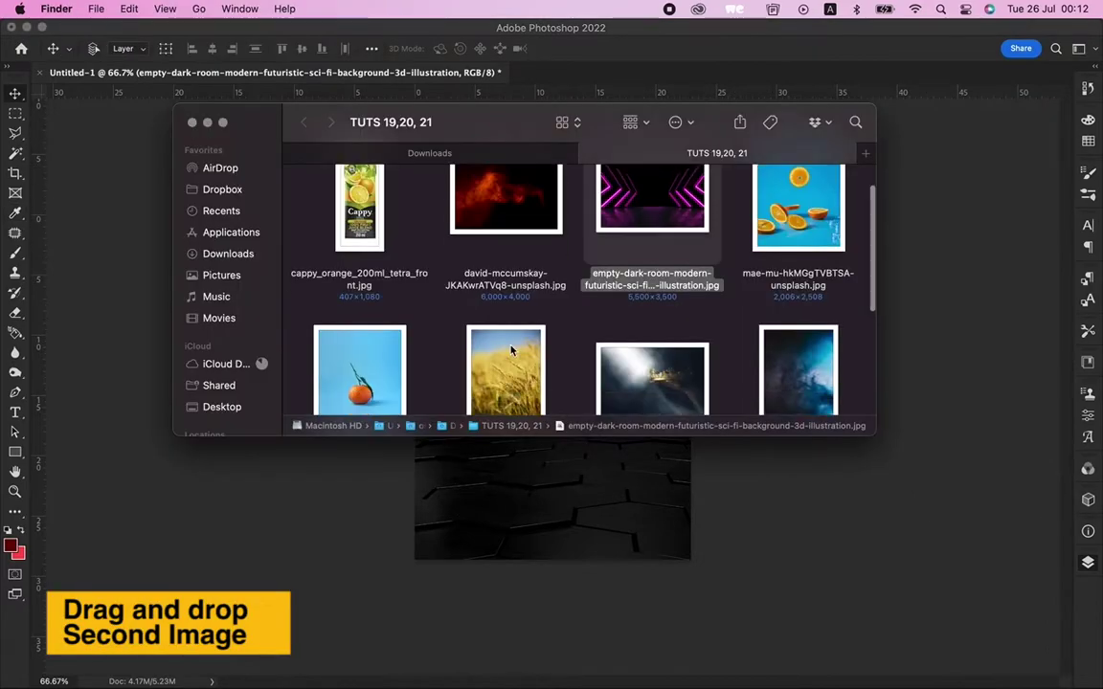
- Flip the red smoke photo horizontally
{"action": "scroll", "coordinate": [511, 351], "scroll_direction": "up", "scroll_amount": 2}
{"action": "left_click_drag", "start_coordinate": [500, 257], "coordinate": [523, 490]}
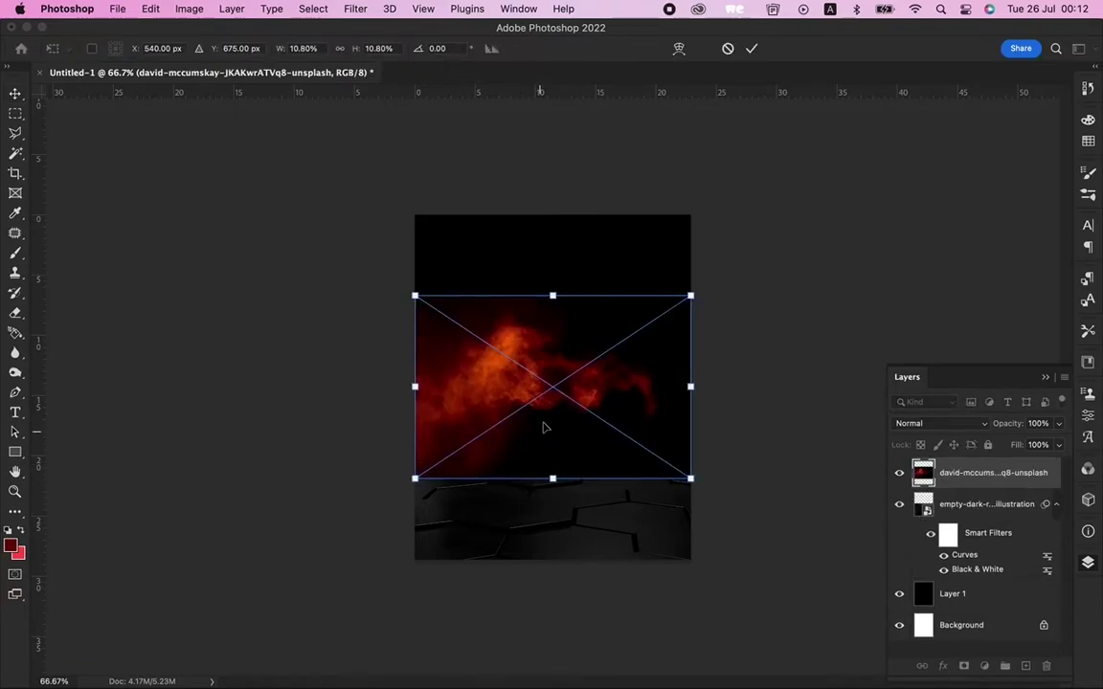
{"action": "right_click", "coordinate": [631, 361]}
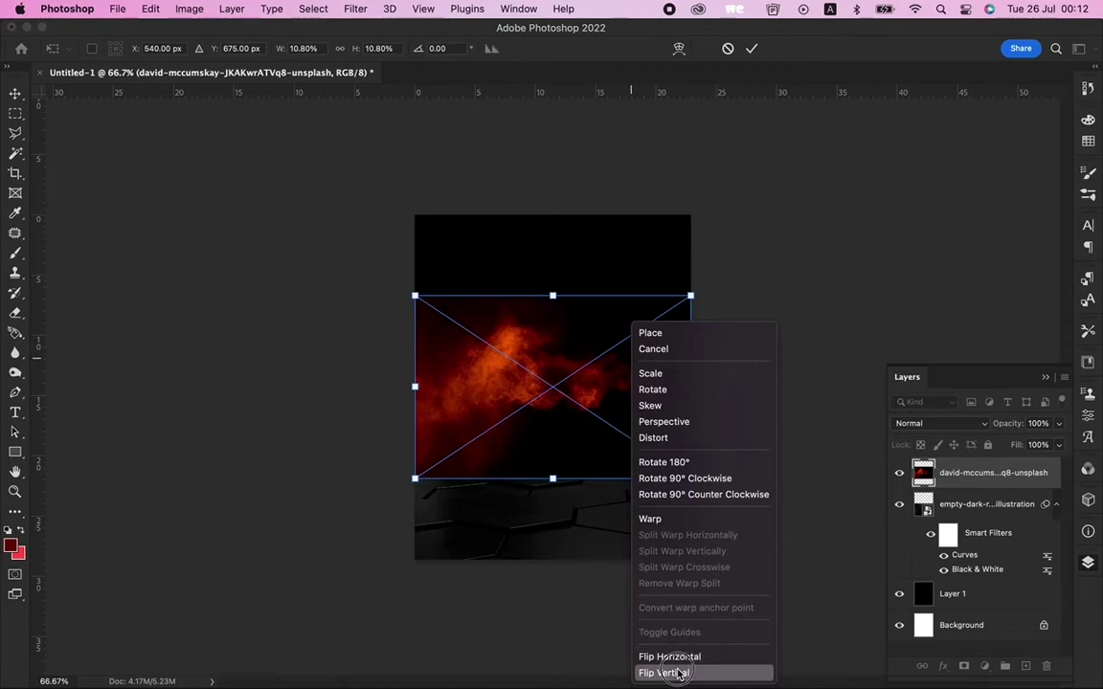
{"action": "left_click", "coordinate": [669, 657]}
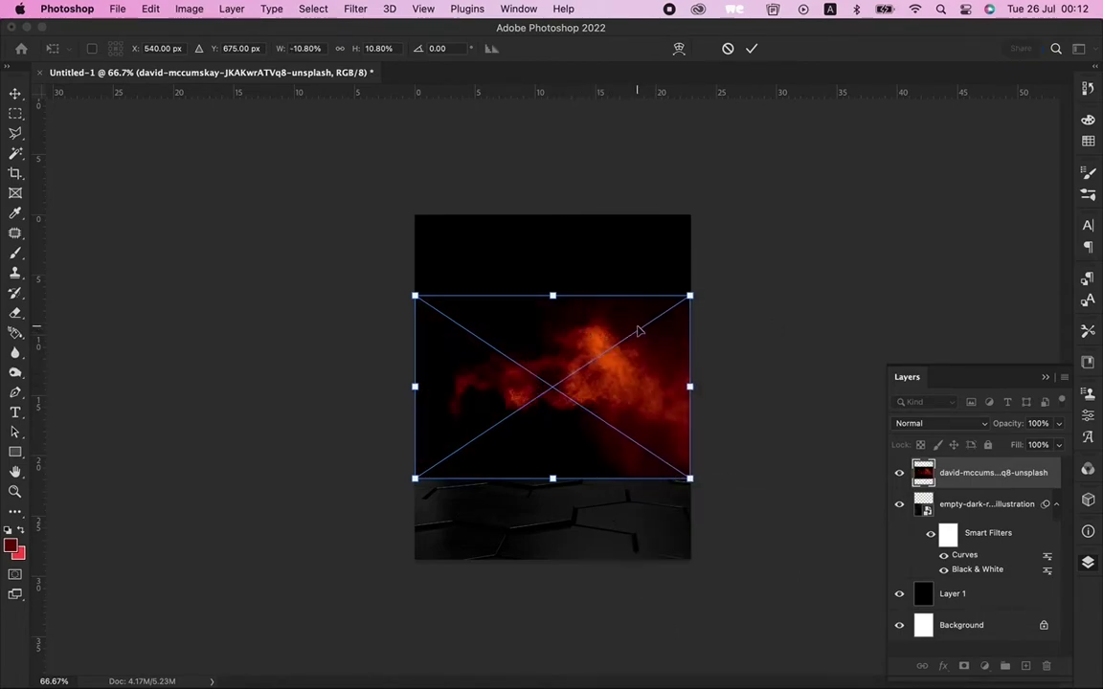
- Enlarge the smoke photo and rotate it to about 163.6° across the upper poster
{"action": "left_click_drag", "start_coordinate": [412, 295], "coordinate": [128, 204]}
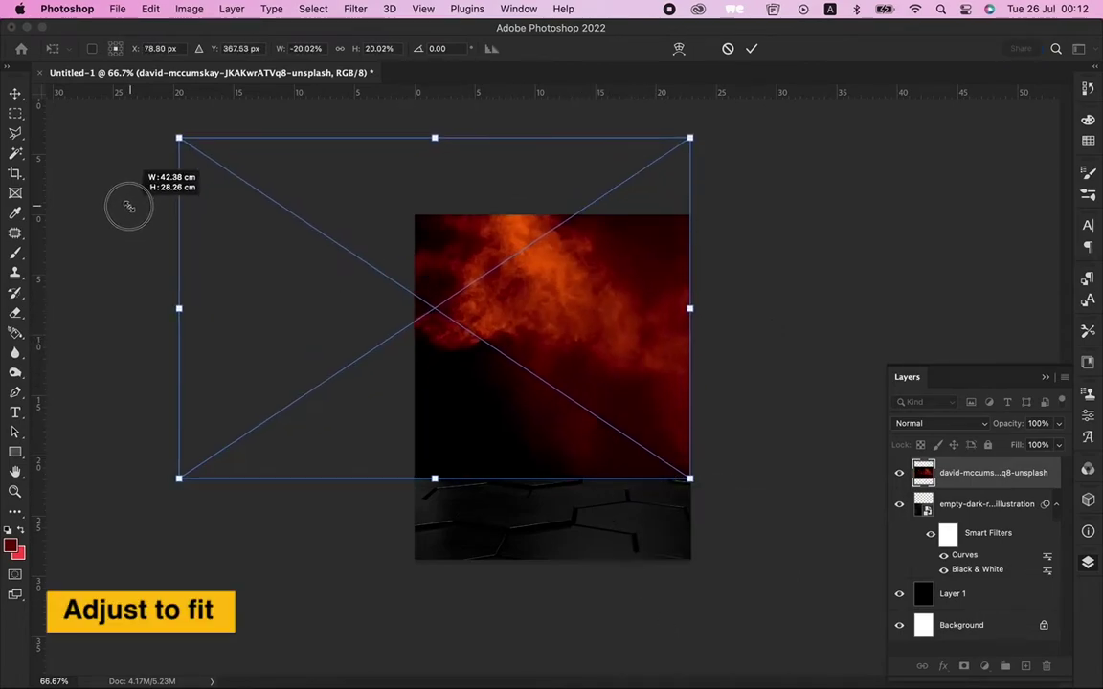
{"action": "mouse_move", "coordinate": [545, 313]}
{"action": "left_mouse_down"}
{"action": "mouse_move", "coordinate": [495, 324]}
{"action": "mouse_move", "coordinate": [549, 307]}
{"action": "mouse_move", "coordinate": [581, 312]}
{"action": "left_mouse_up"}
{"action": "left_click_drag", "start_coordinate": [709, 496], "coordinate": [734, 398]}
{"action": "left_click_drag", "start_coordinate": [611, 349], "coordinate": [665, 358]}
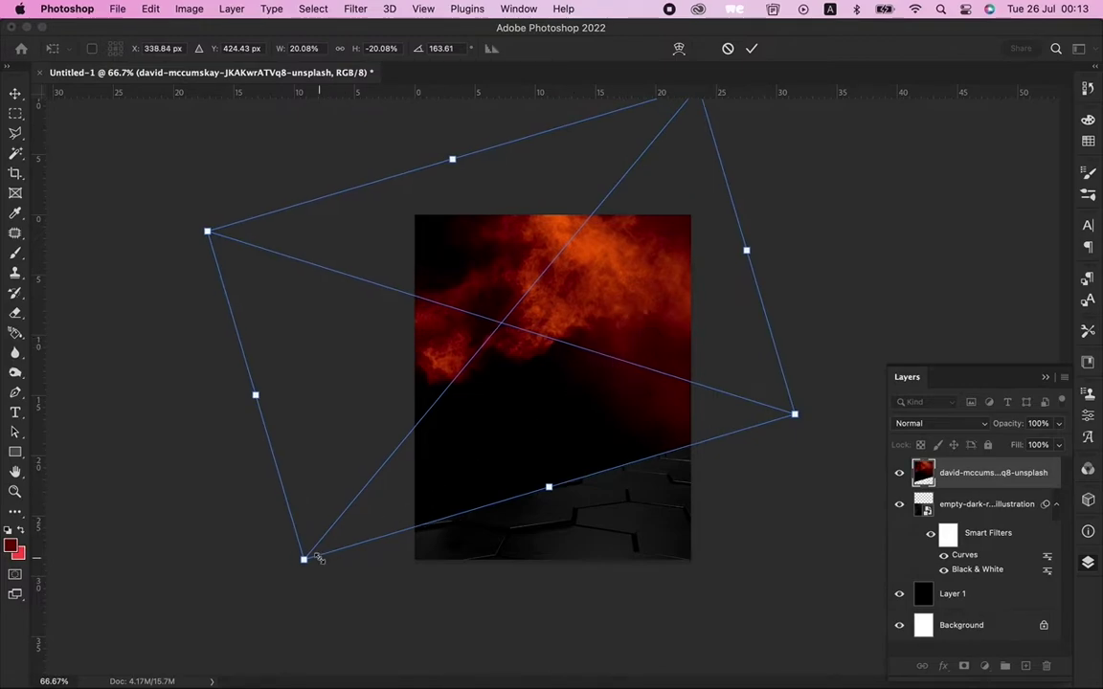
{"action": "left_click_drag", "start_coordinate": [305, 560], "coordinate": [285, 577]}
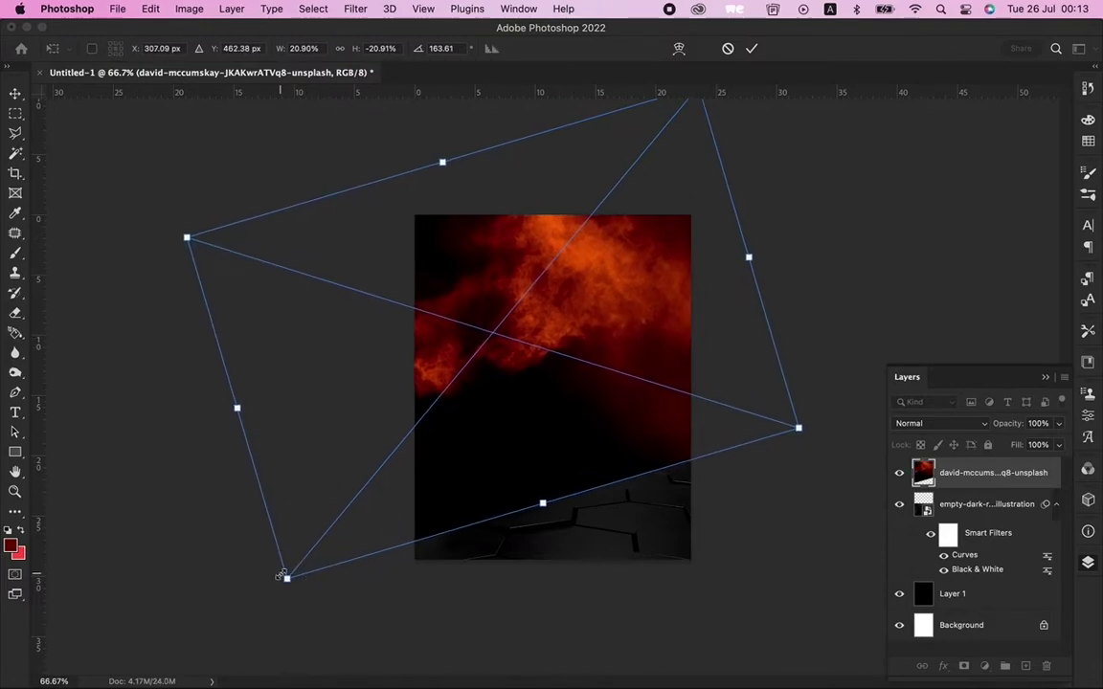
{"action": "key", "text": "Return"}
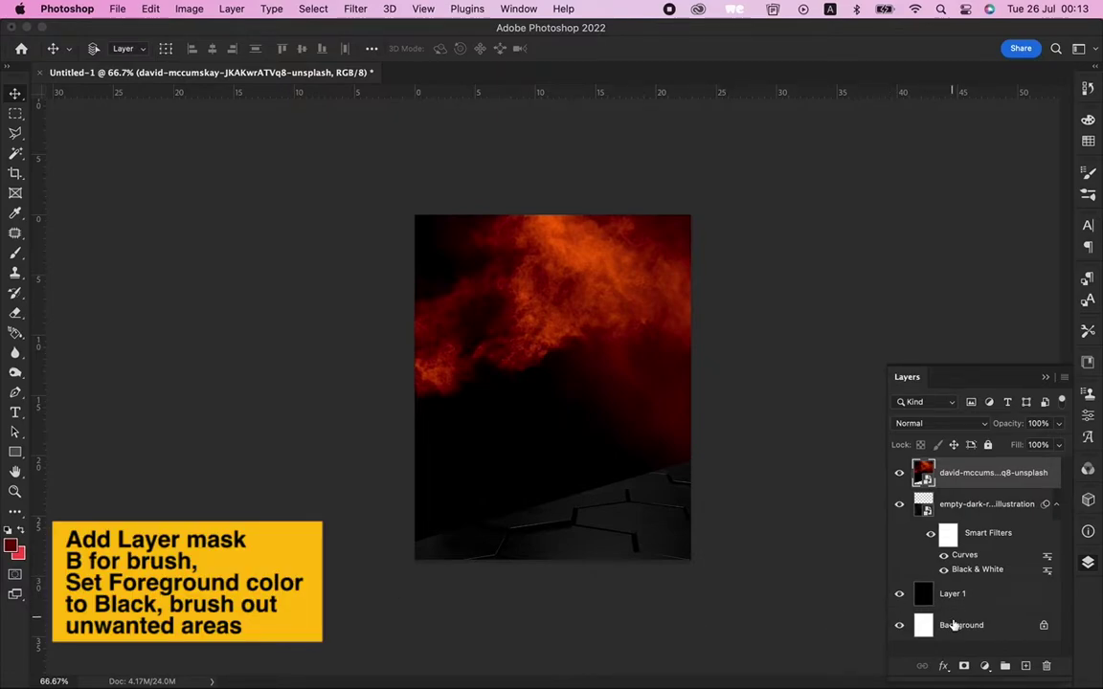
- Add a layer mask to the smoke and paint black to hide it over the lower floor
{"action": "left_click", "coordinate": [963, 665]}
{"action": "key", "text": "b"}
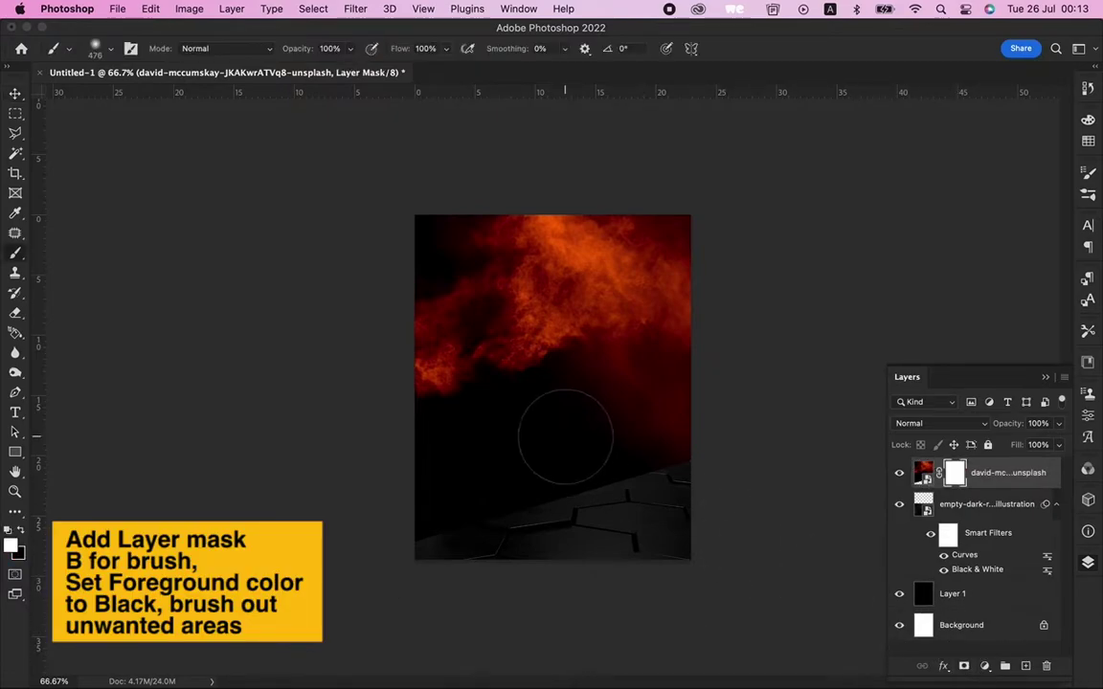
{"action": "key", "text": "x"}
{"action": "mouse_move", "coordinate": [424, 530]}
{"action": "left_mouse_down"}
{"action": "mouse_move", "coordinate": [560, 473]}
{"action": "mouse_move", "coordinate": [664, 467]}
{"action": "left_mouse_up"}
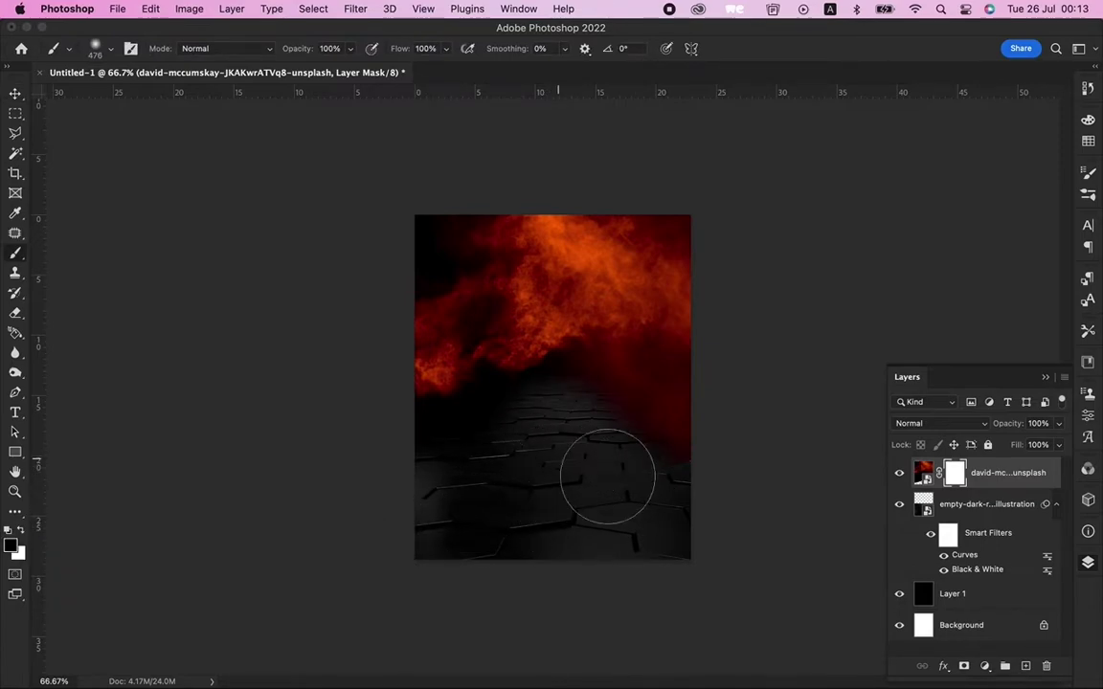
- Paint white on the mask to restore smoke streaks, then black over the left floor lines
{"action": "key", "text": "x"}
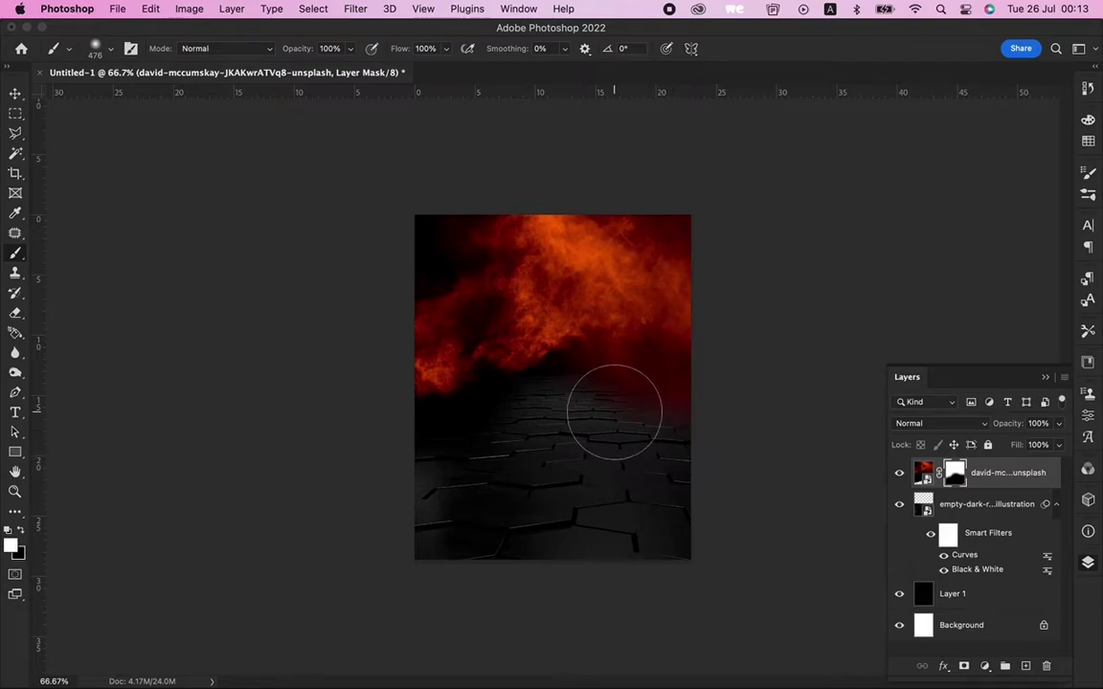
{"action": "left_click_drag", "start_coordinate": [540, 362], "coordinate": [669, 398]}
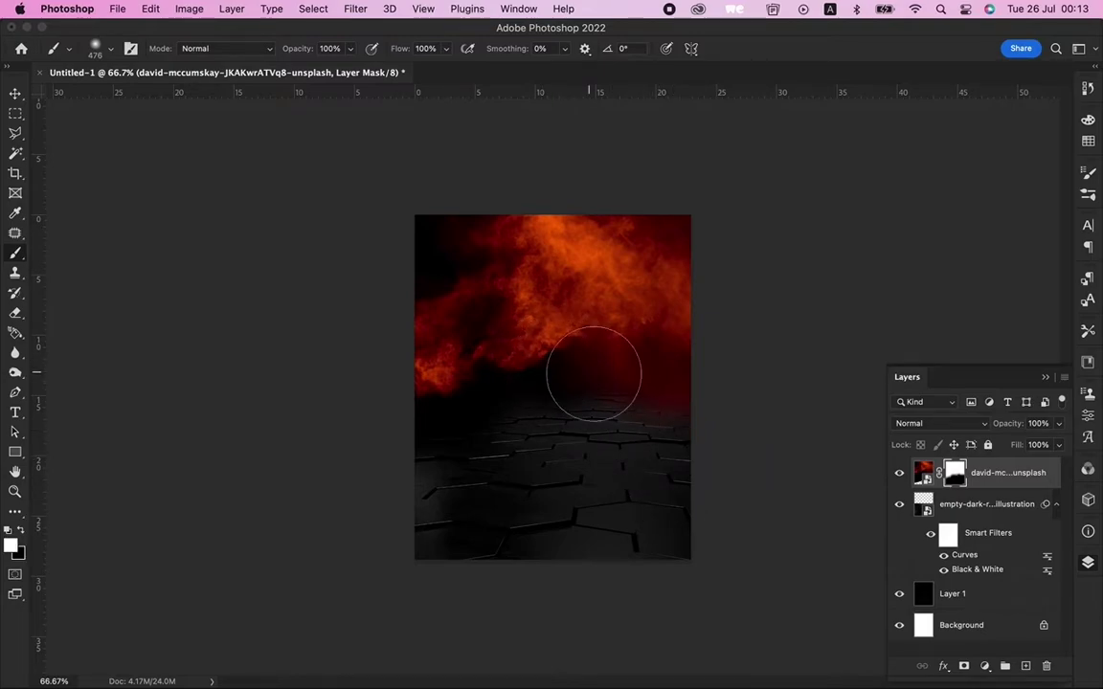
{"action": "left_click_drag", "start_coordinate": [690, 406], "coordinate": [487, 389]}
{"action": "key", "text": "x"}
{"action": "key", "text": "x"}
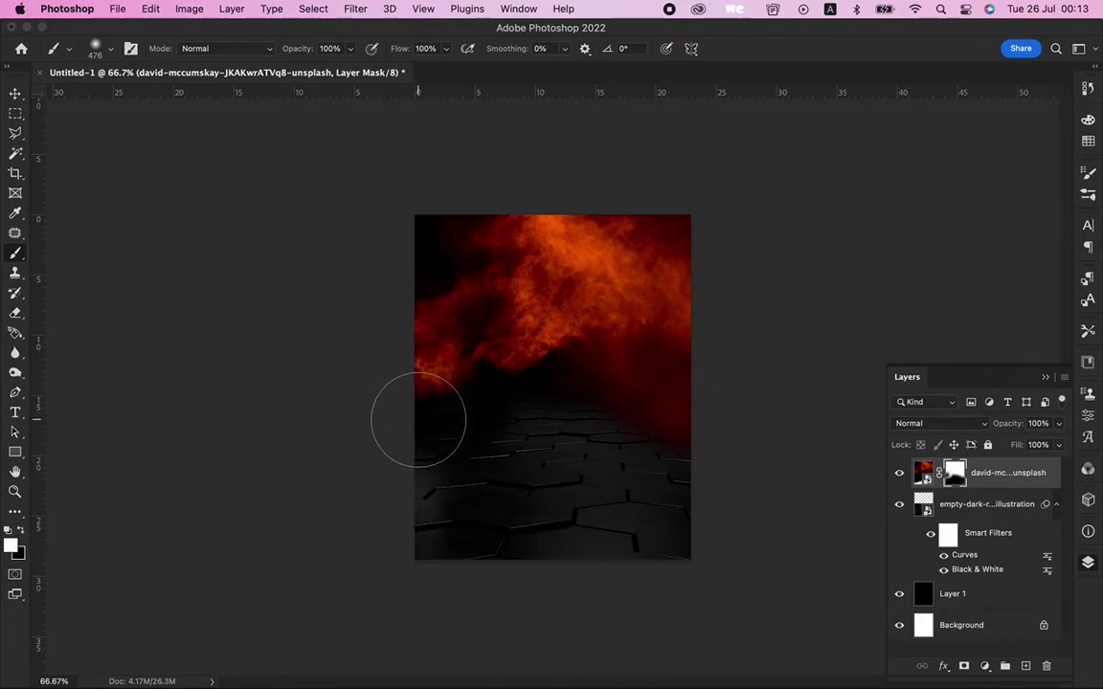
{"action": "left_click_drag", "start_coordinate": [408, 431], "coordinate": [412, 440]}
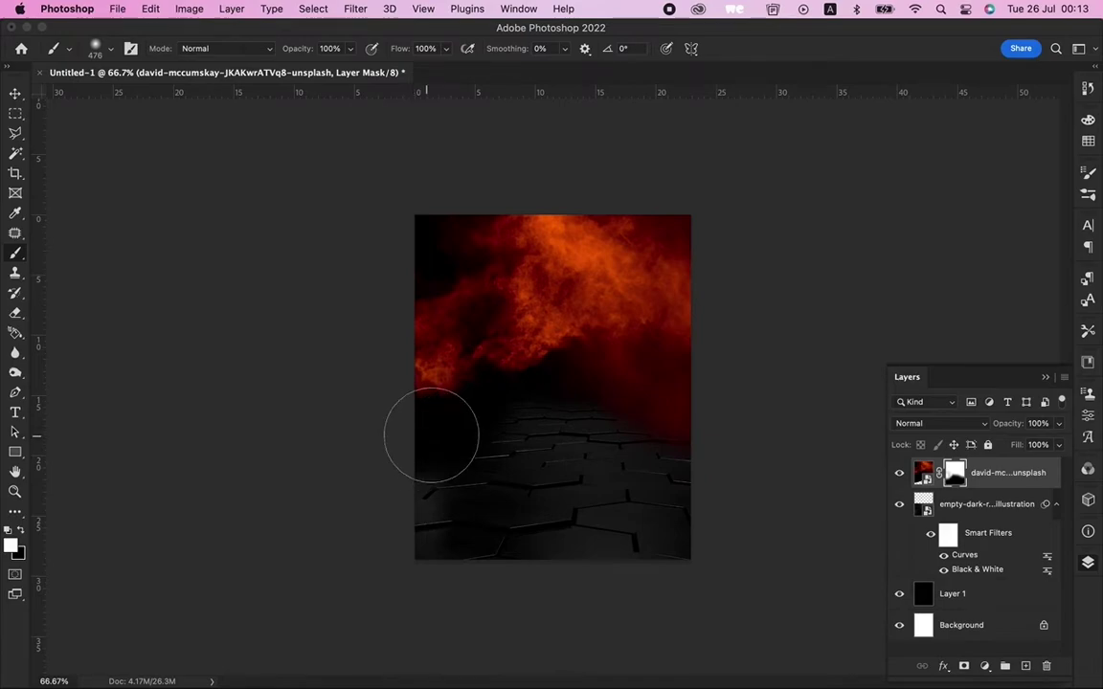
{"action": "key", "text": "v"}
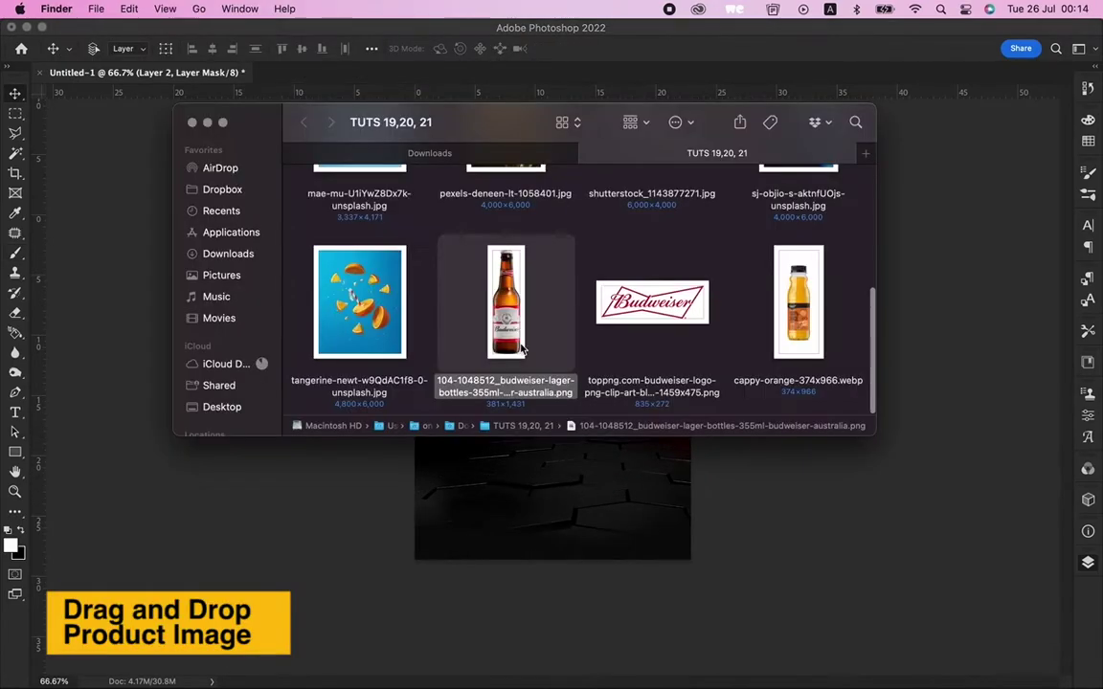
- Place the Budweiser bottle photo, shrinking it and moving it onto the hexagon floor
{"action": "left_click_drag", "start_coordinate": [513, 304], "coordinate": [554, 522]}
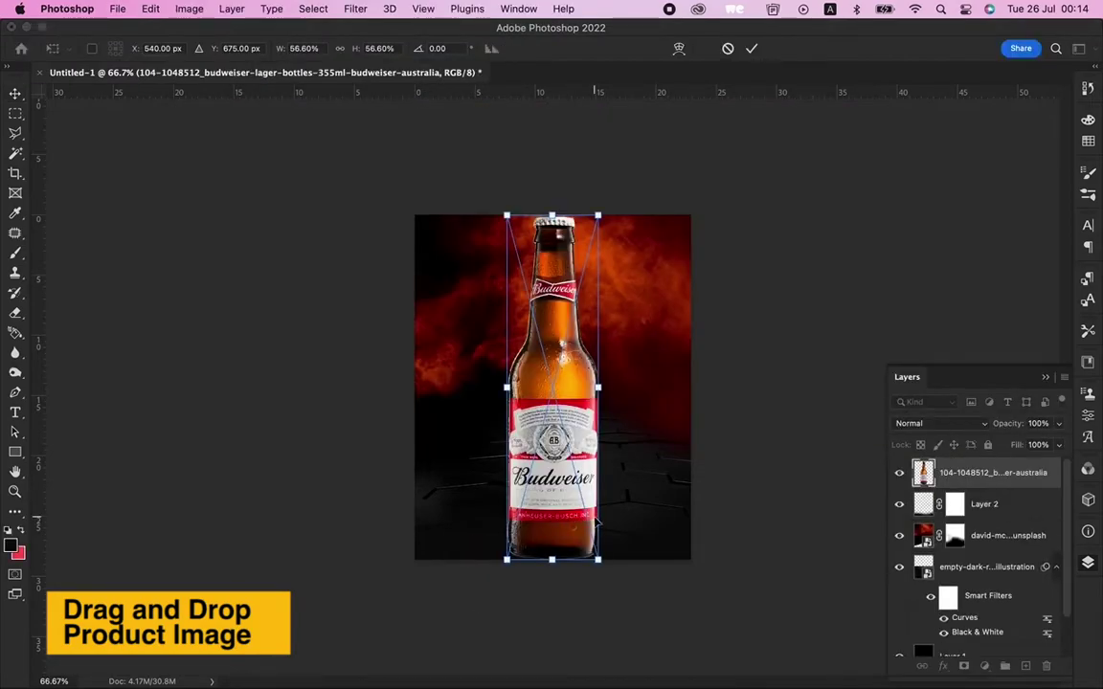
{"action": "left_click_drag", "start_coordinate": [598, 560], "coordinate": [585, 536]}
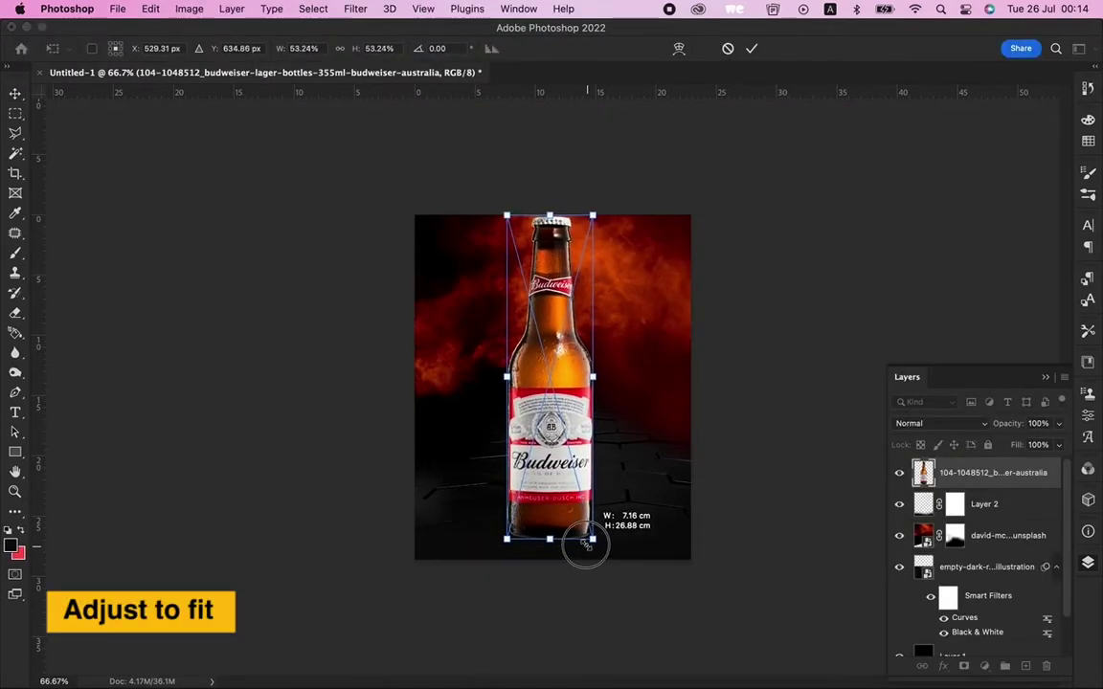
{"action": "left_click_drag", "start_coordinate": [563, 424], "coordinate": [539, 412]}
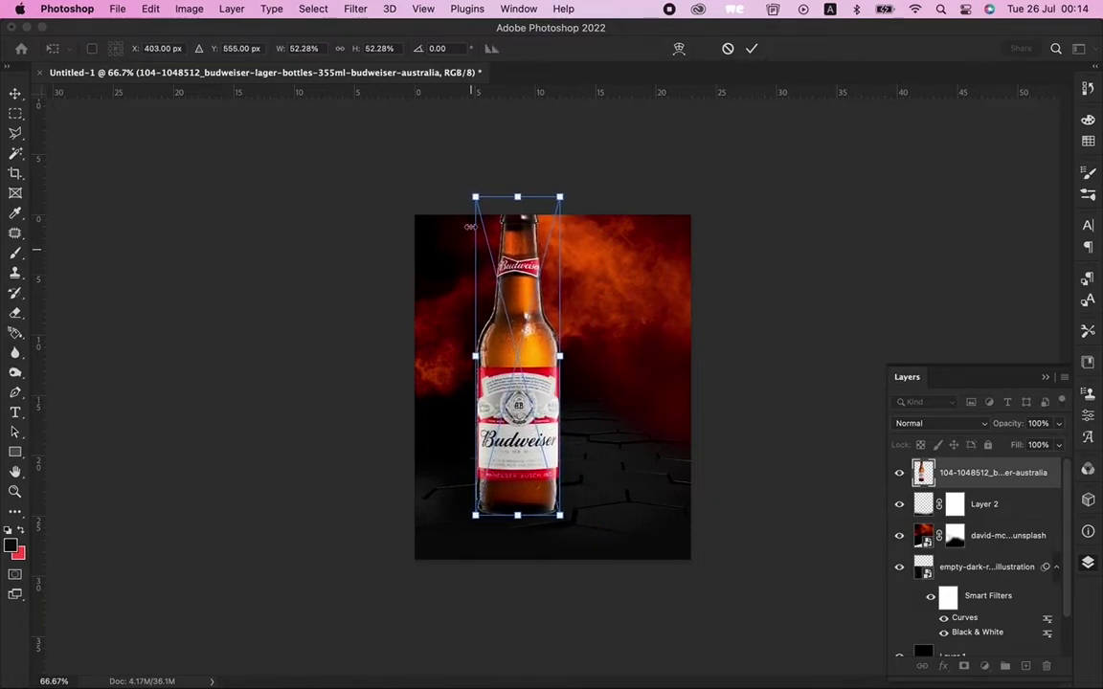
{"action": "left_click_drag", "start_coordinate": [475, 199], "coordinate": [484, 231]}
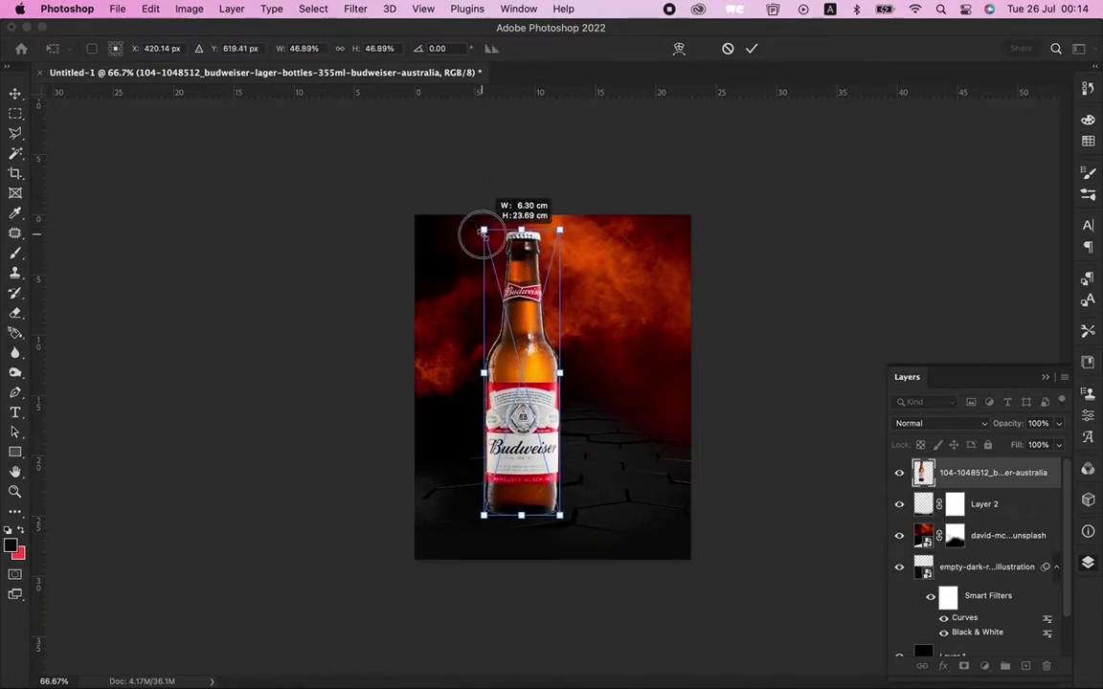
{"action": "key", "text": "Return"}
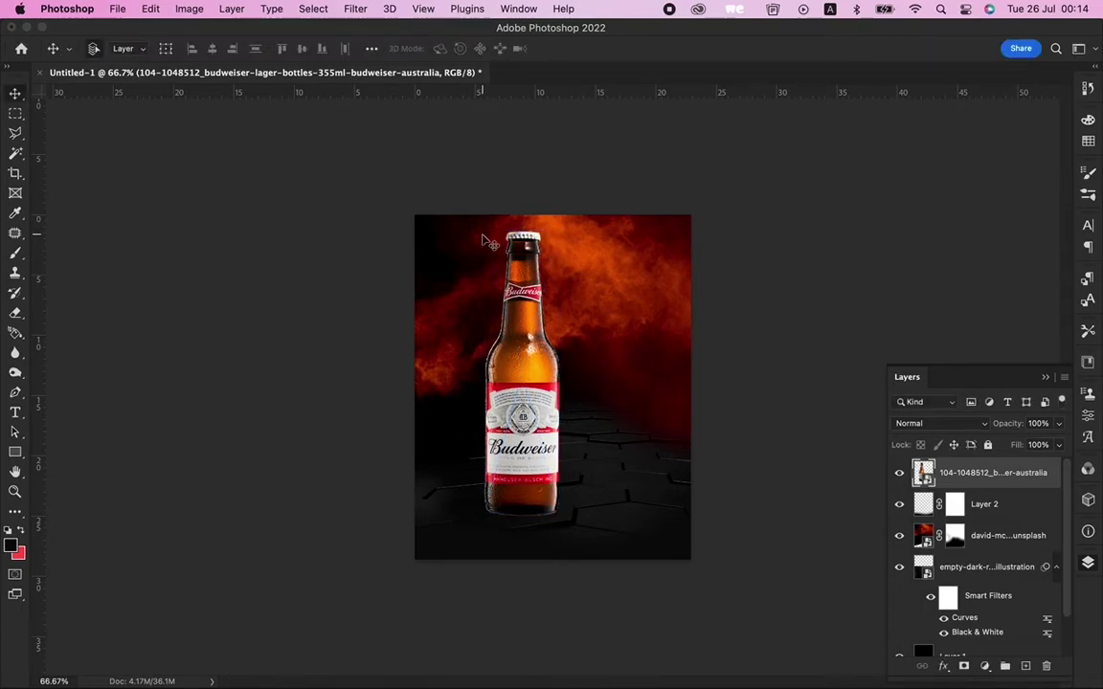
- Resize the bottle slightly to about 47.8% so it stands centred on the floor
{"action": "key", "text": "super+plus"}
{"action": "key", "text": "t"}
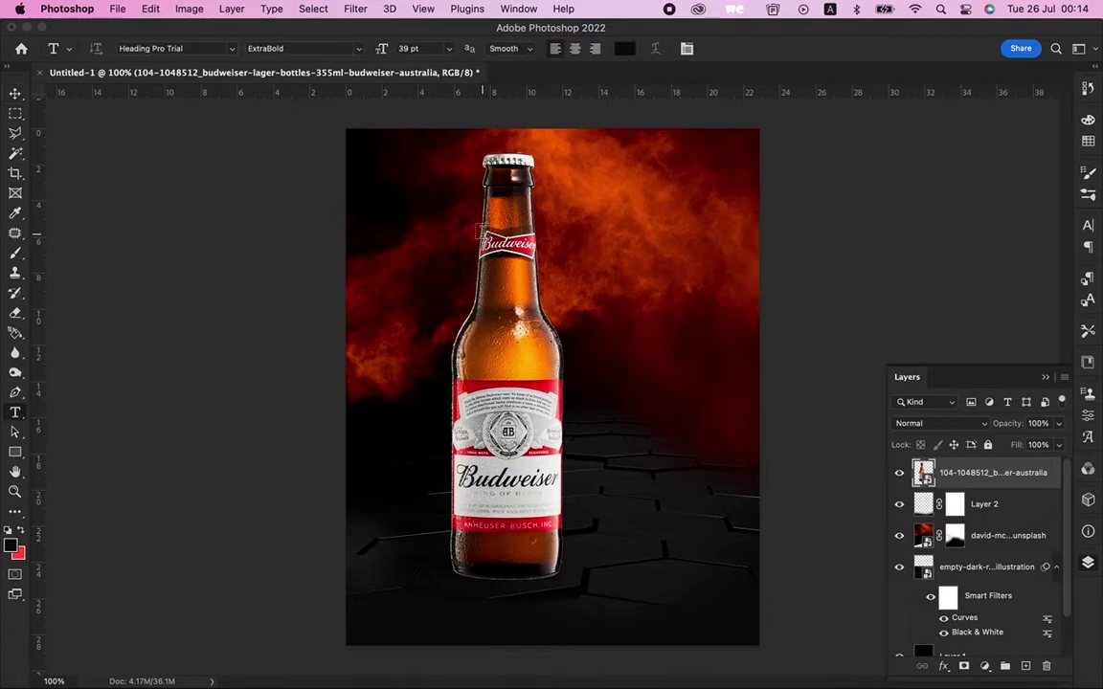
{"action": "key", "text": "v"}
{"action": "key", "text": "super+t"}
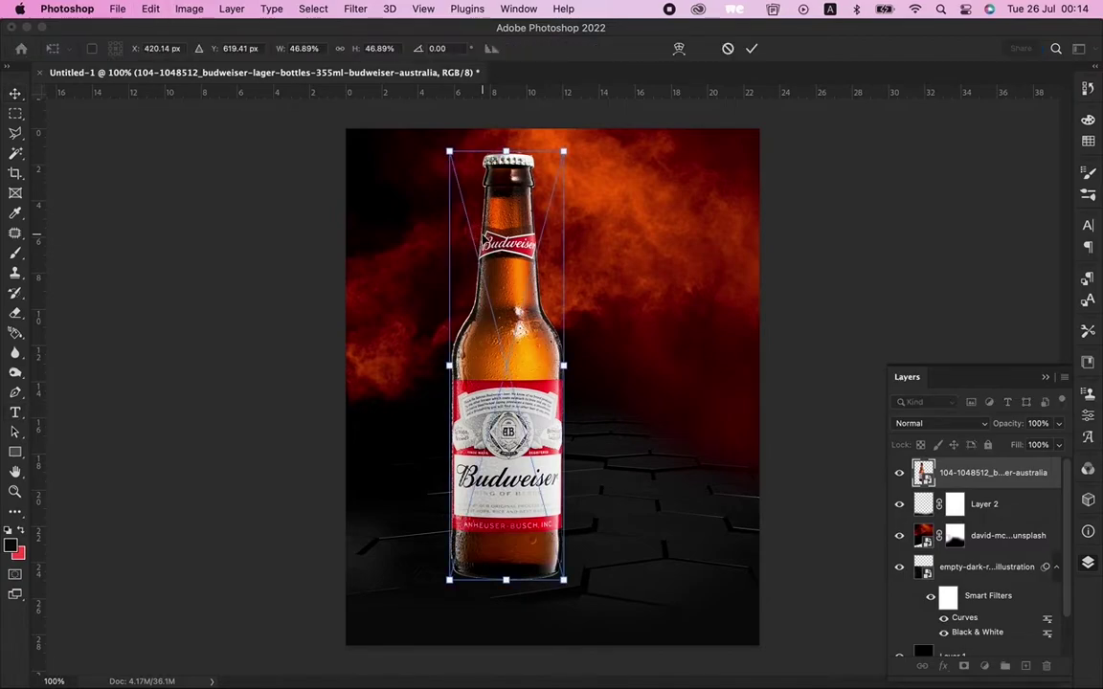
{"action": "left_click_drag", "start_coordinate": [448, 151], "coordinate": [449, 146]}
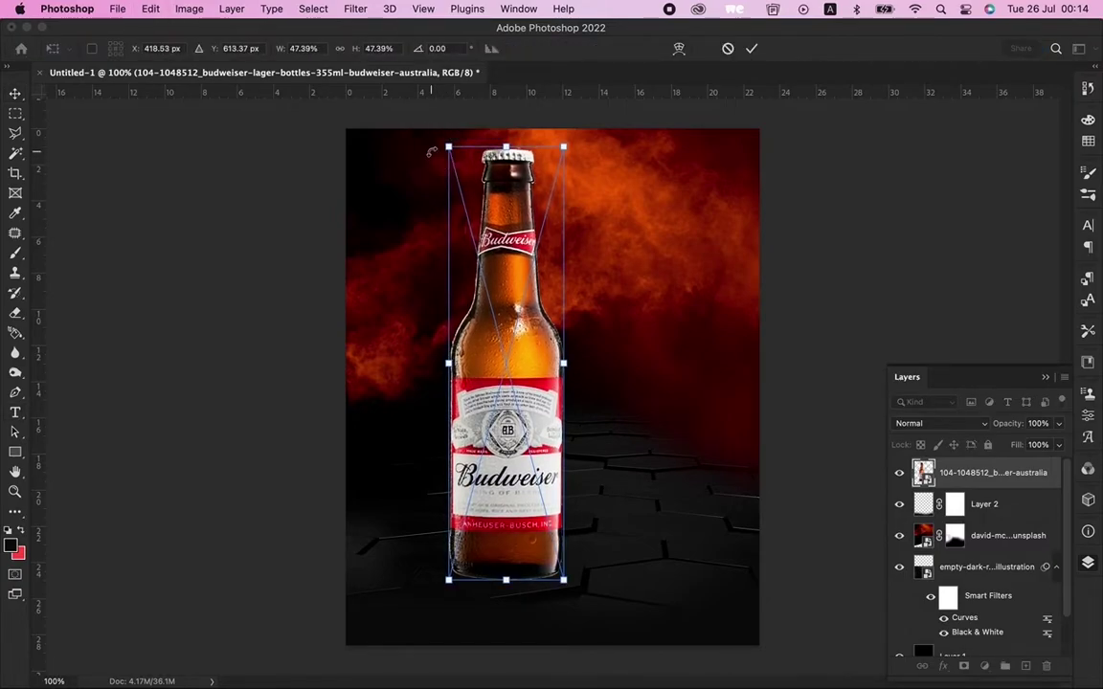
{"action": "left_click", "coordinate": [564, 581]}
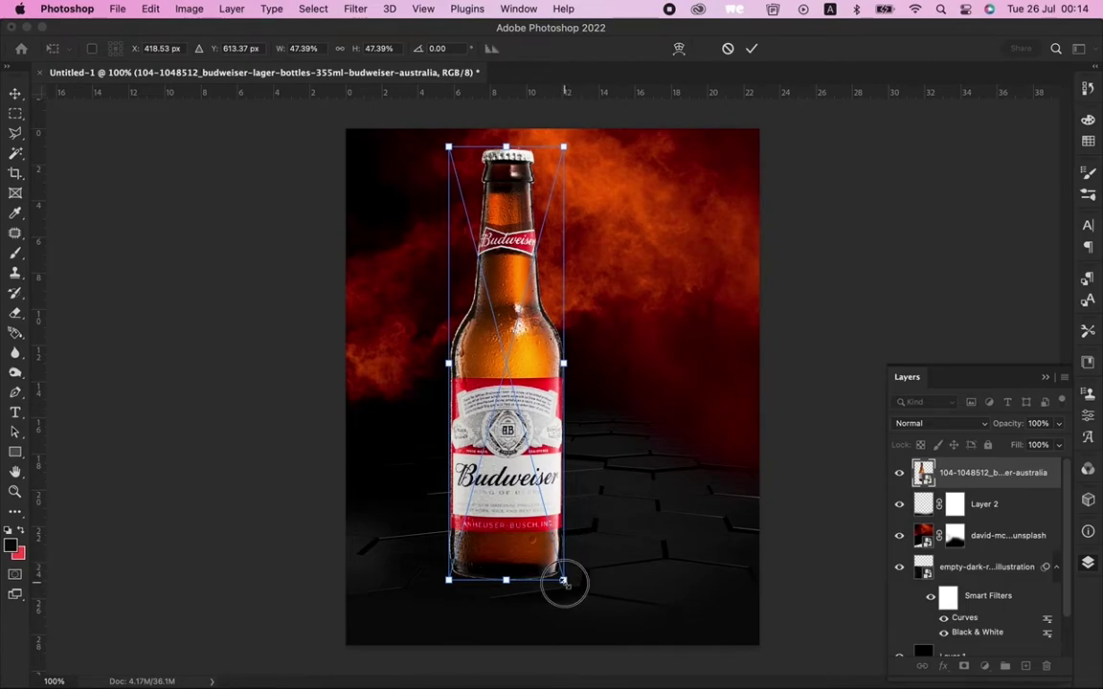
{"action": "left_click_drag", "start_coordinate": [564, 581], "coordinate": [566, 585]}
{"action": "key", "text": "Return"}
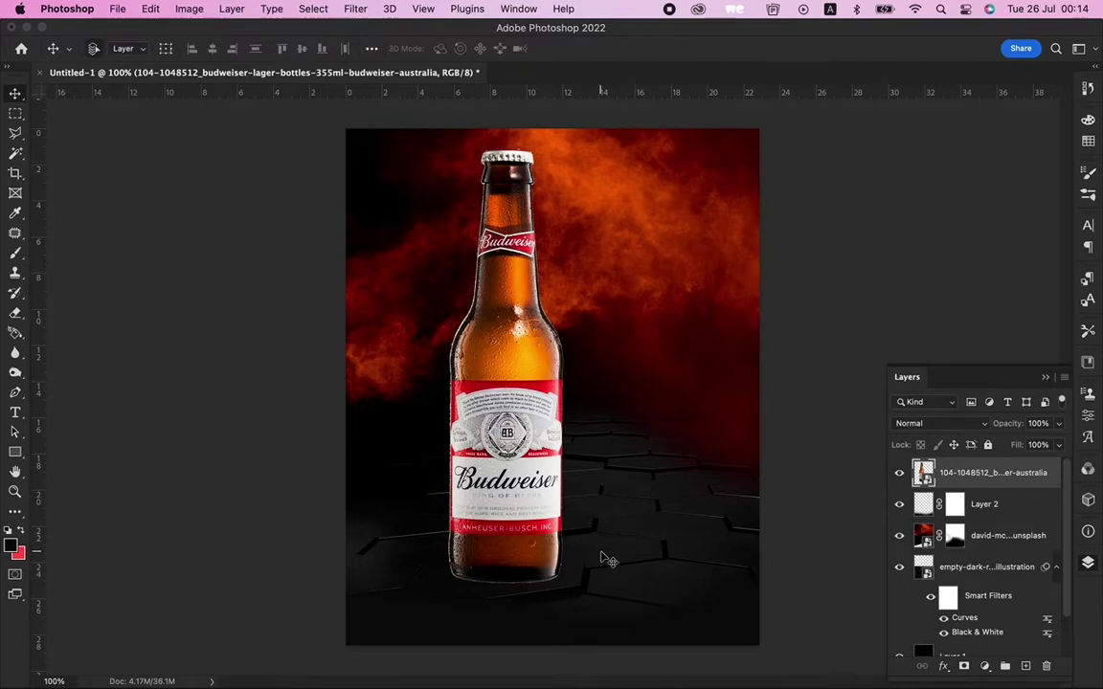
- Create Layer 3 and paint a red glow at the bottle's base with a flattened soft brush
{"action": "key", "text": "super+shift+n"}
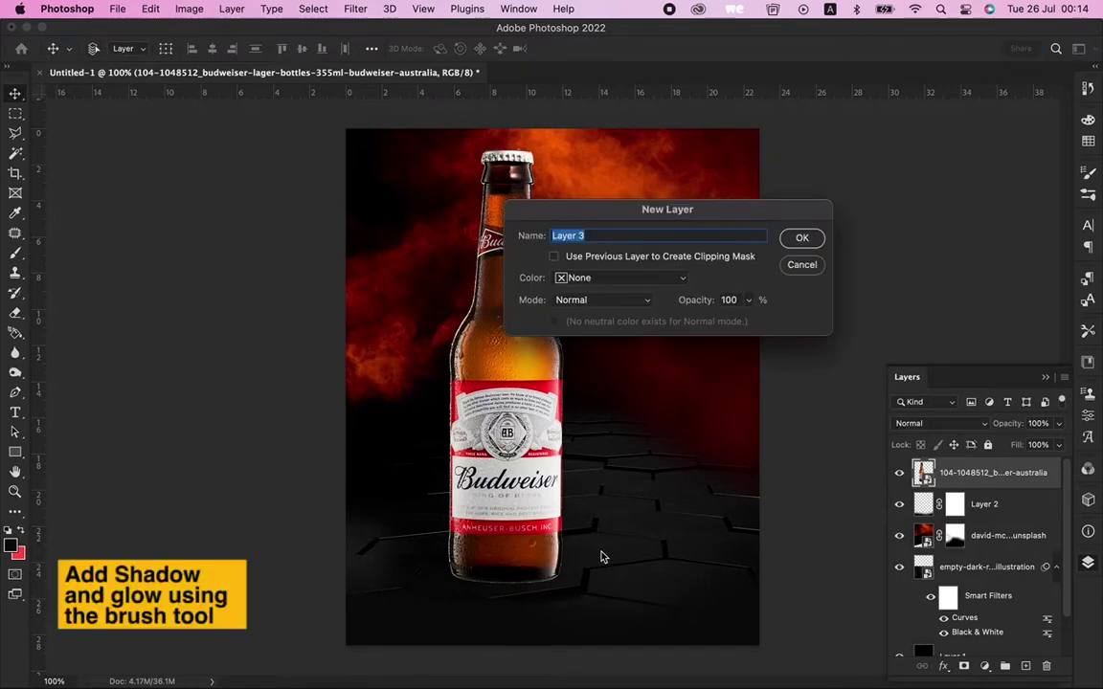
{"action": "key", "text": "Return"}
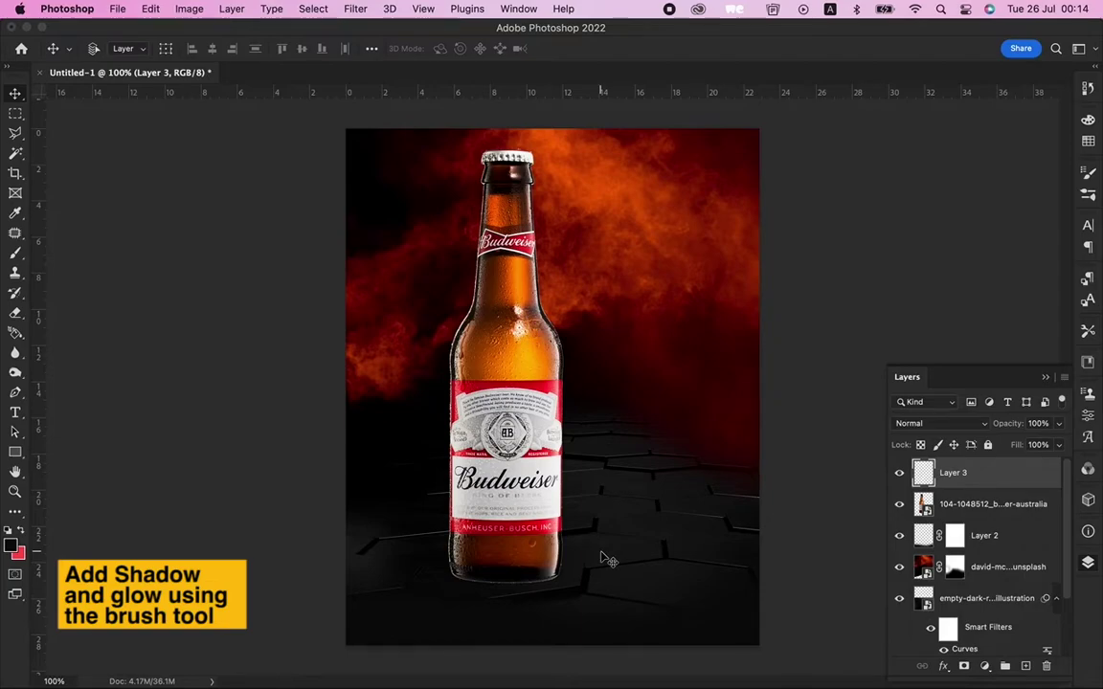
{"action": "key", "text": "b"}
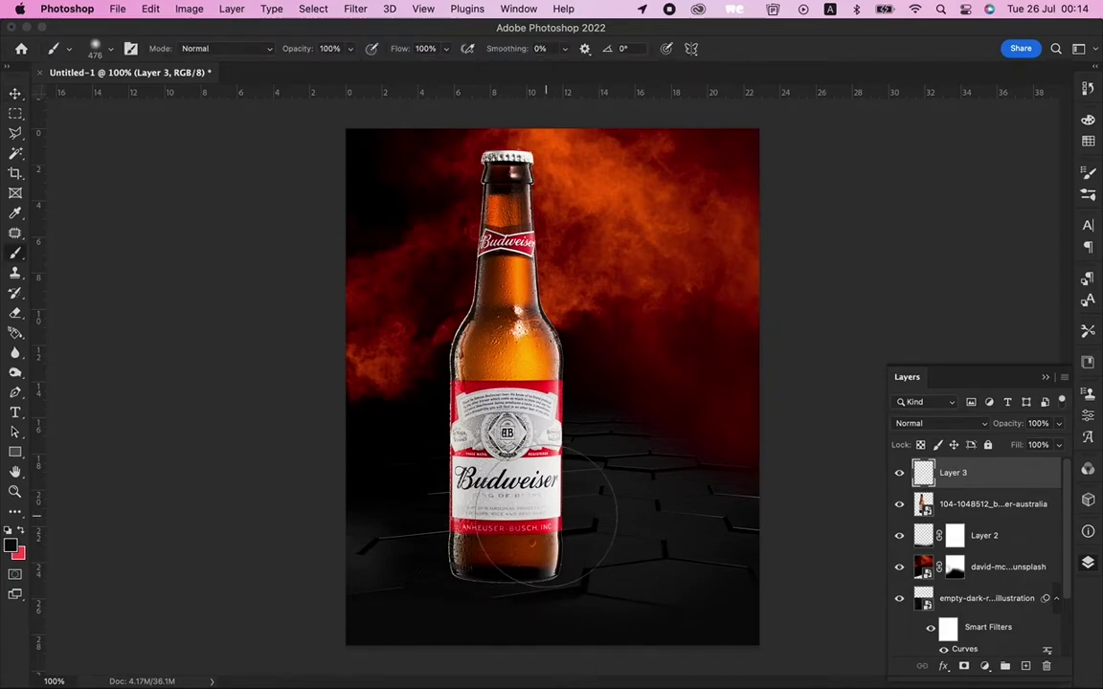
{"action": "right_click", "coordinate": [546, 479]}
{"action": "left_click_drag", "start_coordinate": [590, 281], "coordinate": [597, 283]}
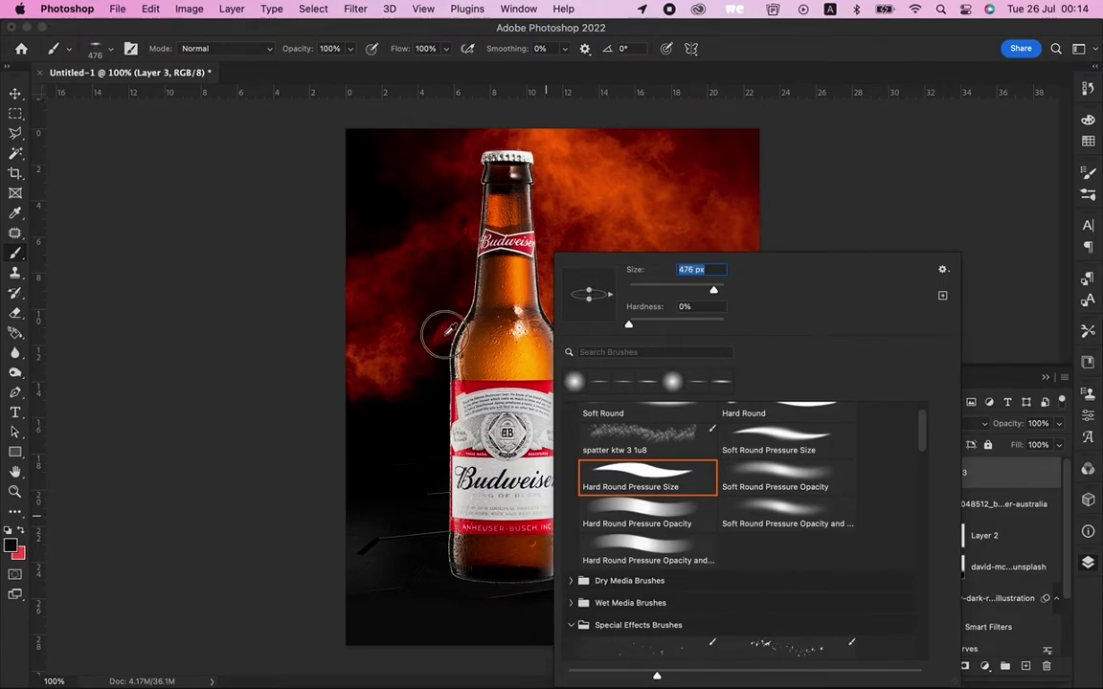
{"action": "key", "text": "Return"}
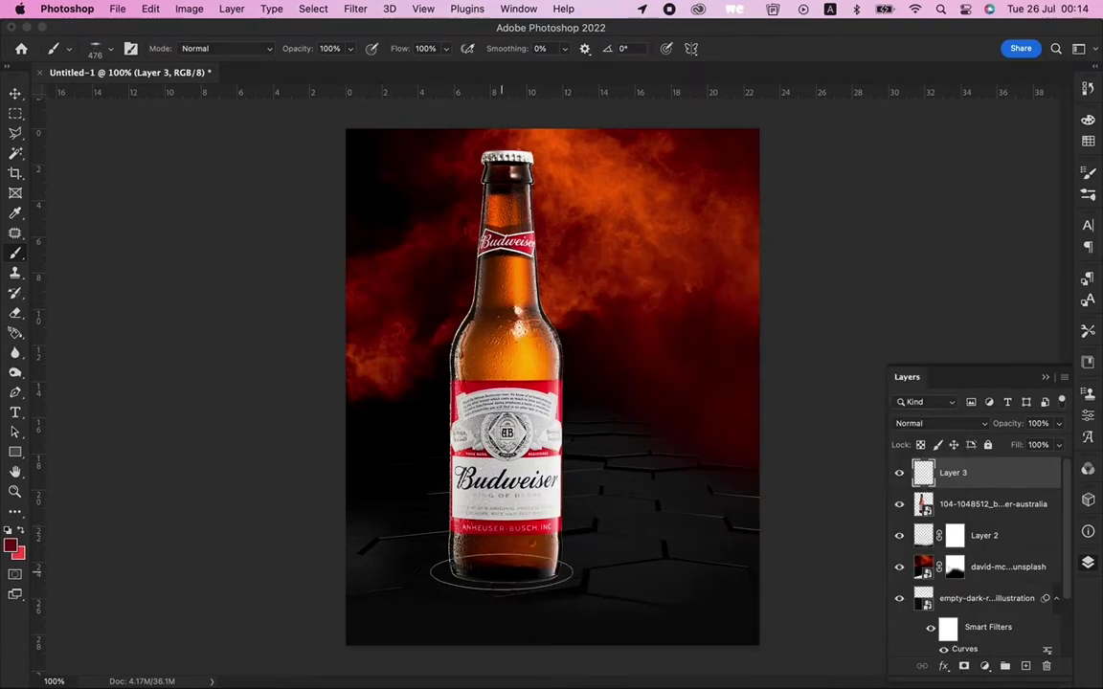
{"action": "left_click", "coordinate": [505, 573]}
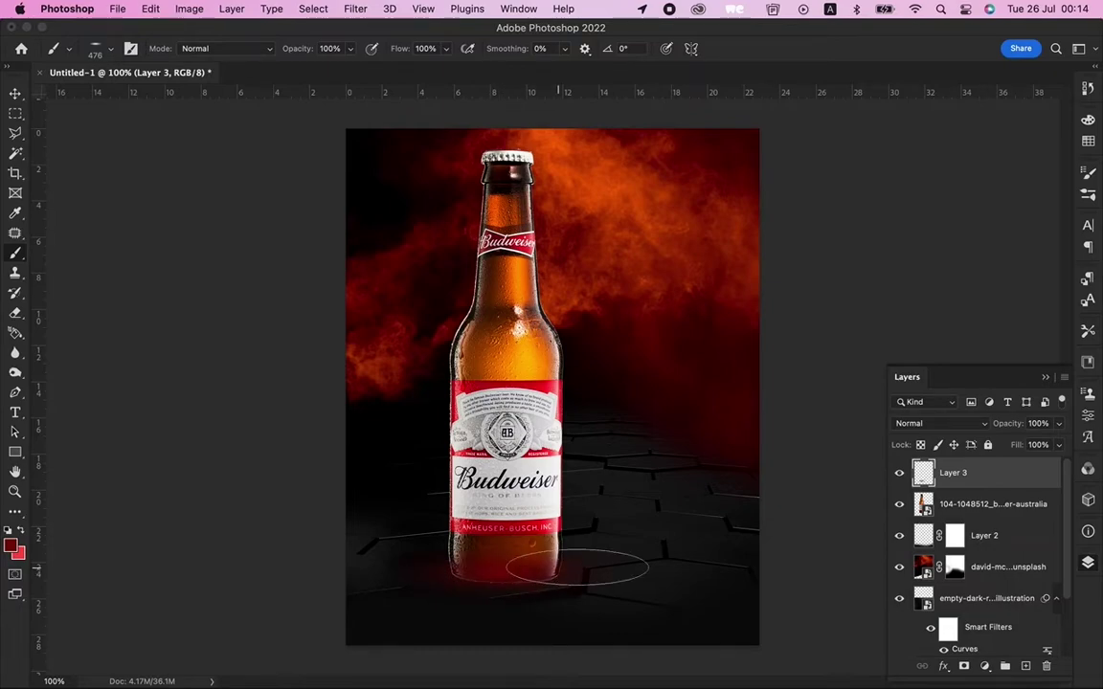
- Move the glow layer behind the bottle layer
{"action": "key", "text": "c"}
{"action": "key", "text": "v"}
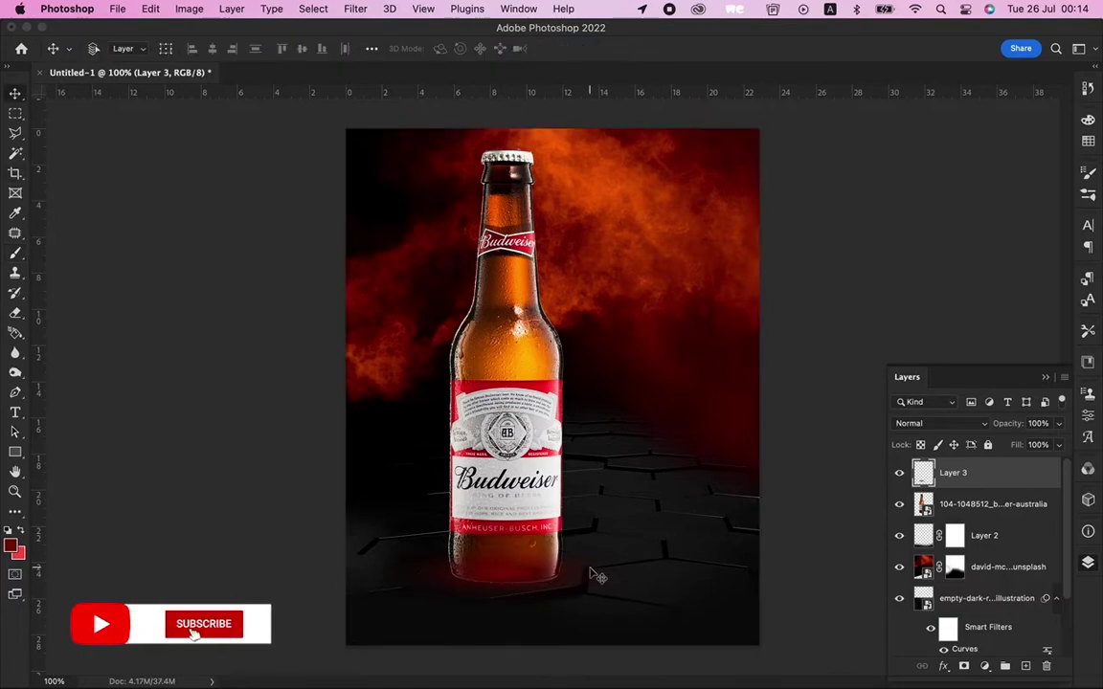
{"action": "key", "text": "ctrl+bracketleft"}
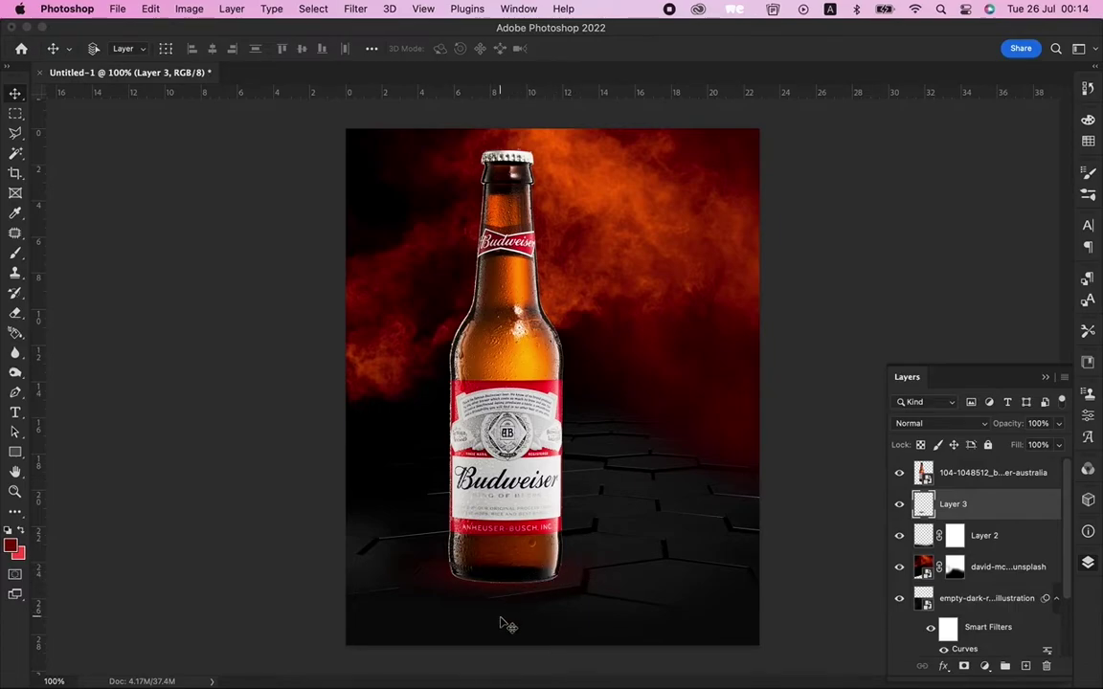
- Add an empty Layer 4 and set a 400 px brush painting black
{"action": "key", "text": "b"}
{"action": "key", "text": "ctrl+shift+n"}
{"action": "key", "text": "Return"}
{"action": "key", "text": "bracketleft"}
{"action": "key", "text": "x"}
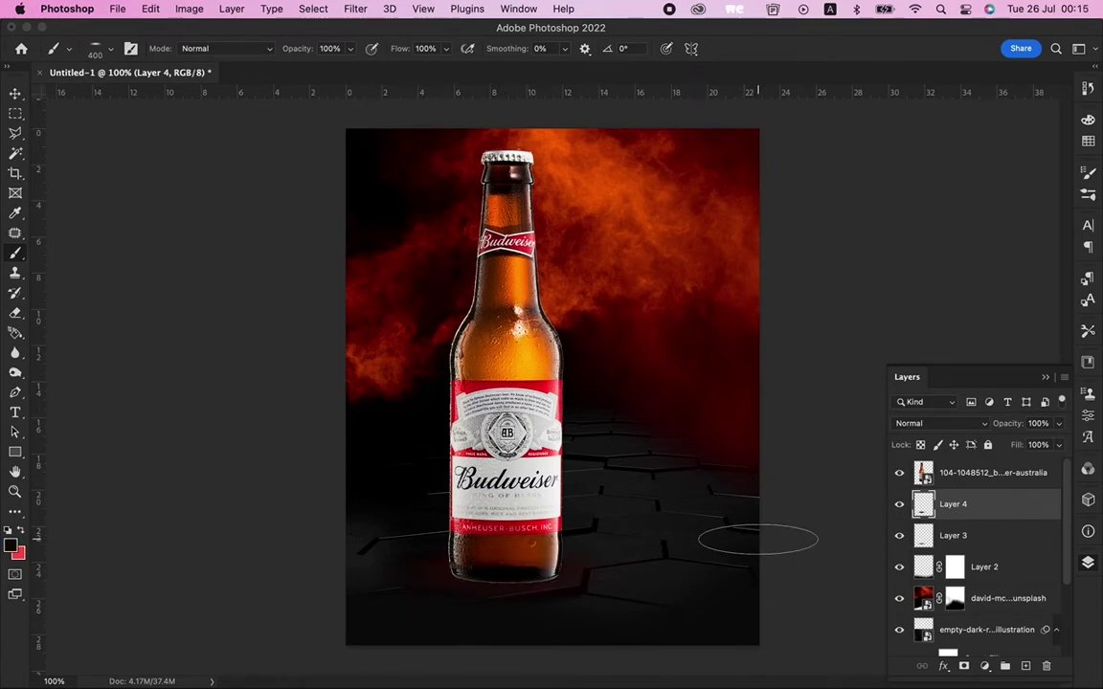
- Select Layer 3 and paint a soft red glow under the bottle base
{"action": "left_click", "coordinate": [958, 535]}
{"action": "left_click", "coordinate": [919, 423]}
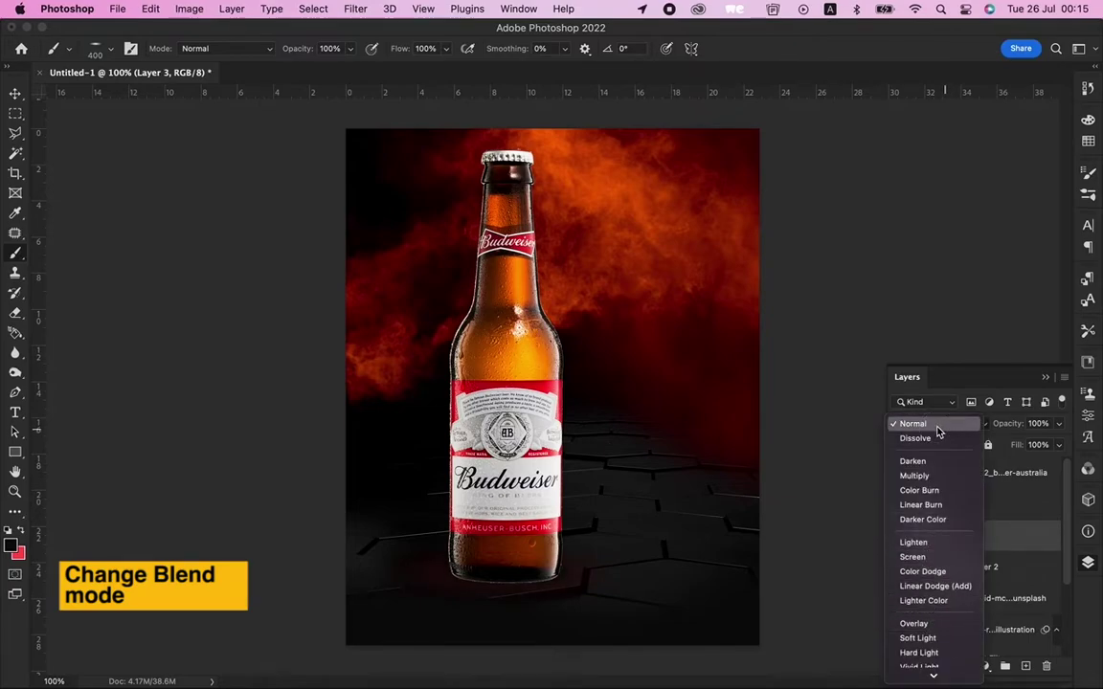
{"action": "left_click", "coordinate": [937, 428]}
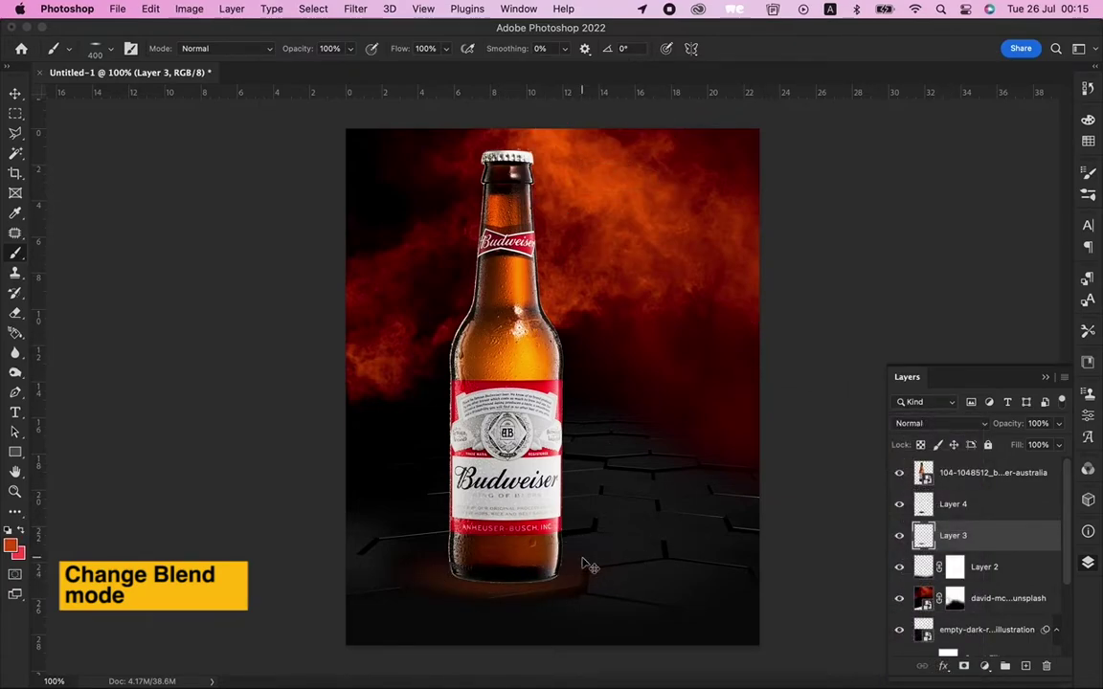
{"action": "left_click_drag", "start_coordinate": [546, 518], "coordinate": [421, 521]}
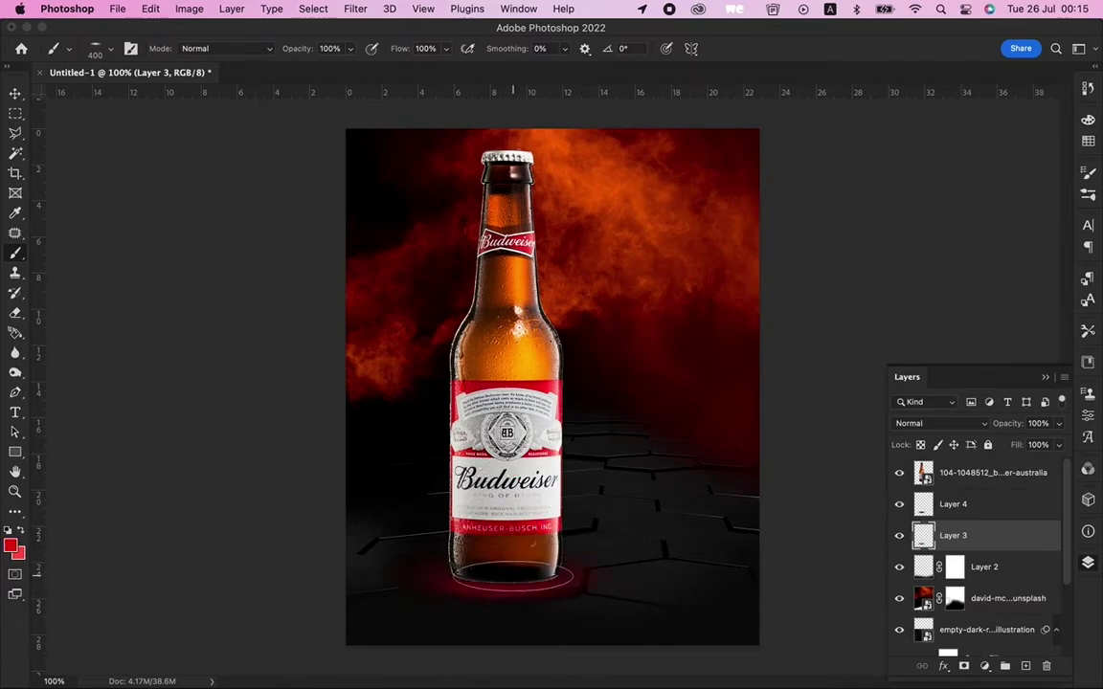
- Set the glow layer to Color Dodge and add a new Layer 5 above it
{"action": "left_click", "coordinate": [939, 427]}
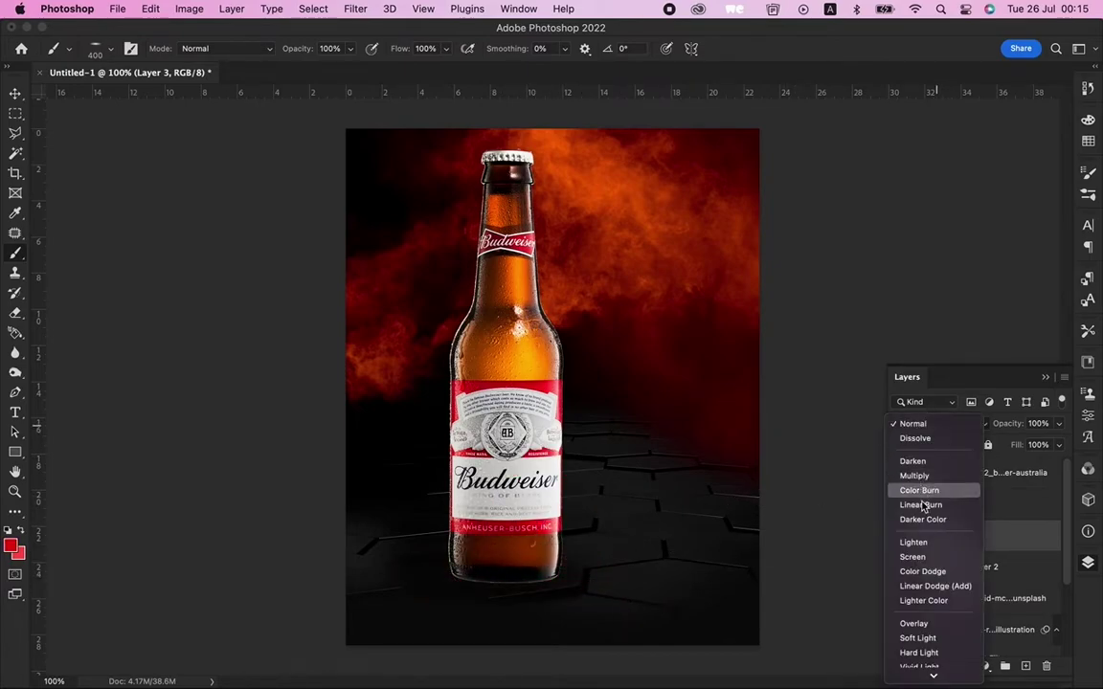
{"action": "left_click", "coordinate": [926, 575]}
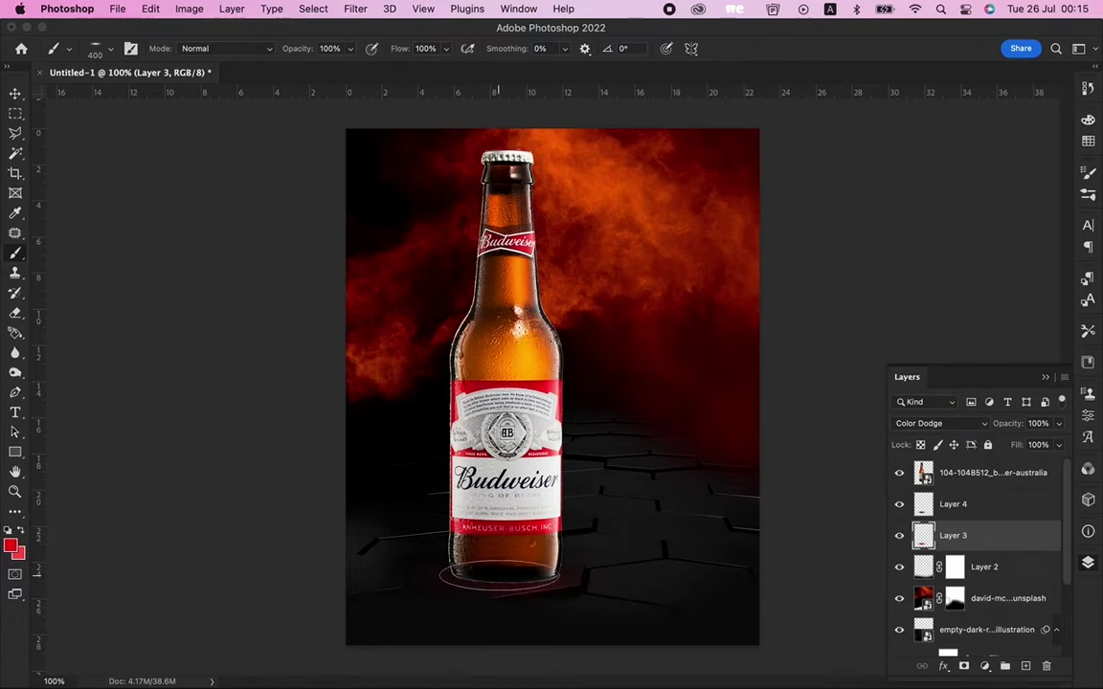
{"action": "key", "text": "ctrl+shift+n"}
{"action": "key", "text": "Return"}
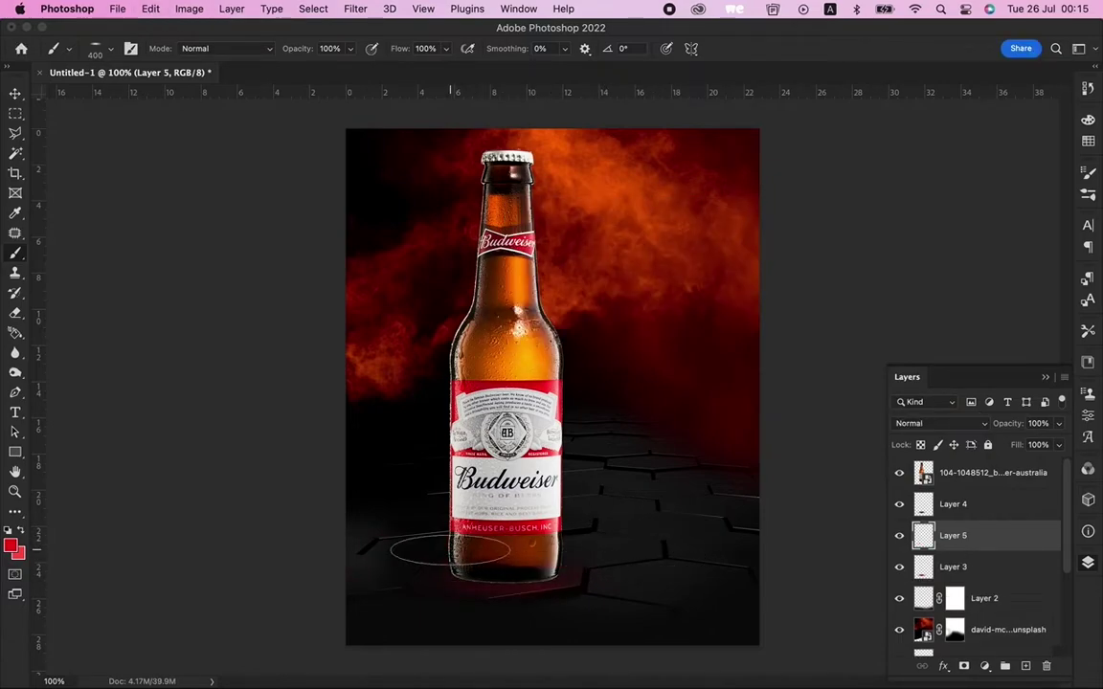
- Blend Layer 5 in Vivid Light at about 53% opacity
{"action": "left_click", "coordinate": [938, 423]}
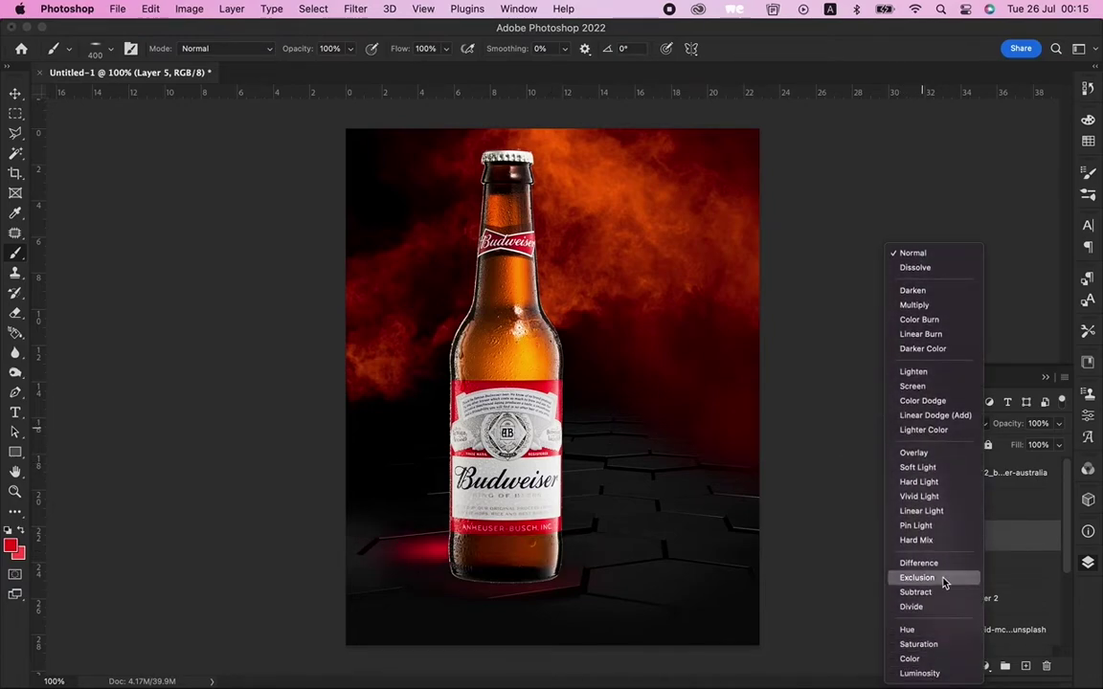
{"action": "left_click", "coordinate": [924, 496]}
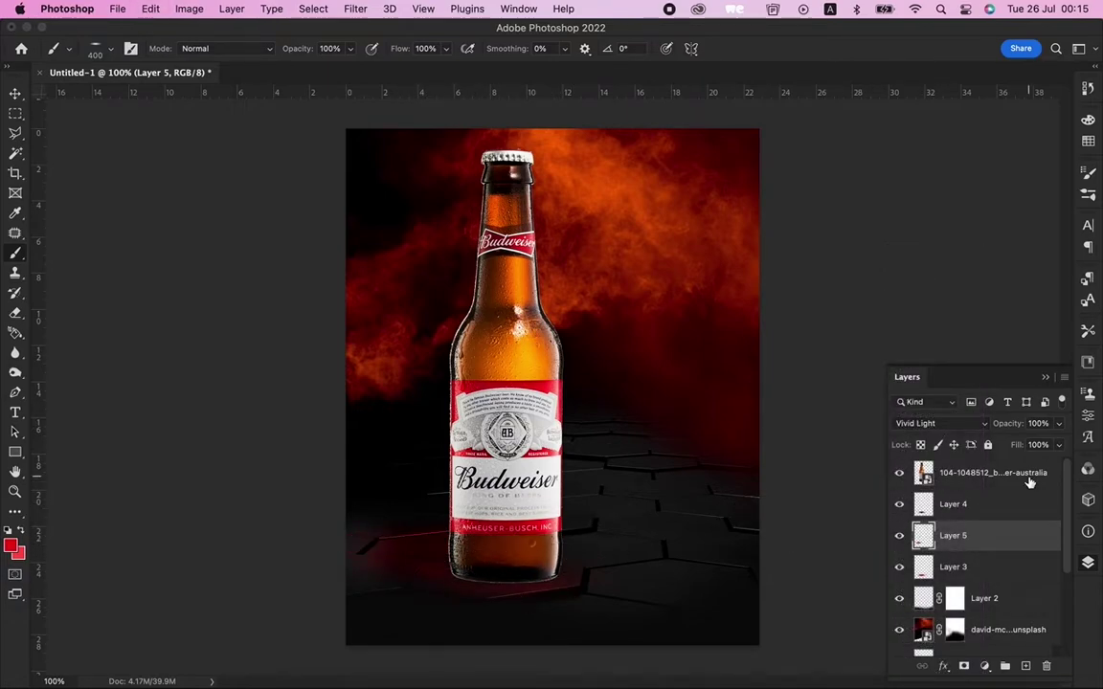
{"action": "left_click_drag", "start_coordinate": [1059, 424], "coordinate": [1024, 445]}
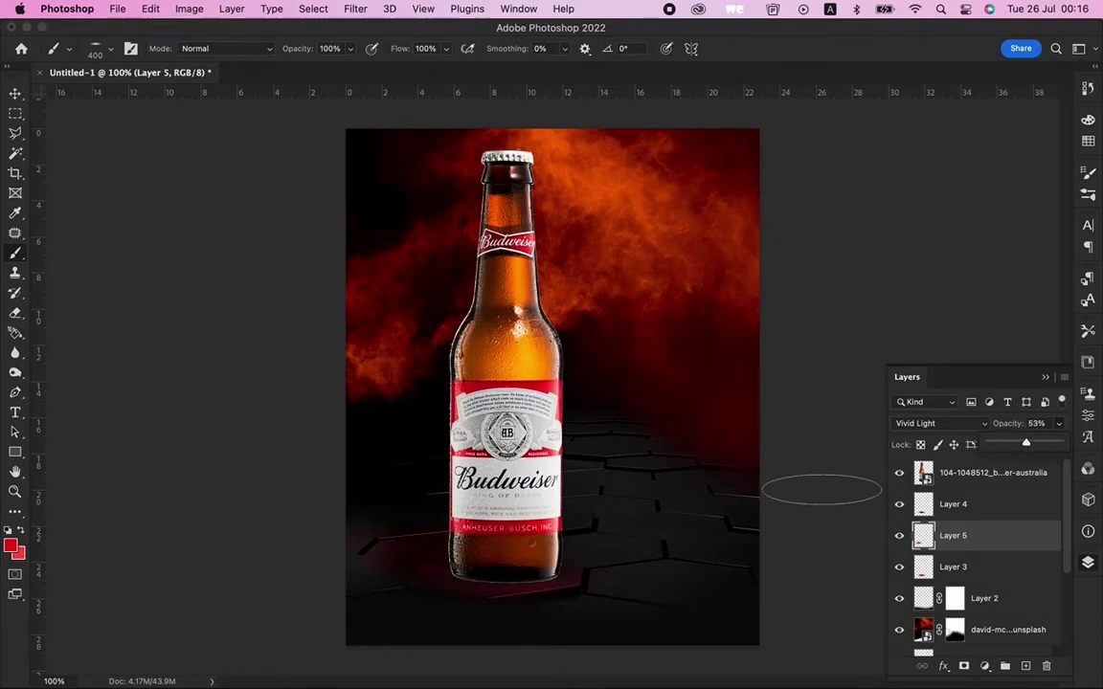
- Add a new Layer 6 for more glow and bring up the brush presets
{"action": "key", "text": "super+shift+n"}
{"action": "key", "text": "Return"}
{"action": "right_click", "coordinate": [681, 294]}
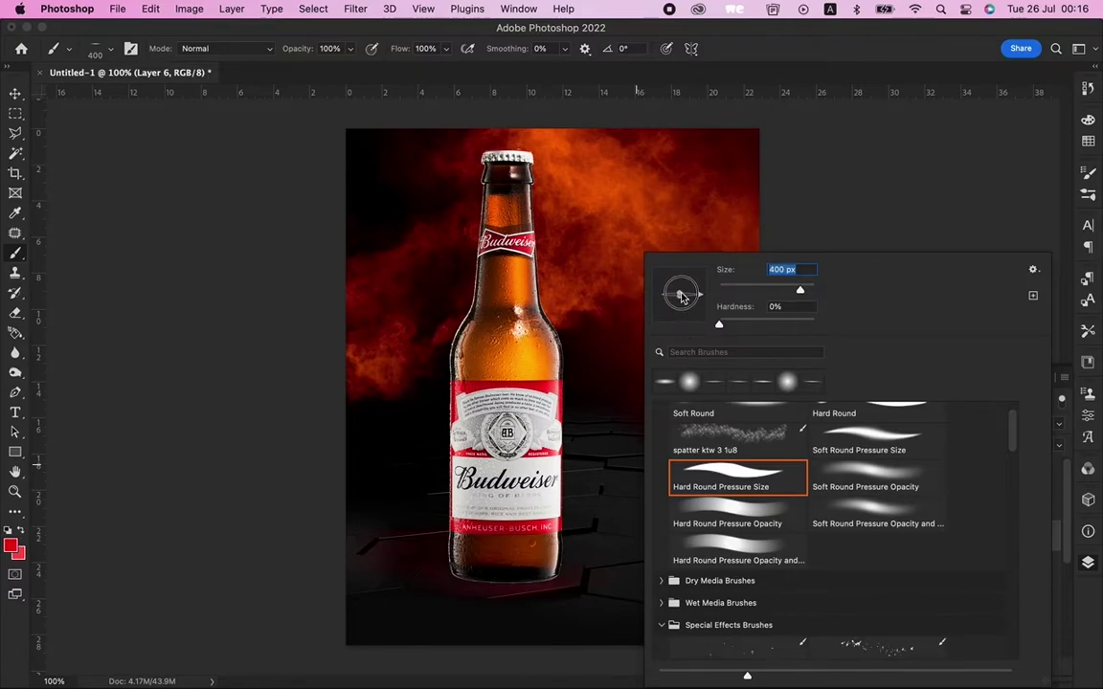
- Flatten Layer 6's red glow stroke into a thin streak just under the bottle's base
{"action": "left_click", "coordinate": [460, 524]}
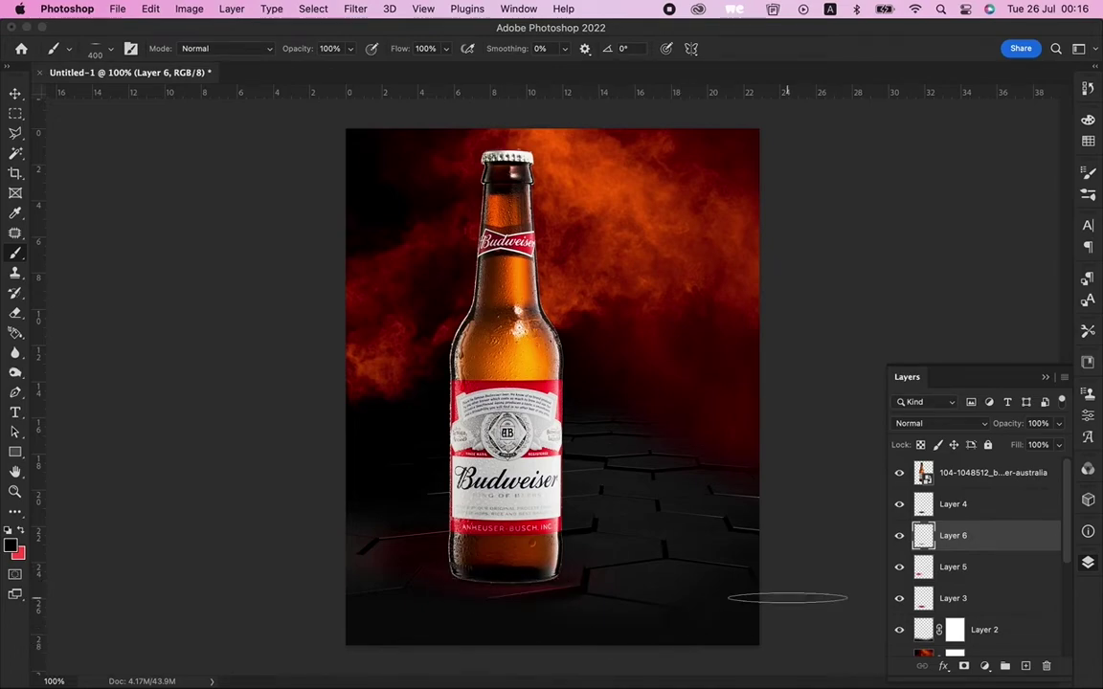
{"action": "key", "text": "v"}
{"action": "left_click_drag", "start_coordinate": [573, 590], "coordinate": [548, 584]}
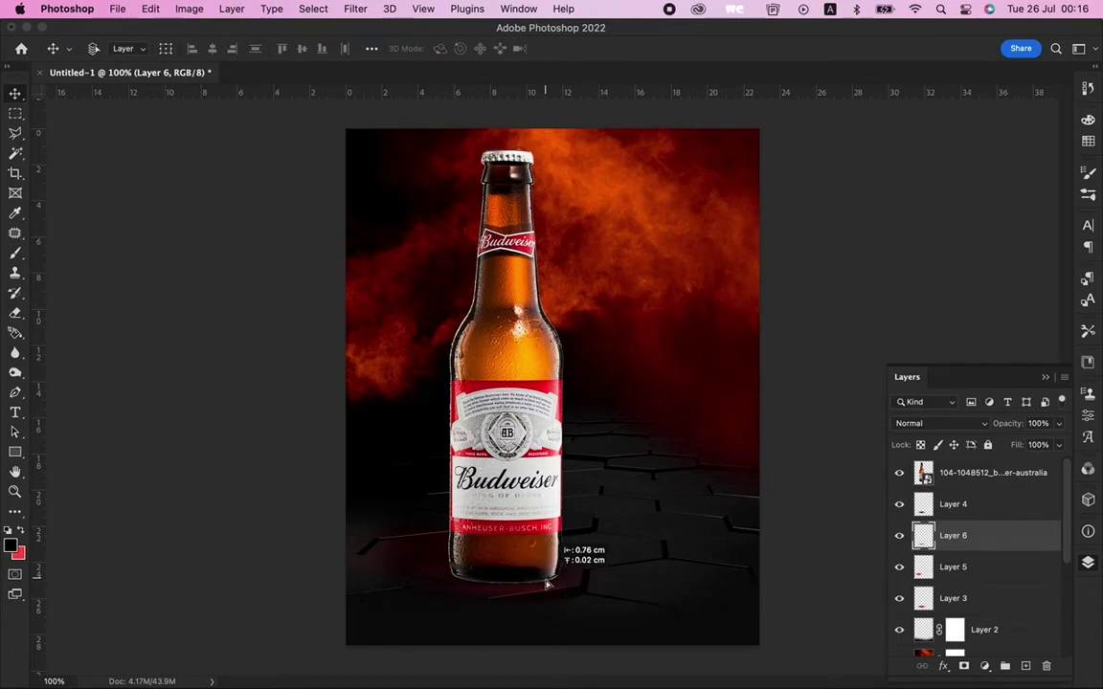
{"action": "key", "text": "ctrl+t"}
{"action": "left_click_drag", "start_coordinate": [492, 571], "coordinate": [500, 580]}
{"action": "key", "text": "Return"}
{"action": "left_click_drag", "start_coordinate": [500, 580], "coordinate": [511, 582]}
{"action": "left_click", "coordinate": [948, 483]}
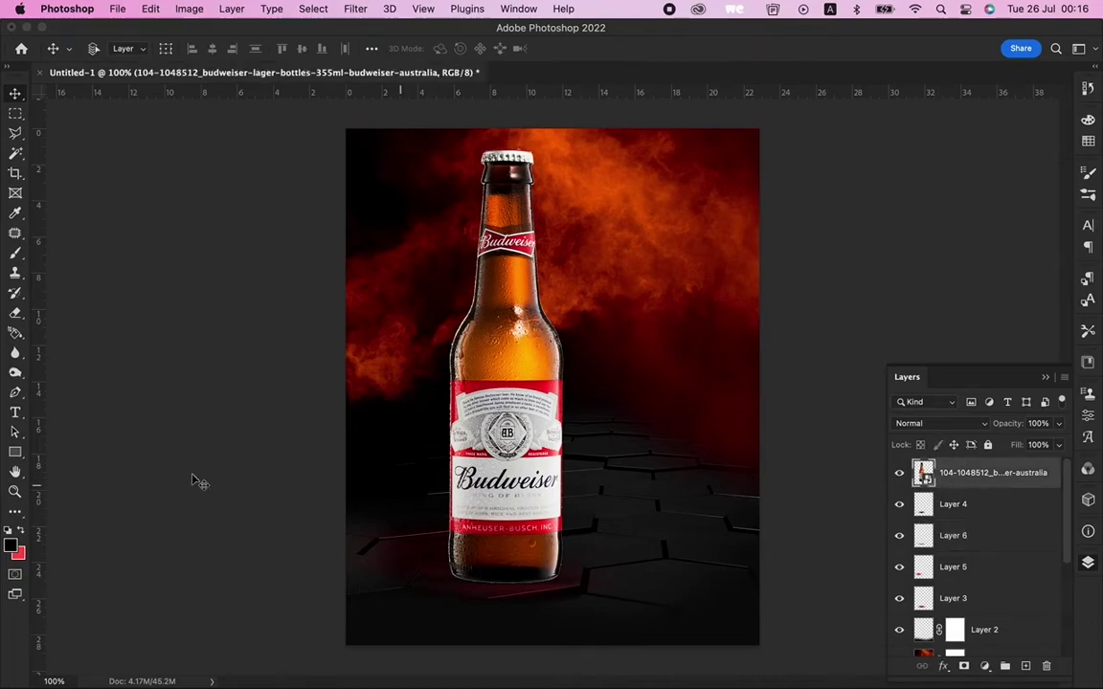
- Apply Curves to the bottle, lowering the Red channel's shadows and lifting its highlights
{"action": "left_click", "coordinate": [231, 11]}
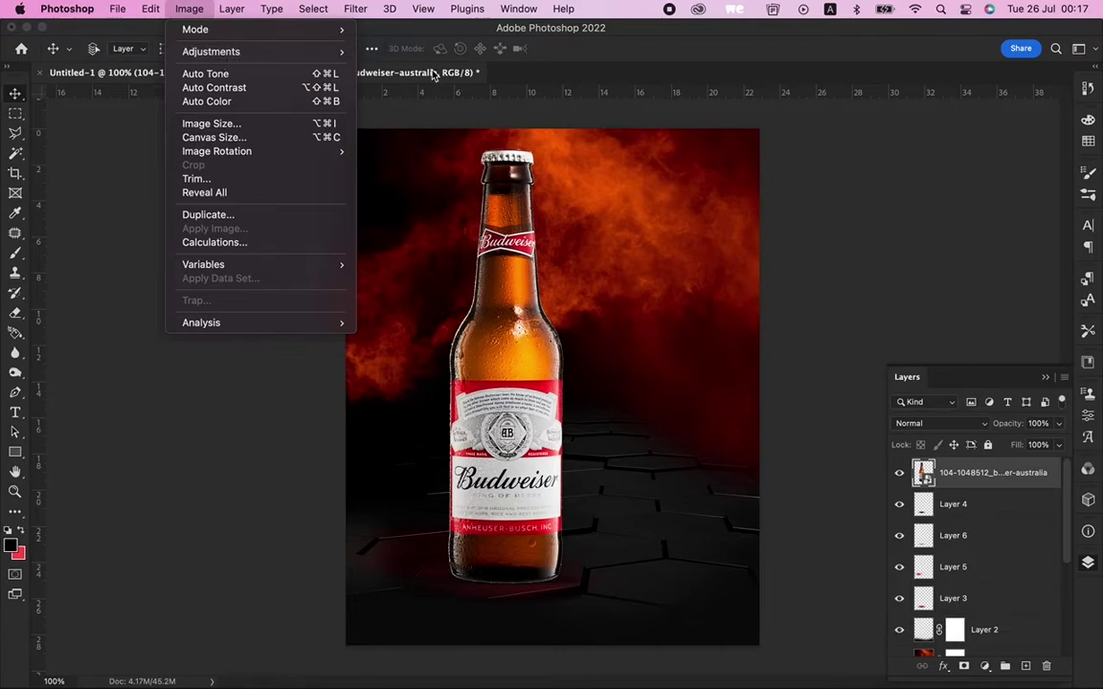
{"action": "mouse_move", "coordinate": [211, 52]}
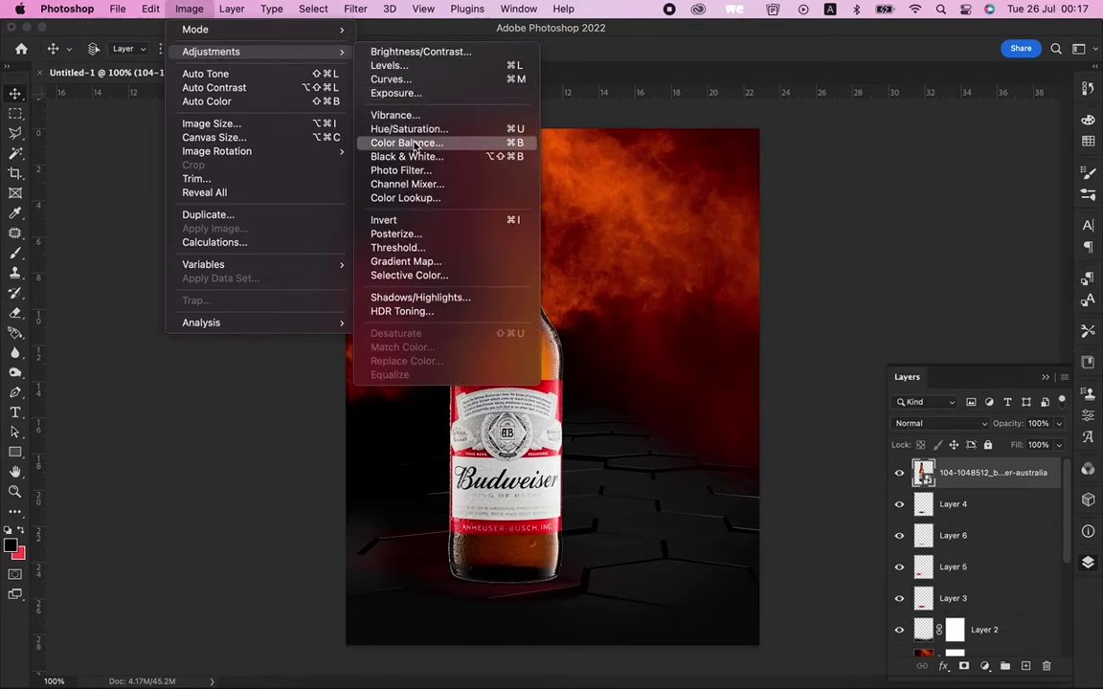
{"action": "left_click", "coordinate": [390, 78]}
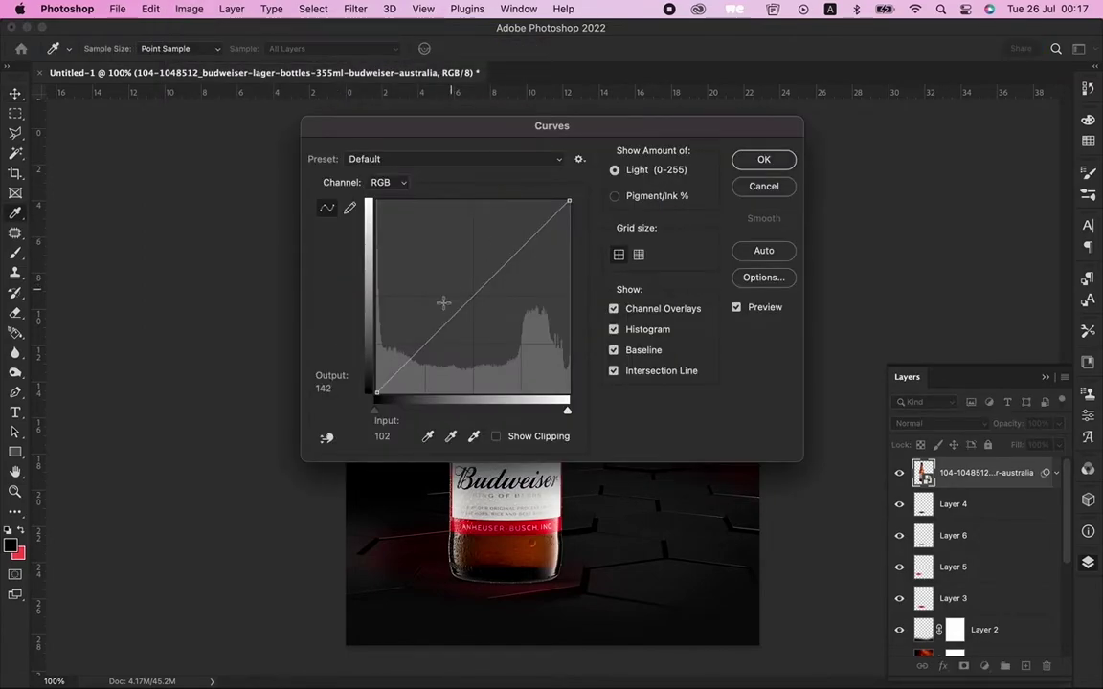
{"action": "left_click_drag", "start_coordinate": [379, 132], "coordinate": [763, 119]}
{"action": "left_click", "coordinate": [771, 170]}
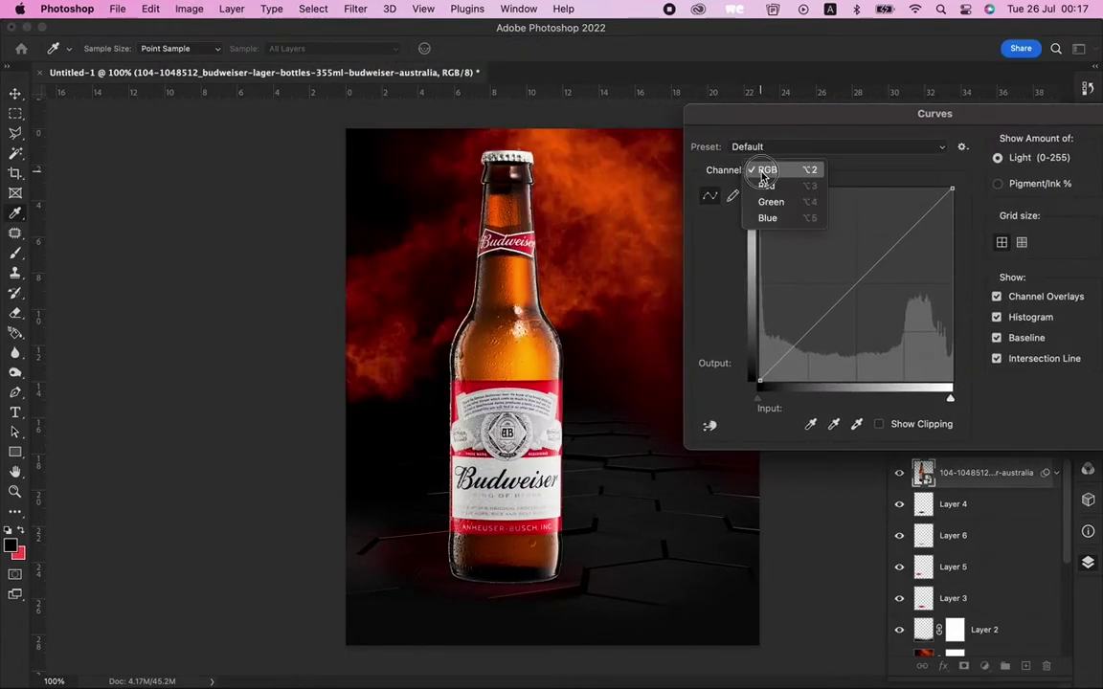
{"action": "left_click", "coordinate": [766, 186]}
{"action": "mouse_move", "coordinate": [790, 351]}
{"action": "left_mouse_down"}
{"action": "mouse_move", "coordinate": [810, 372]}
{"action": "mouse_move", "coordinate": [796, 341]}
{"action": "mouse_move", "coordinate": [757, 352]}
{"action": "mouse_move", "coordinate": [756, 376]}
{"action": "mouse_move", "coordinate": [793, 326]}
{"action": "left_mouse_up"}
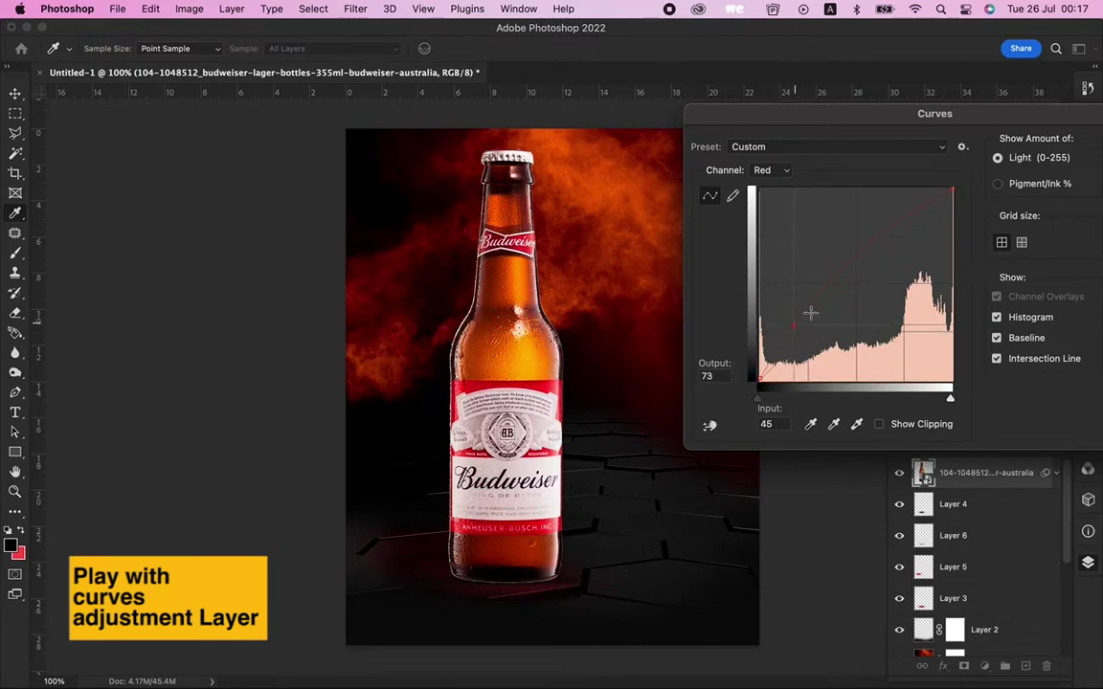
{"action": "left_click_drag", "start_coordinate": [874, 269], "coordinate": [895, 264]}
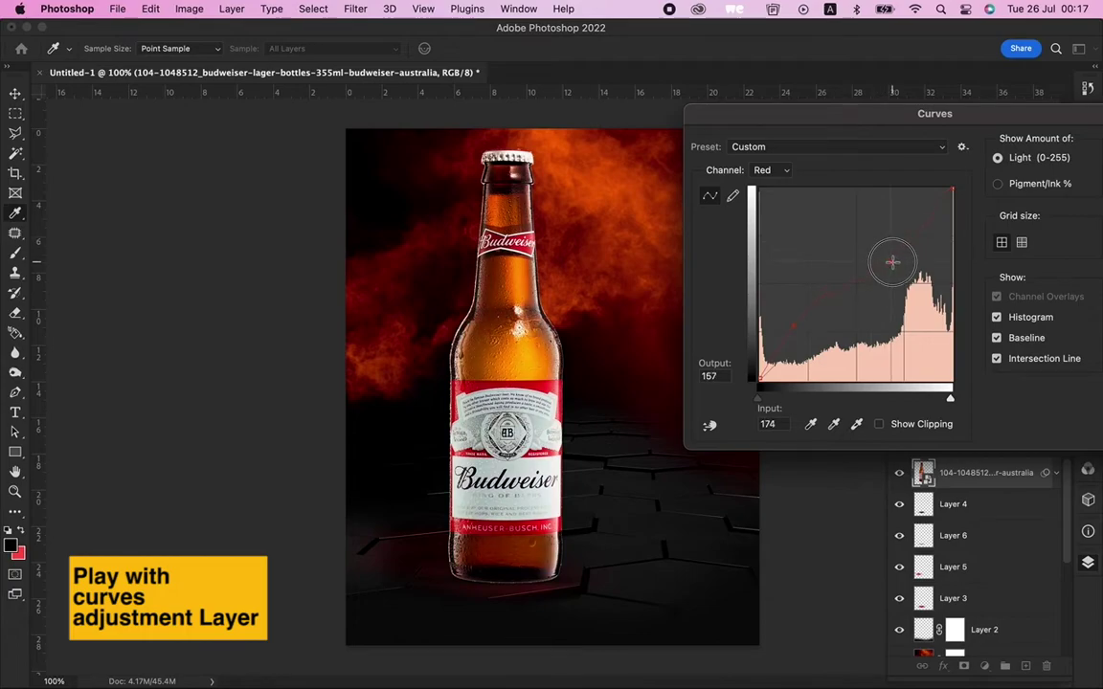
{"action": "left_click_drag", "start_coordinate": [895, 264], "coordinate": [879, 231]}
{"action": "left_click_drag", "start_coordinate": [921, 115], "coordinate": [466, 197]}
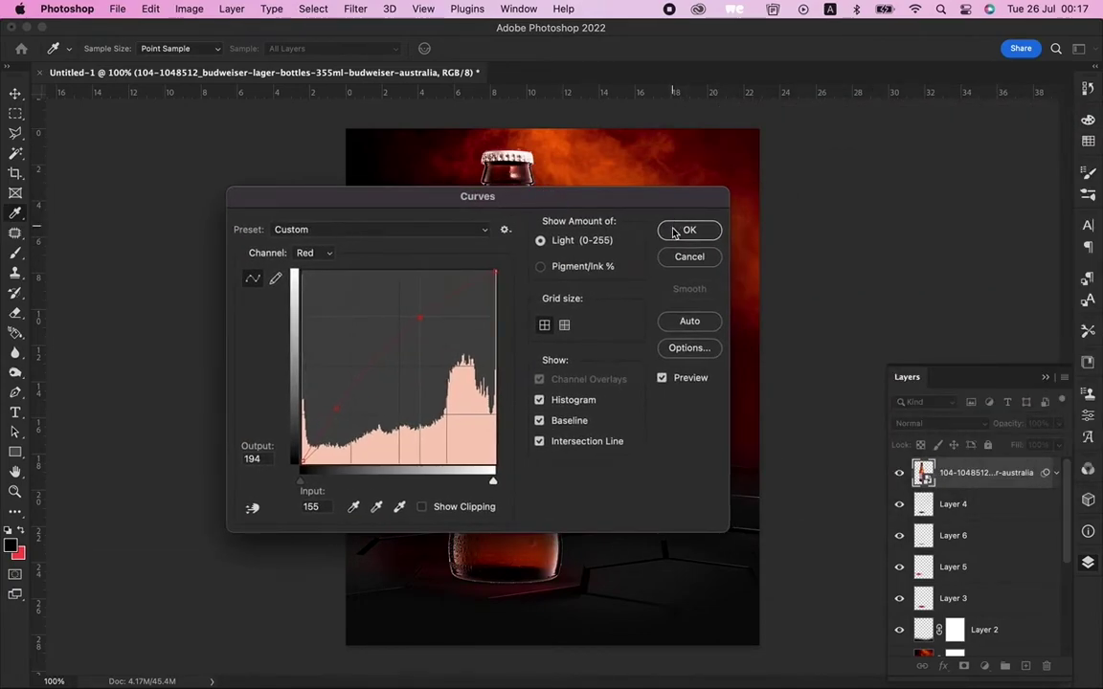
{"action": "left_click", "coordinate": [674, 229]}
{"action": "left_click", "coordinate": [189, 9]}
{"action": "mouse_move", "coordinate": [210, 51]}
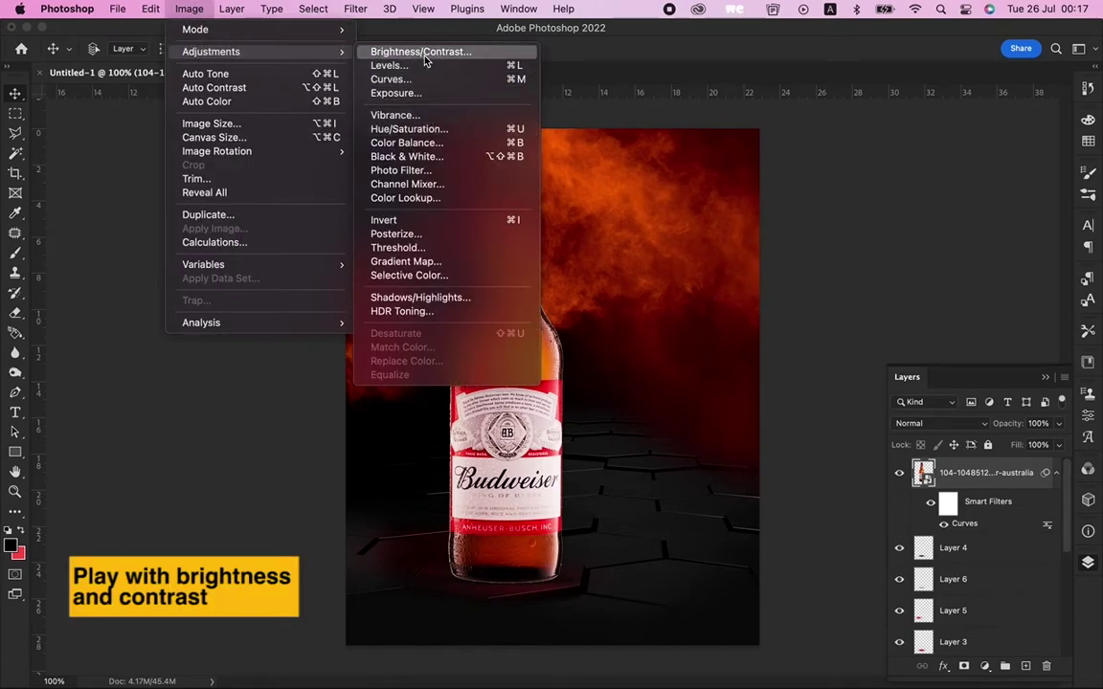
- Set the bottle's Brightness/Contrast to brightness 2 and contrast 45
{"action": "left_click", "coordinate": [422, 53]}
{"action": "mouse_move", "coordinate": [746, 230]}
{"action": "left_mouse_down"}
{"action": "mouse_move", "coordinate": [729, 230]}
{"action": "mouse_move", "coordinate": [816, 264]}
{"action": "mouse_move", "coordinate": [795, 266]}
{"action": "left_mouse_up"}
{"action": "left_click_drag", "start_coordinate": [734, 231], "coordinate": [741, 230]}
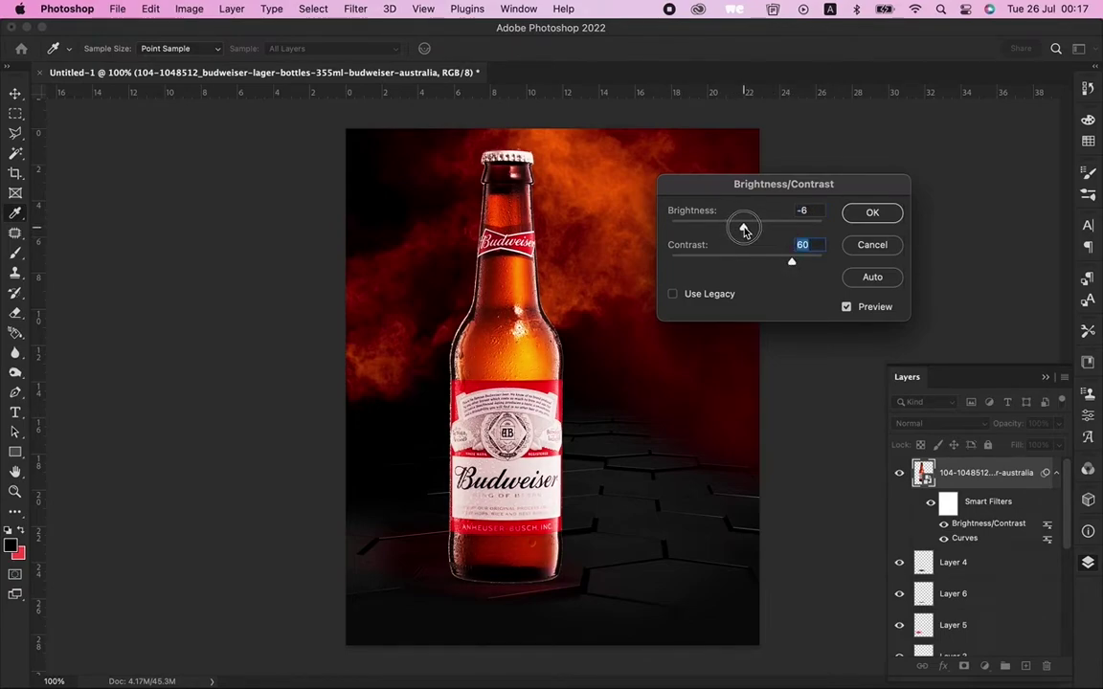
{"action": "left_click_drag", "start_coordinate": [792, 264], "coordinate": [775, 267]}
{"action": "left_click_drag", "start_coordinate": [744, 228], "coordinate": [749, 228]}
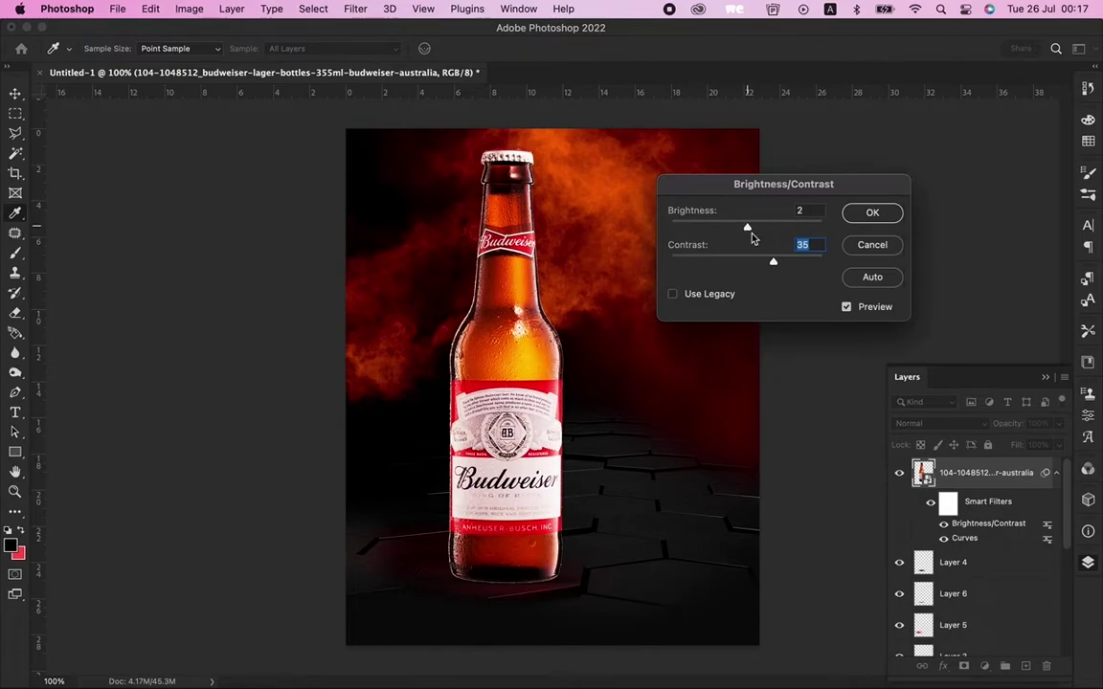
{"action": "left_click_drag", "start_coordinate": [774, 266], "coordinate": [778, 267]}
- Duplicate the red smoke image layer and move the copy to the top of the stack
{"action": "left_click", "coordinate": [890, 219]}
{"action": "scroll", "coordinate": [994, 493], "scroll_direction": "down", "scroll_amount": 5}
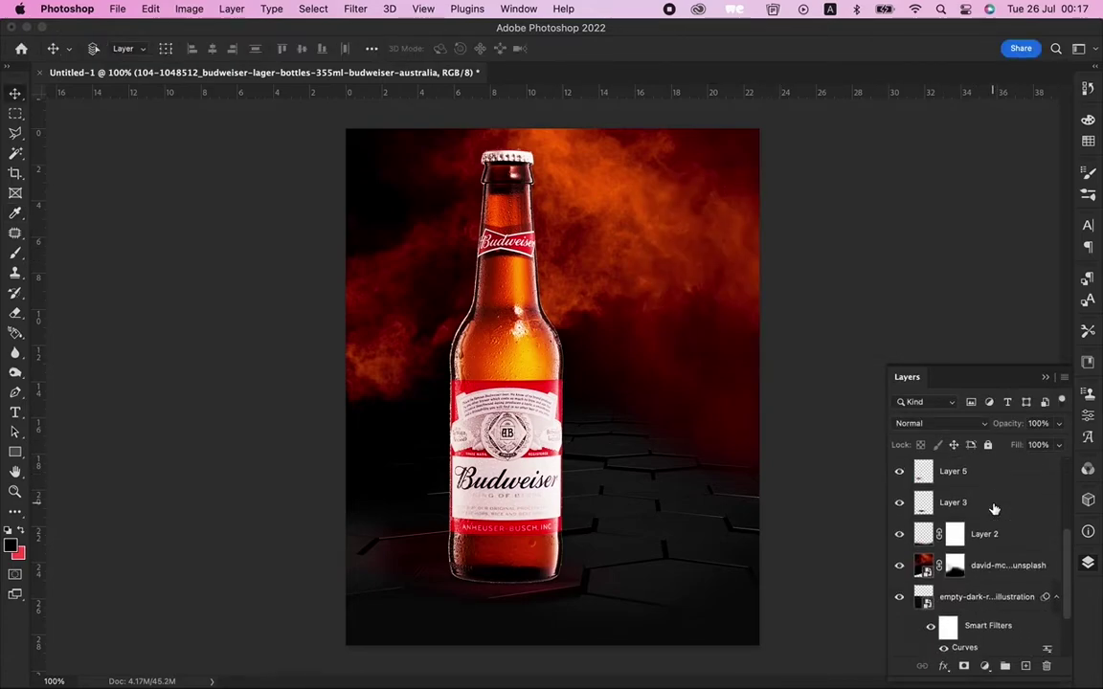
{"action": "left_click", "coordinate": [983, 567]}
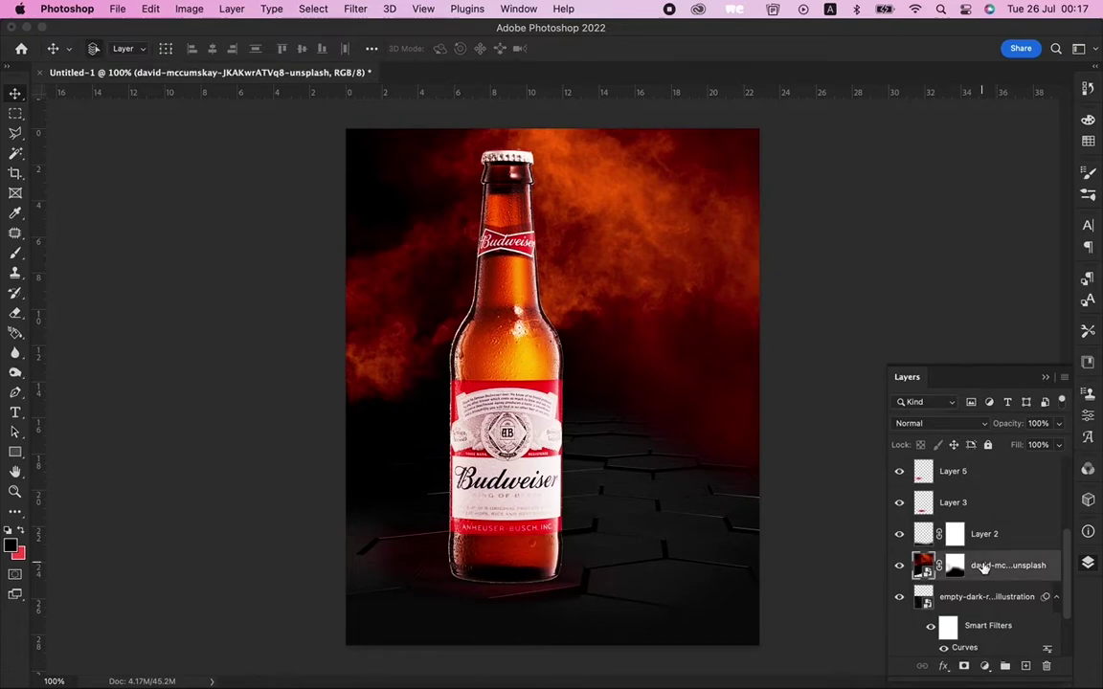
{"action": "key", "text": "super+j"}
{"action": "key", "text": "super+bracketright"}
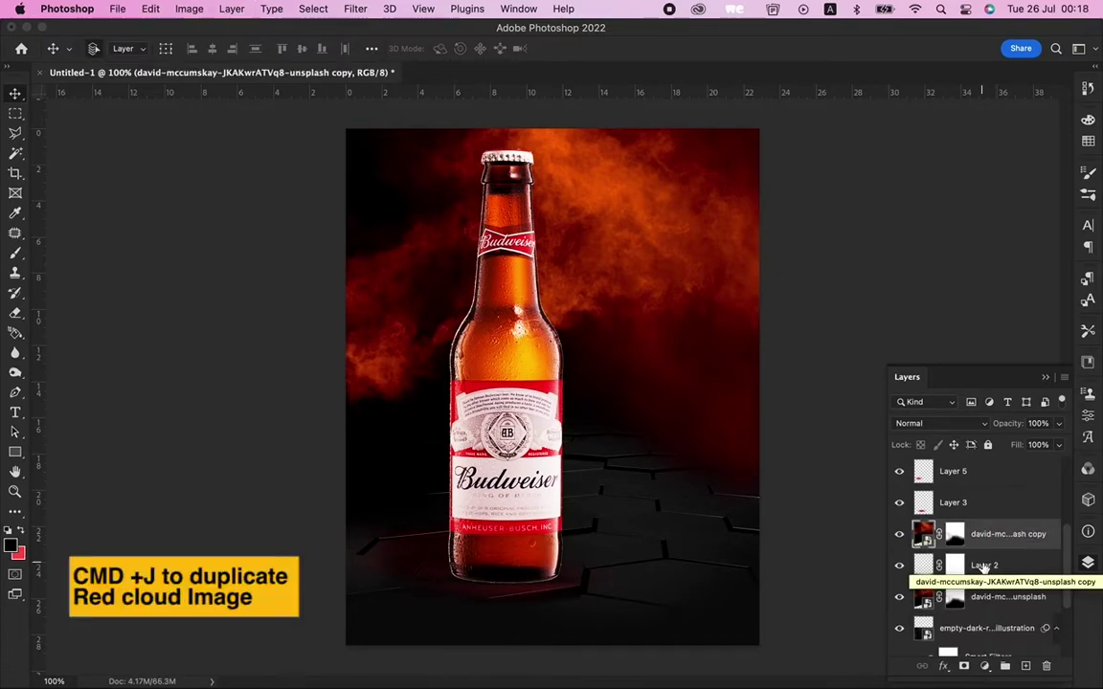
{"action": "key", "text": "super+bracketright"}
{"action": "key", "text": "super+bracketright"}
{"action": "key", "text": "super+bracketright"}
{"action": "key", "text": "super+bracketright"}
{"action": "key", "text": "super+bracketright"}
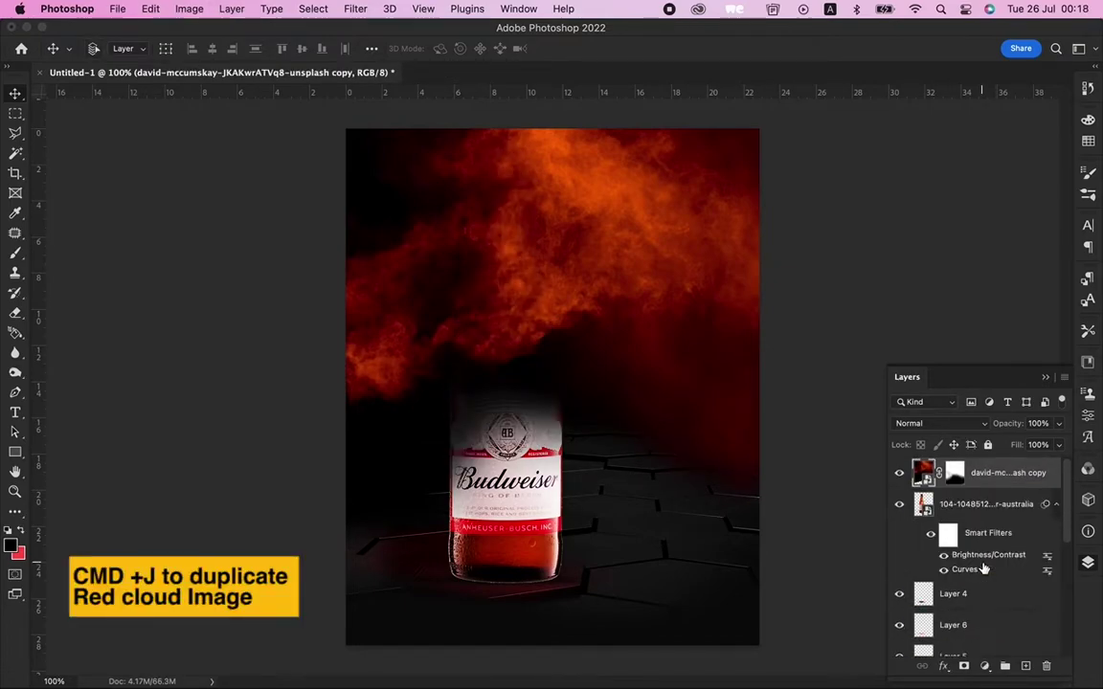
- Flip the smoke copy vertically, shift it down over the bottle, and add a layer mask
{"action": "scroll", "coordinate": [983, 568], "scroll_direction": "down", "scroll_amount": 1}
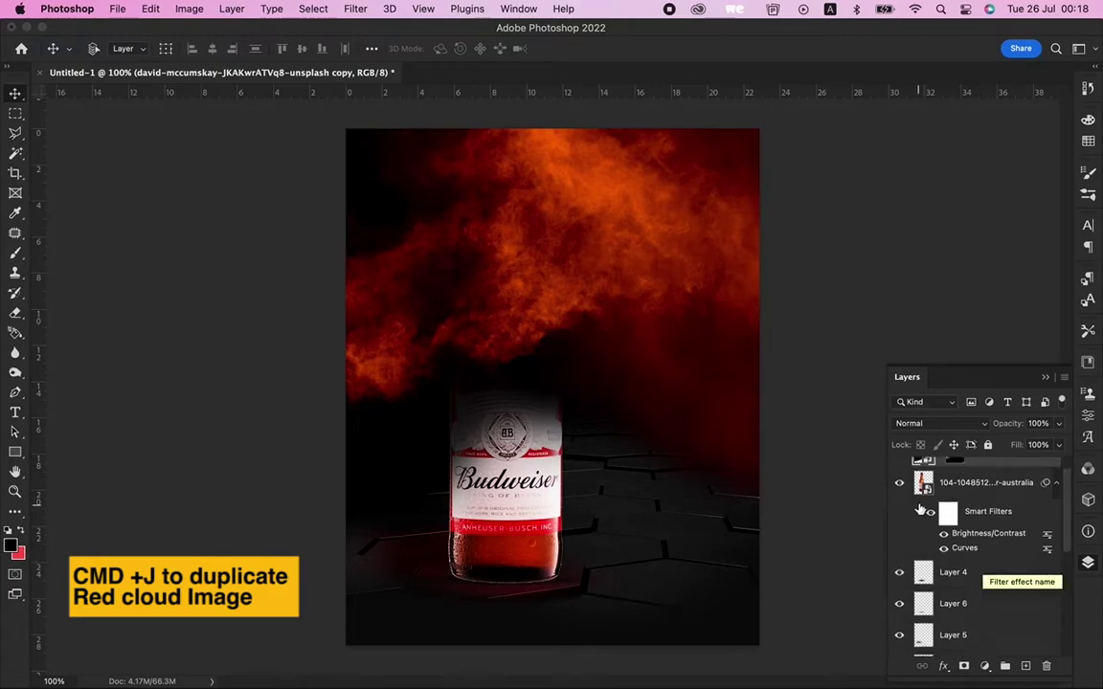
{"action": "key", "text": "super+t"}
{"action": "right_click", "coordinate": [673, 365]}
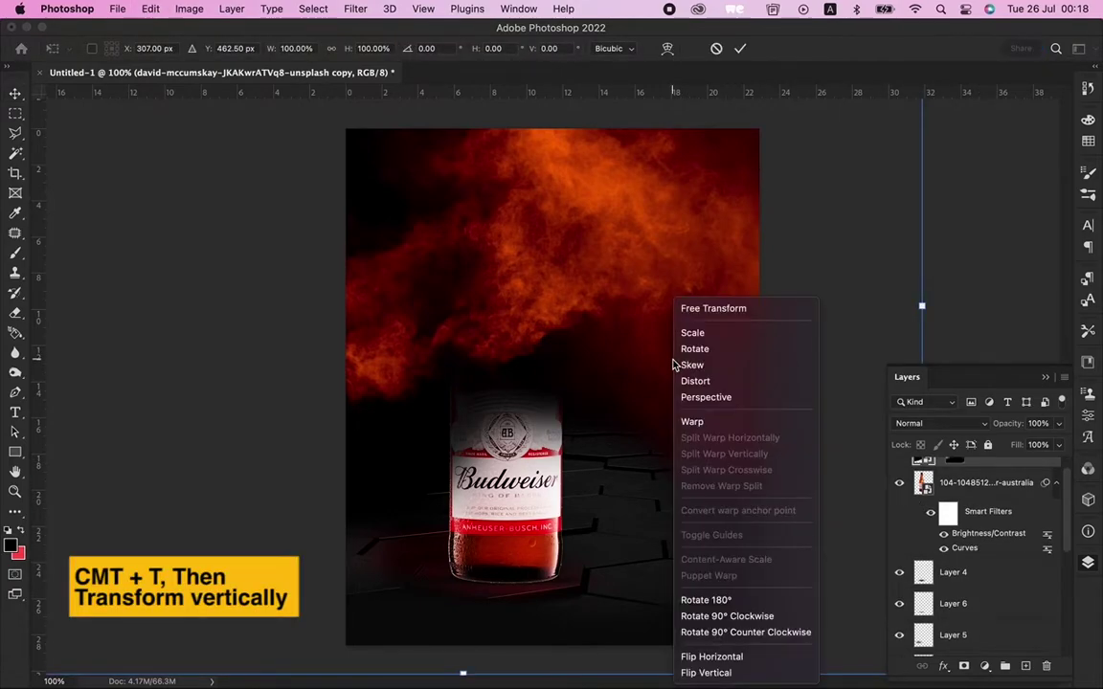
{"action": "left_click", "coordinate": [706, 670]}
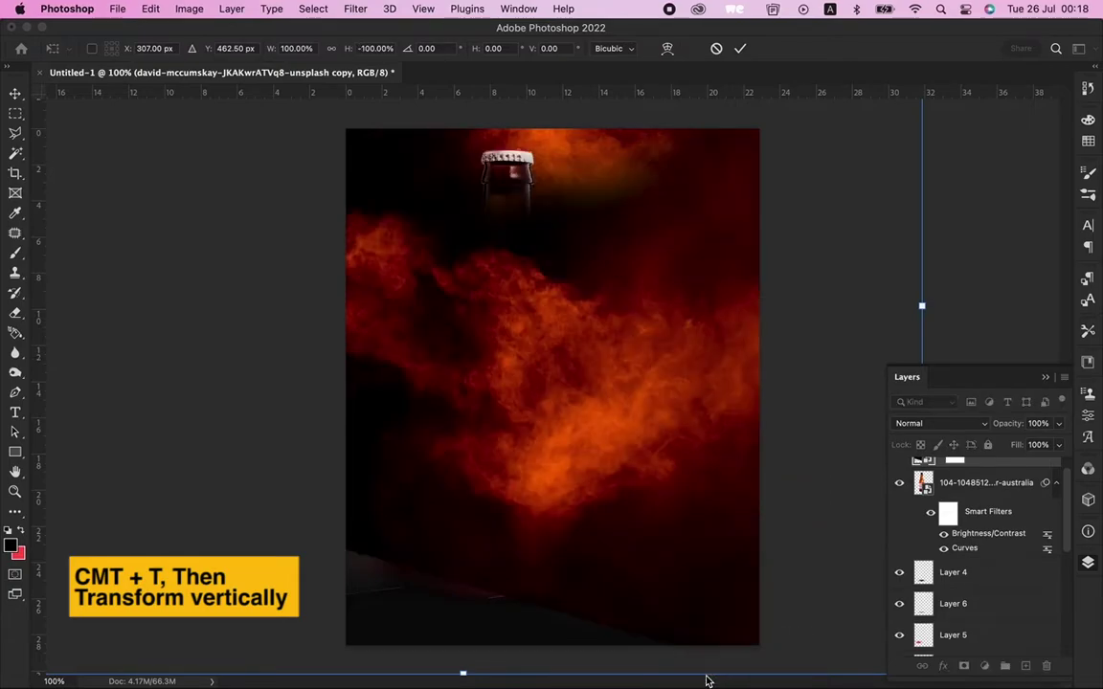
{"action": "key", "text": "Return"}
{"action": "left_click_drag", "start_coordinate": [674, 474], "coordinate": [632, 632]}
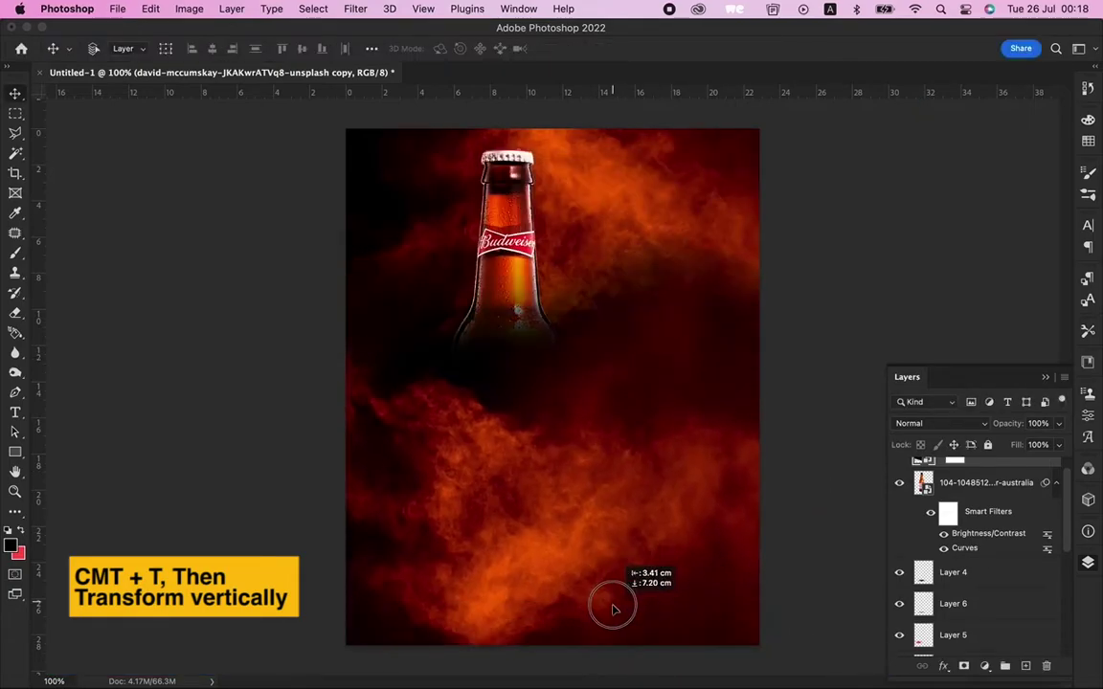
{"action": "left_click", "coordinate": [963, 666]}
{"action": "key", "text": "b"}
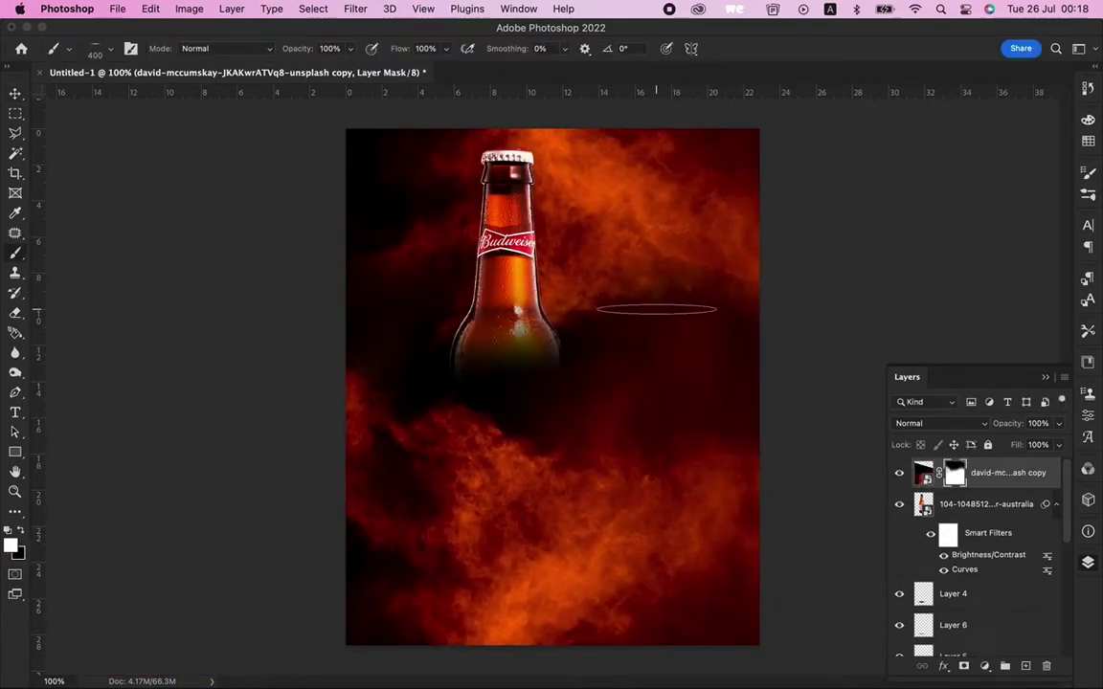
{"action": "right_click", "coordinate": [659, 314]}
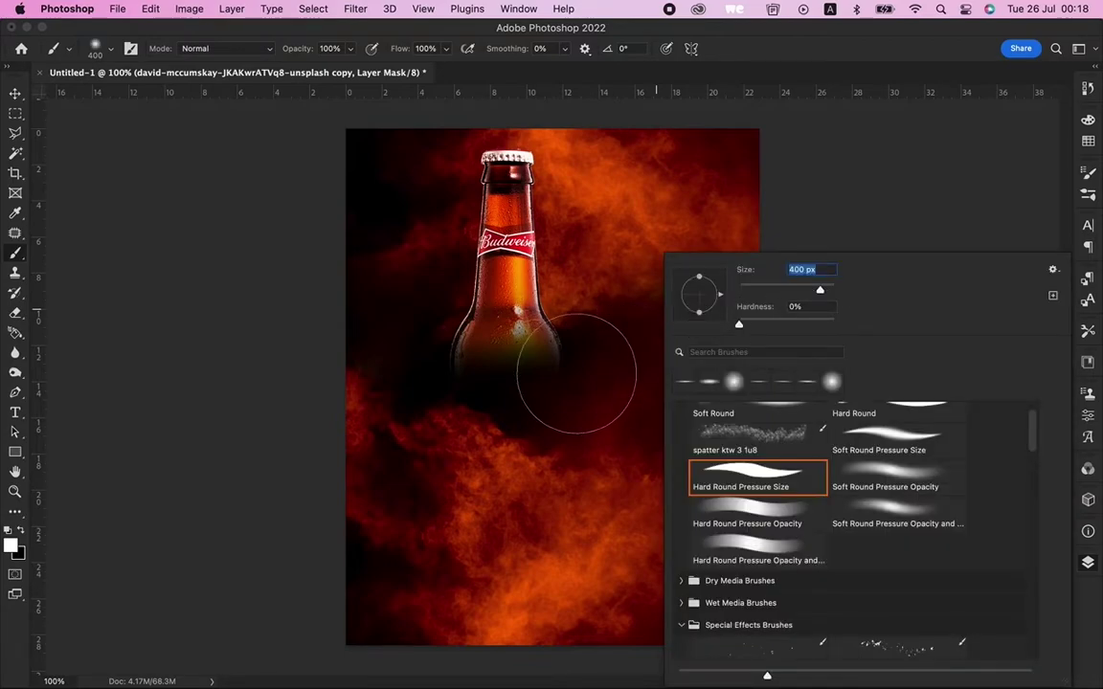
- With a 508 px soft brush, mask smoke off the bottle's label and restore it on the right
{"action": "key", "text": "Tab"}
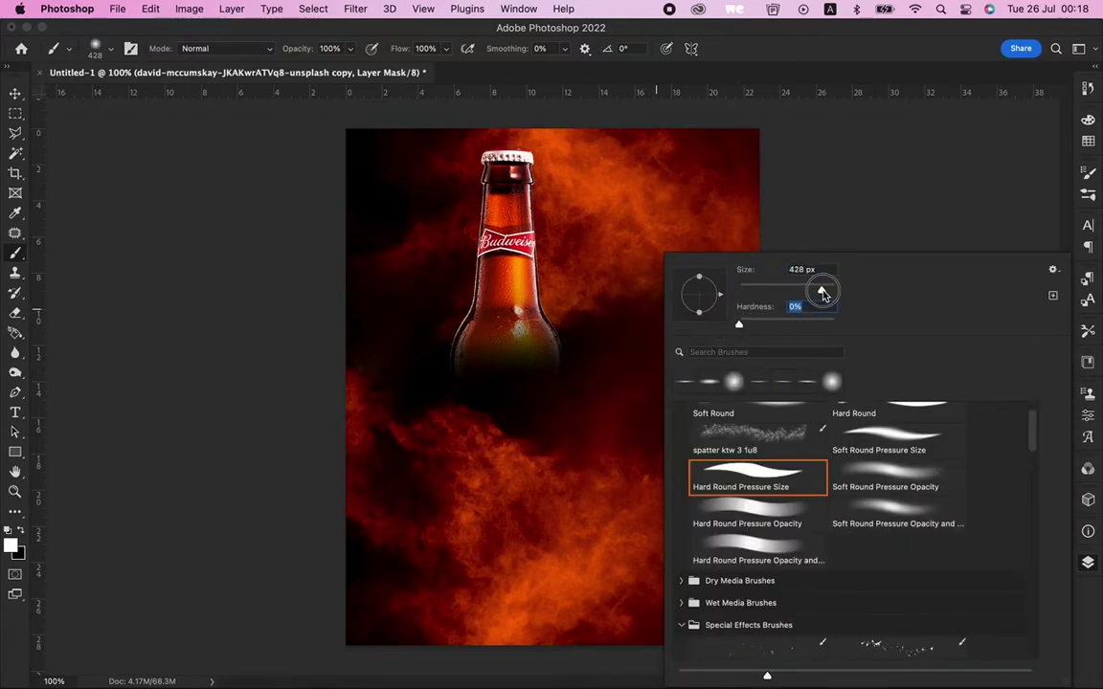
{"action": "left_click_drag", "start_coordinate": [825, 295], "coordinate": [829, 295]}
{"action": "key", "text": "Return"}
{"action": "mouse_move", "coordinate": [500, 462]}
{"action": "left_mouse_down"}
{"action": "mouse_move", "coordinate": [512, 414]}
{"action": "mouse_move", "coordinate": [603, 344]}
{"action": "left_mouse_up"}
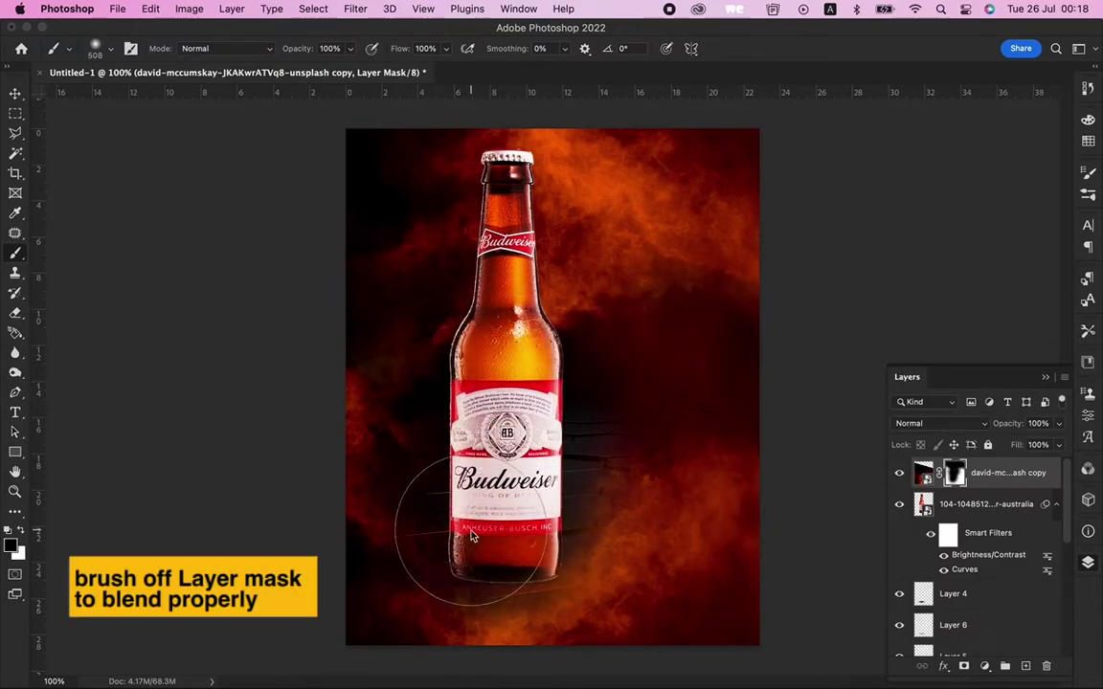
{"action": "key", "text": "x"}
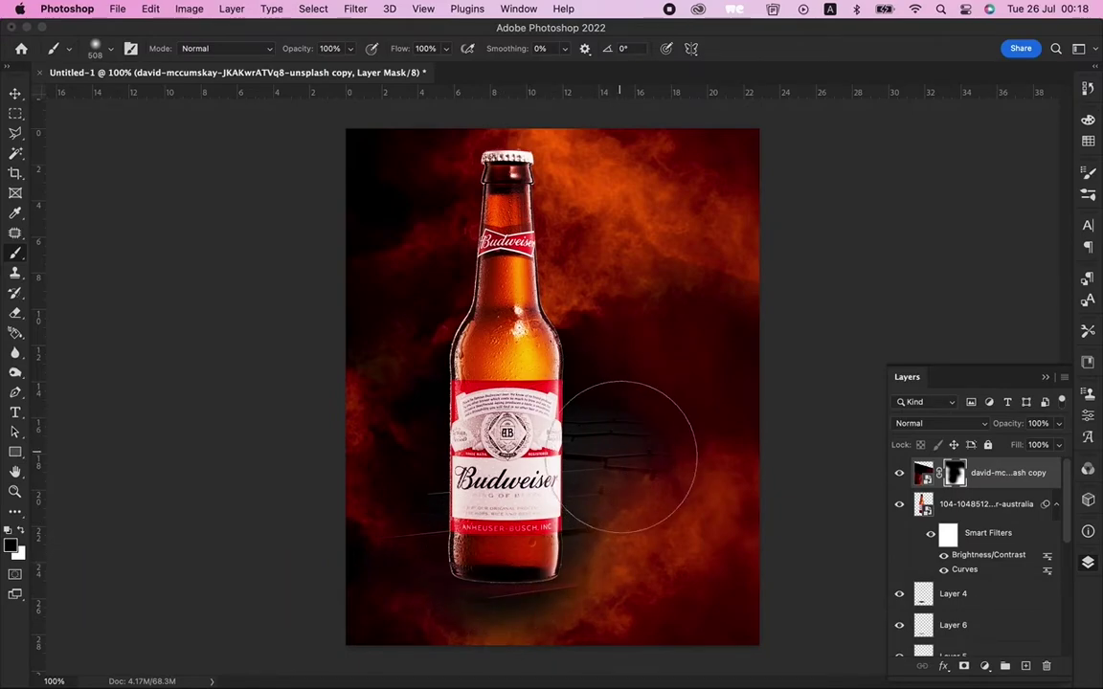
{"action": "mouse_move", "coordinate": [623, 448]}
{"action": "left_mouse_down"}
{"action": "mouse_move", "coordinate": [471, 448]}
{"action": "mouse_move", "coordinate": [725, 448]}
{"action": "left_mouse_up"}
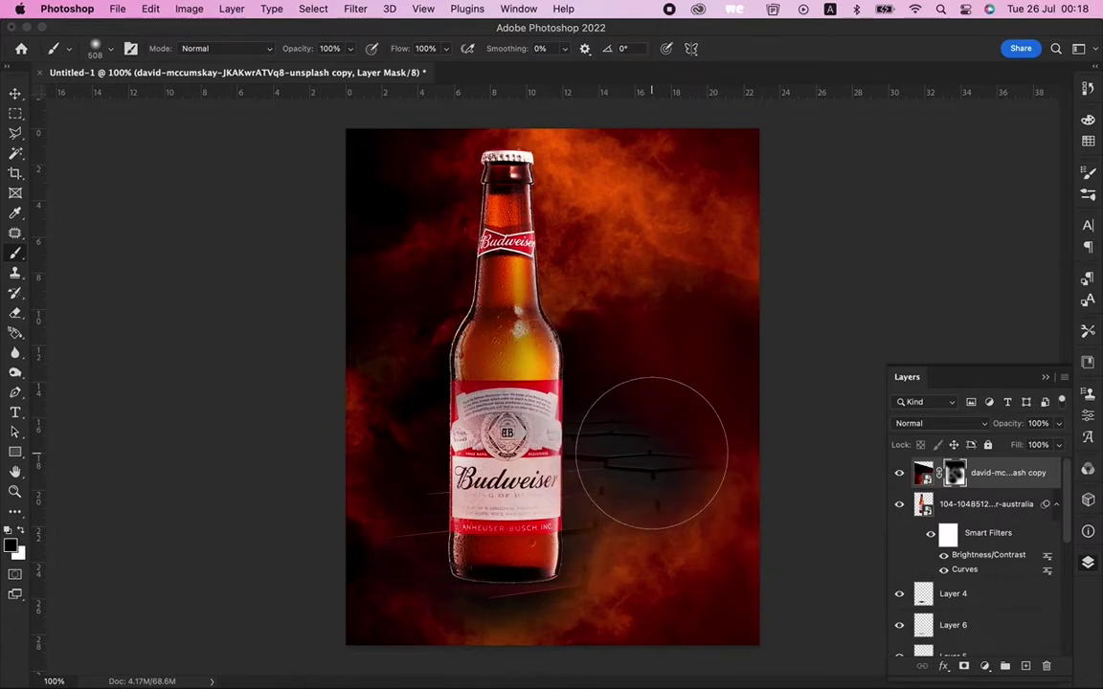
- With a 1000 px brush, repaint the mask to keep smoke on both sides of the bottle
{"action": "key", "text": "]"}
{"action": "key", "text": "]"}
{"action": "key", "text": "]"}
{"action": "key", "text": "]"}
{"action": "key", "text": "]"}
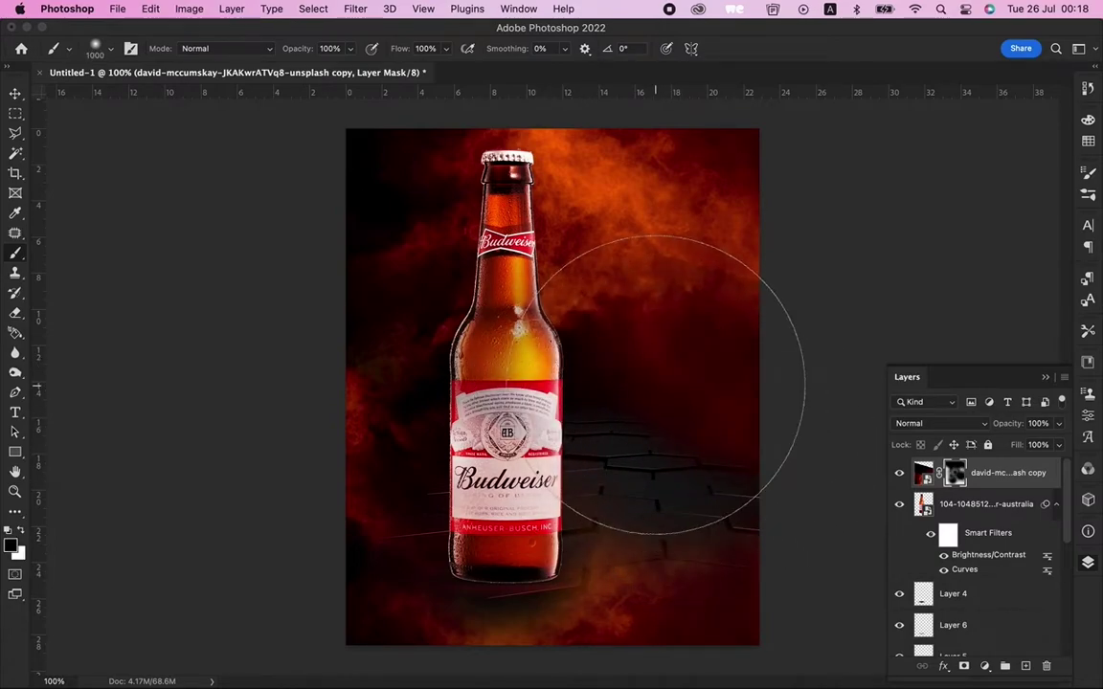
{"action": "left_click_drag", "start_coordinate": [692, 356], "coordinate": [663, 198]}
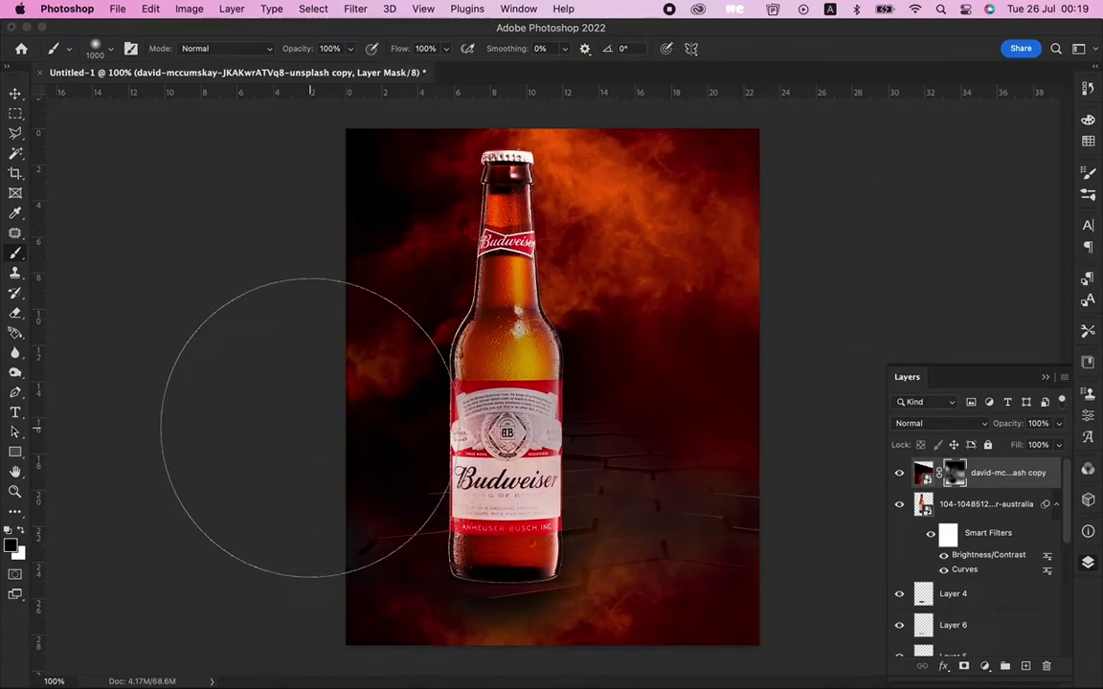
{"action": "key", "text": "x"}
{"action": "left_click_drag", "start_coordinate": [288, 345], "coordinate": [497, 337]}
{"action": "key", "text": "x"}
{"action": "left_click_drag", "start_coordinate": [575, 345], "coordinate": [711, 297]}
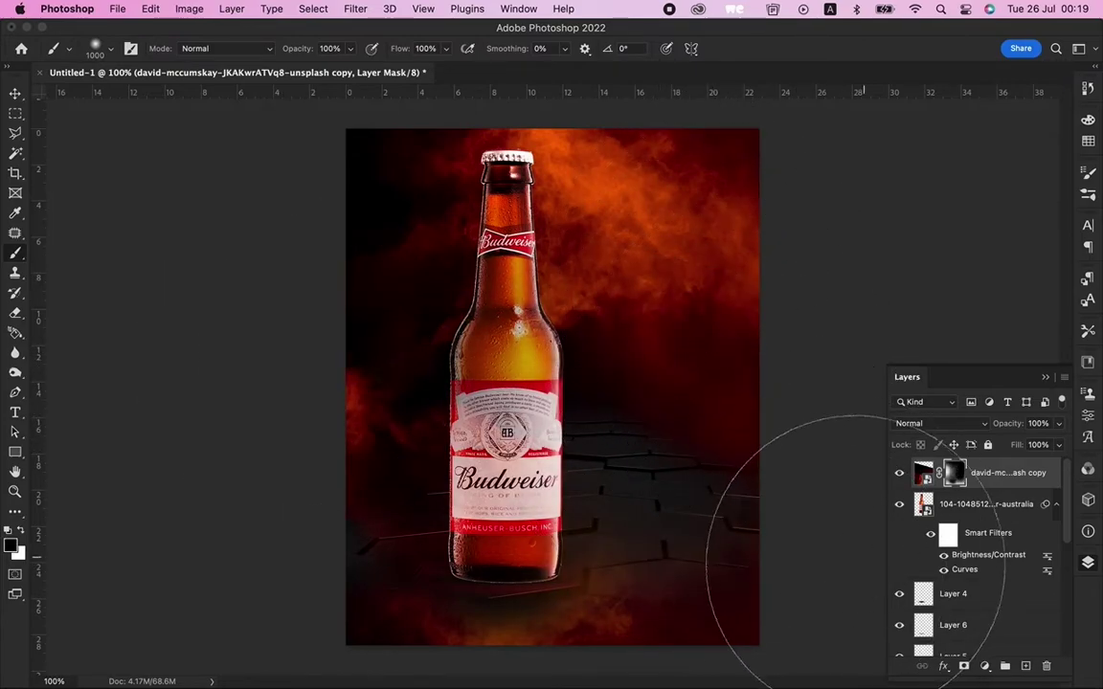
{"action": "key", "text": "v"}
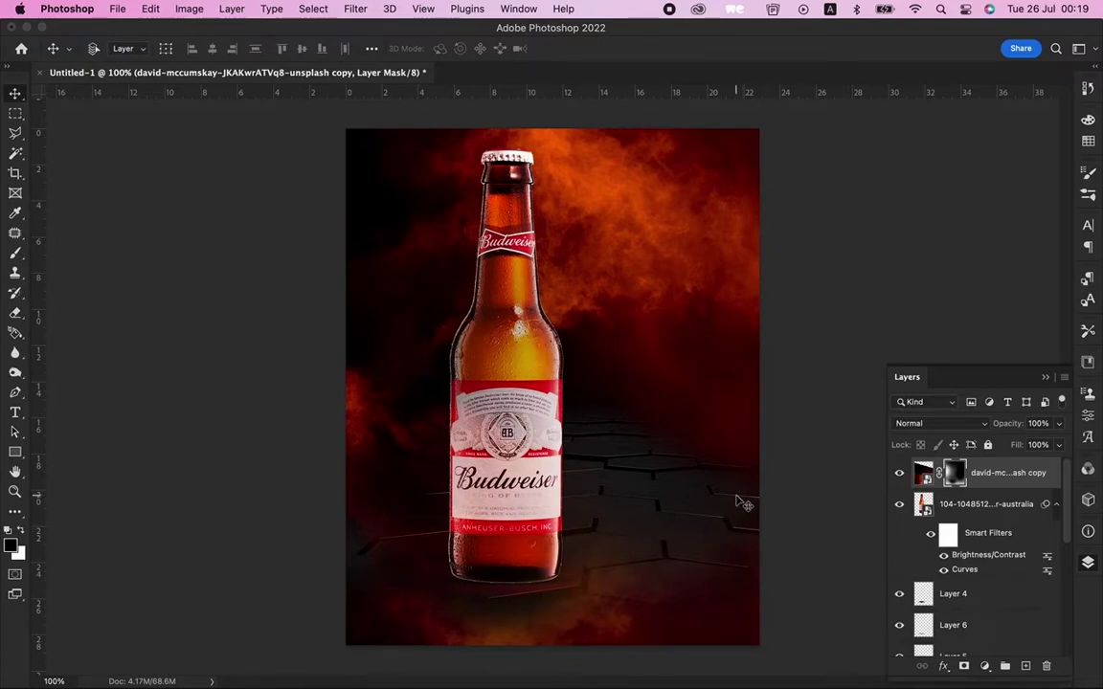
- Paint red smoke back into the dark lower-right area with a smaller white brush
{"action": "key", "text": "b"}
{"action": "key", "text": "x"}
{"action": "key", "text": "bracketleft"}
{"action": "key", "text": "bracketleft"}
{"action": "left_click", "coordinate": [730, 507]}
{"action": "left_click_drag", "start_coordinate": [729, 507], "coordinate": [654, 400]}
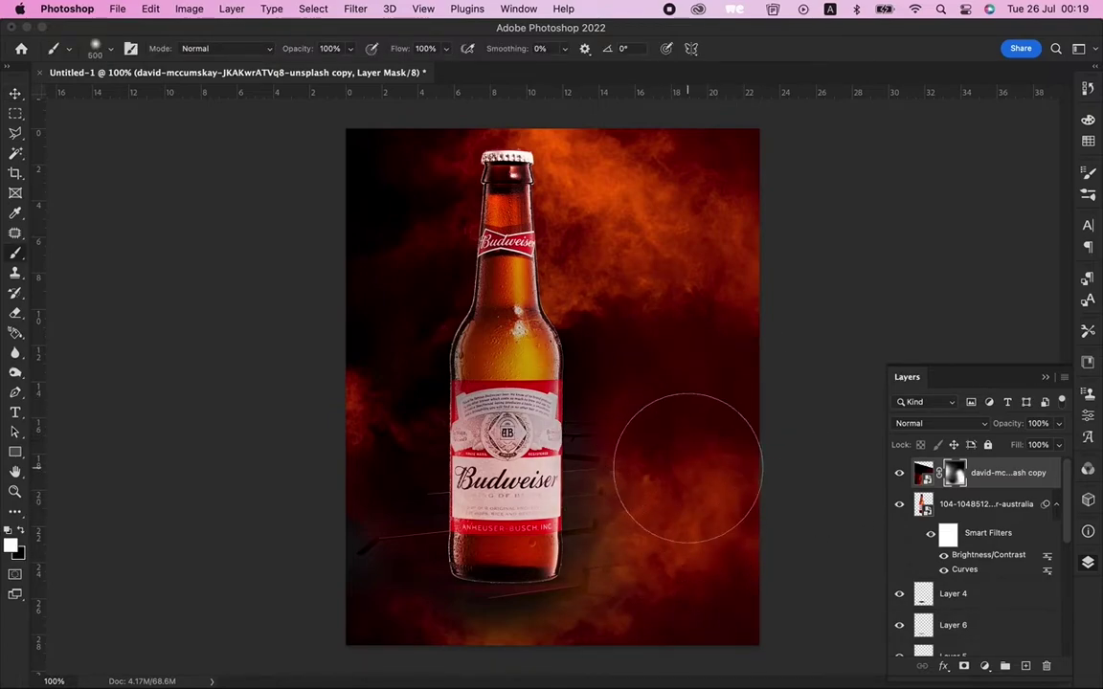
{"action": "key", "text": "v"}
{"action": "key", "text": "ctrl+minus"}
{"action": "key", "text": "ctrl+minus"}
{"action": "key", "text": "ctrl+minus"}
{"action": "key", "text": "ctrl+1"}
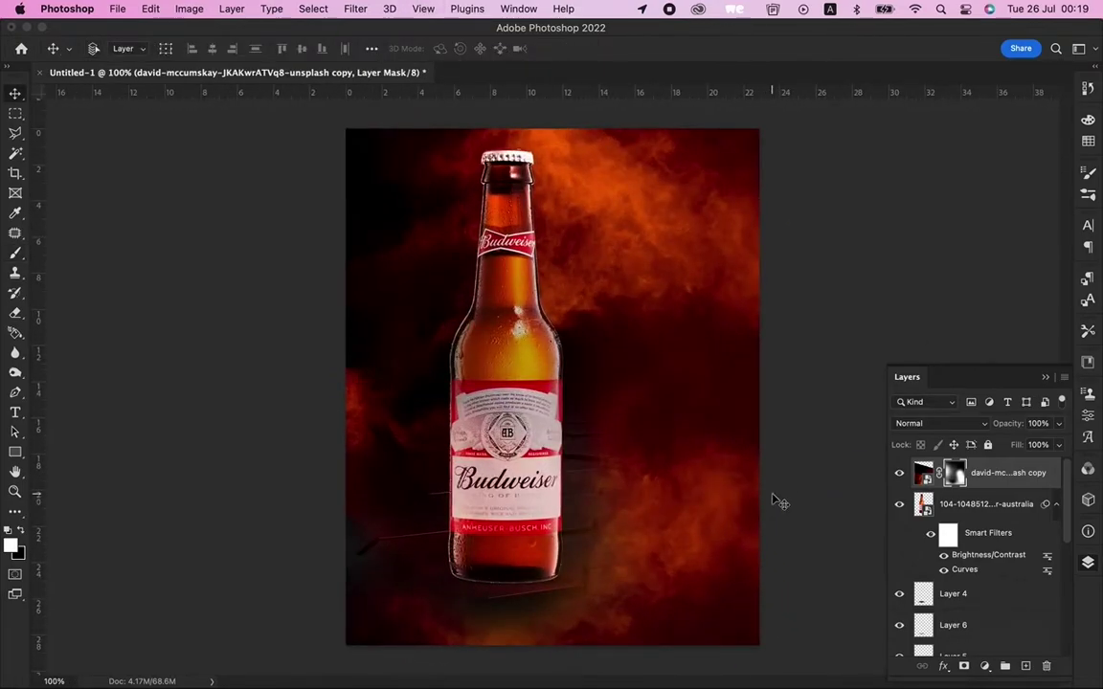
{"action": "right_click", "coordinate": [541, 362]}
- Add a red Inner Glow of about 111 px to the bottle layer
{"action": "left_click", "coordinate": [594, 369]}
{"action": "left_click", "coordinate": [986, 503]}
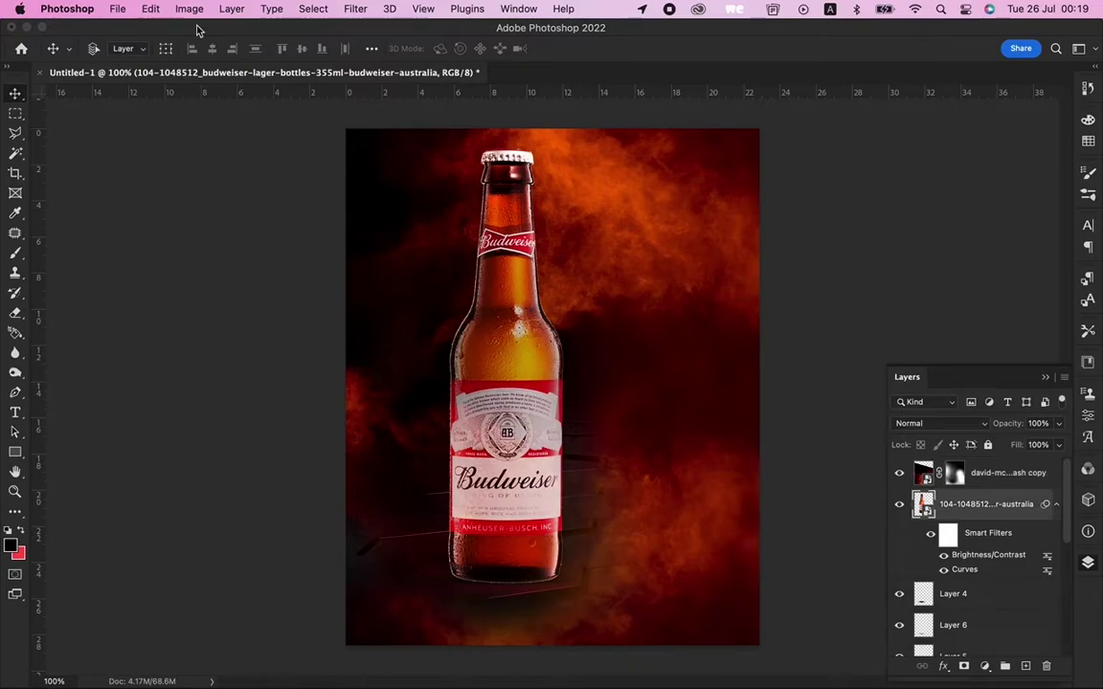
{"action": "left_click", "coordinate": [189, 8]}
{"action": "left_click", "coordinate": [943, 666]}
{"action": "left_click", "coordinate": [943, 667]}
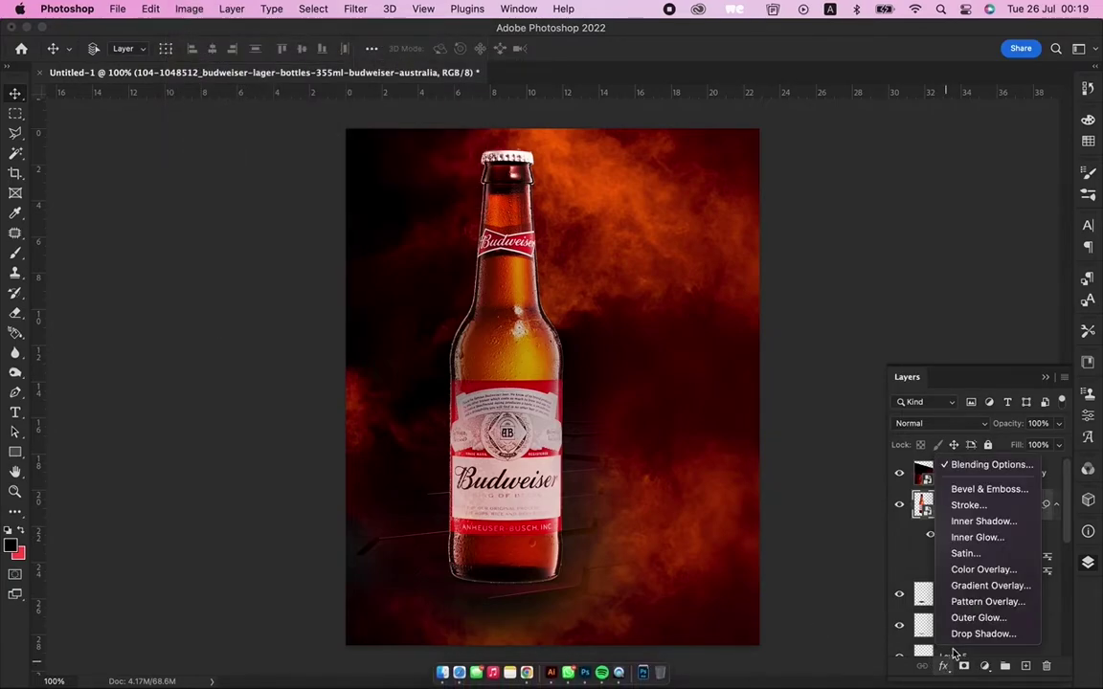
{"action": "left_click", "coordinate": [972, 538]}
{"action": "mouse_move", "coordinate": [586, 173]}
{"action": "left_mouse_down"}
{"action": "mouse_move", "coordinate": [1012, 239]}
{"action": "mouse_move", "coordinate": [847, 205]}
{"action": "left_mouse_up"}
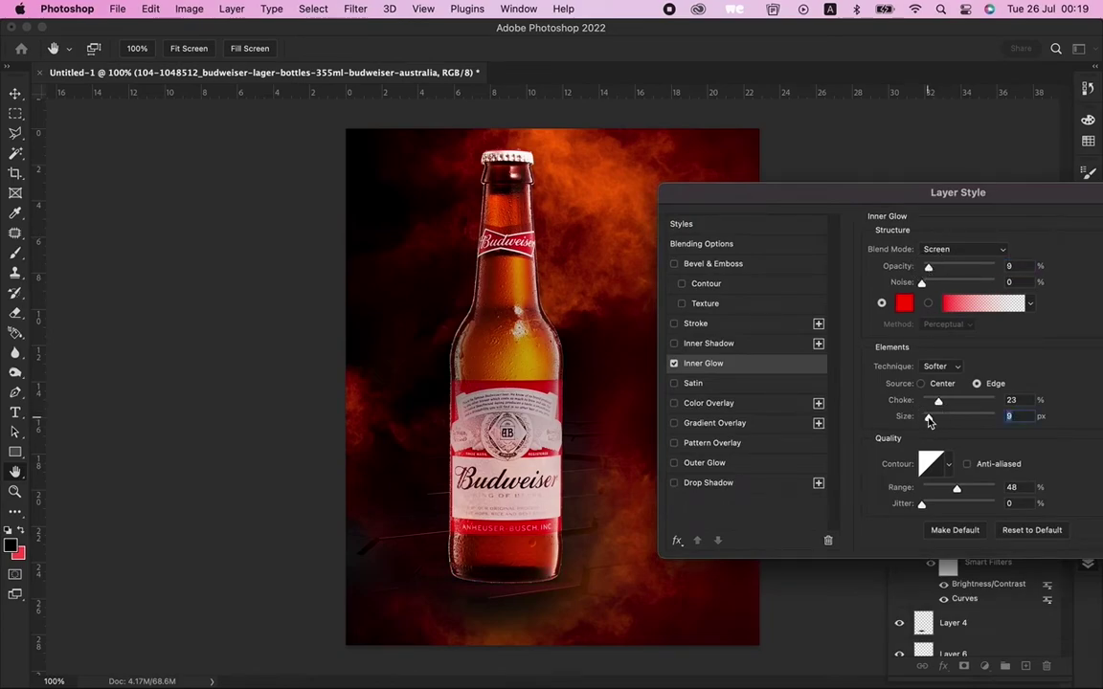
{"action": "mouse_move", "coordinate": [932, 420]}
{"action": "left_mouse_down"}
{"action": "mouse_move", "coordinate": [958, 421]}
{"action": "mouse_move", "coordinate": [950, 403]}
{"action": "left_mouse_up"}
- Add a cone-contour Outer Glow (Lighten, 14% opacity, 54 px) to the bottle
{"action": "left_click", "coordinate": [674, 462]}
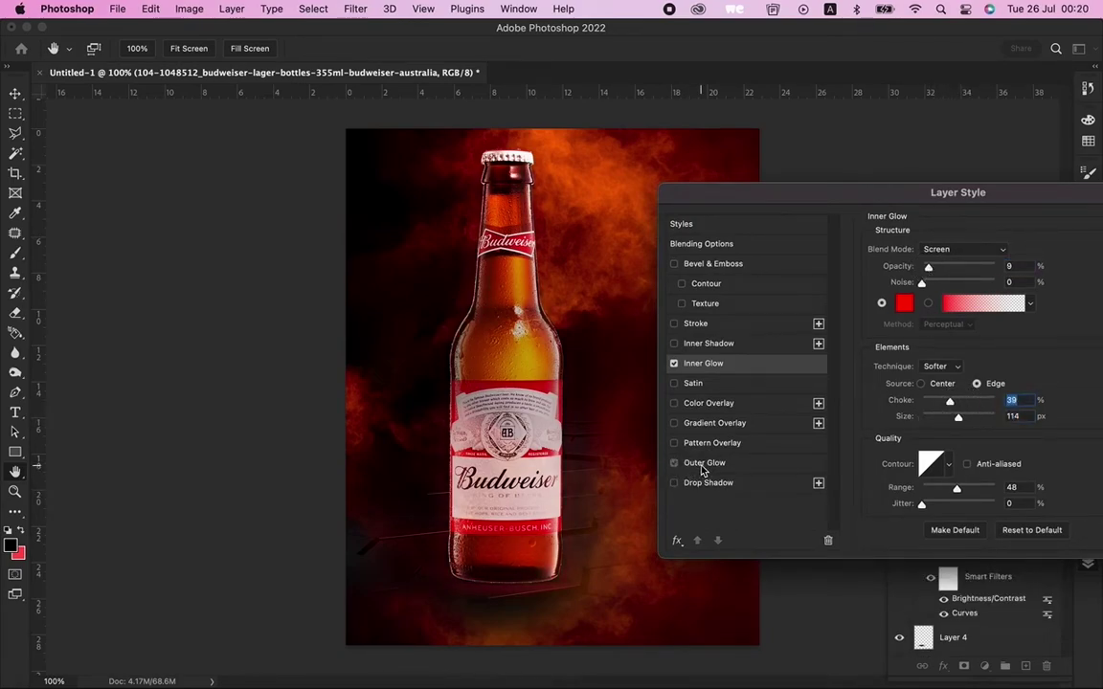
{"action": "left_click", "coordinate": [704, 462]}
{"action": "left_click", "coordinate": [946, 447]}
{"action": "left_click", "coordinate": [907, 483]}
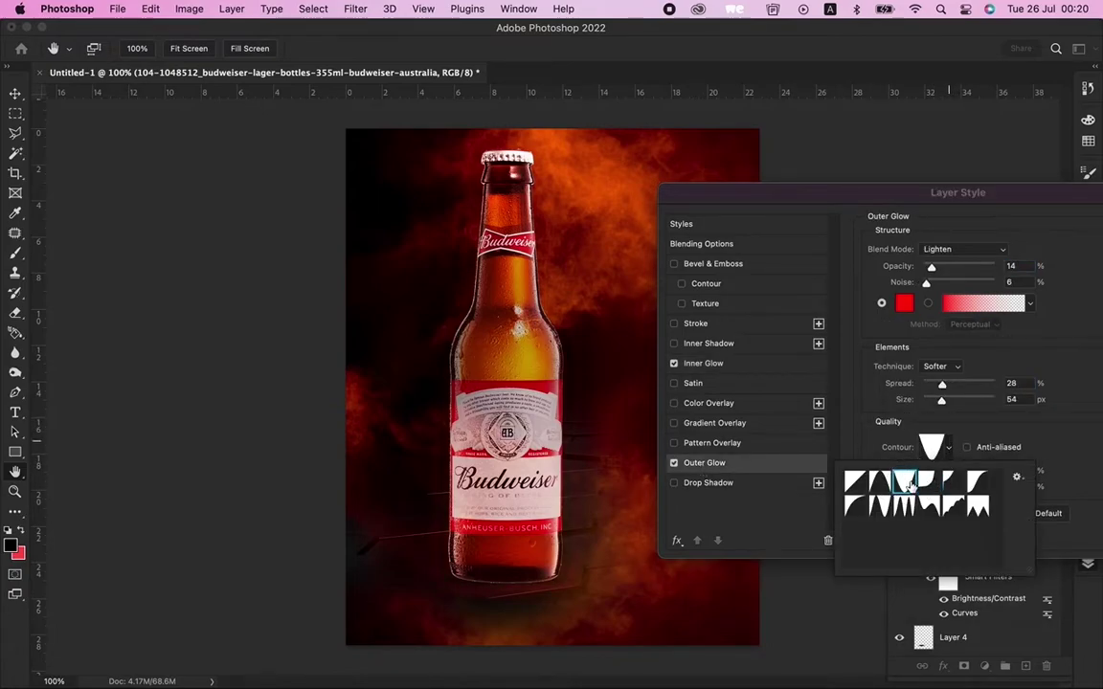
{"action": "left_click", "coordinate": [884, 486]}
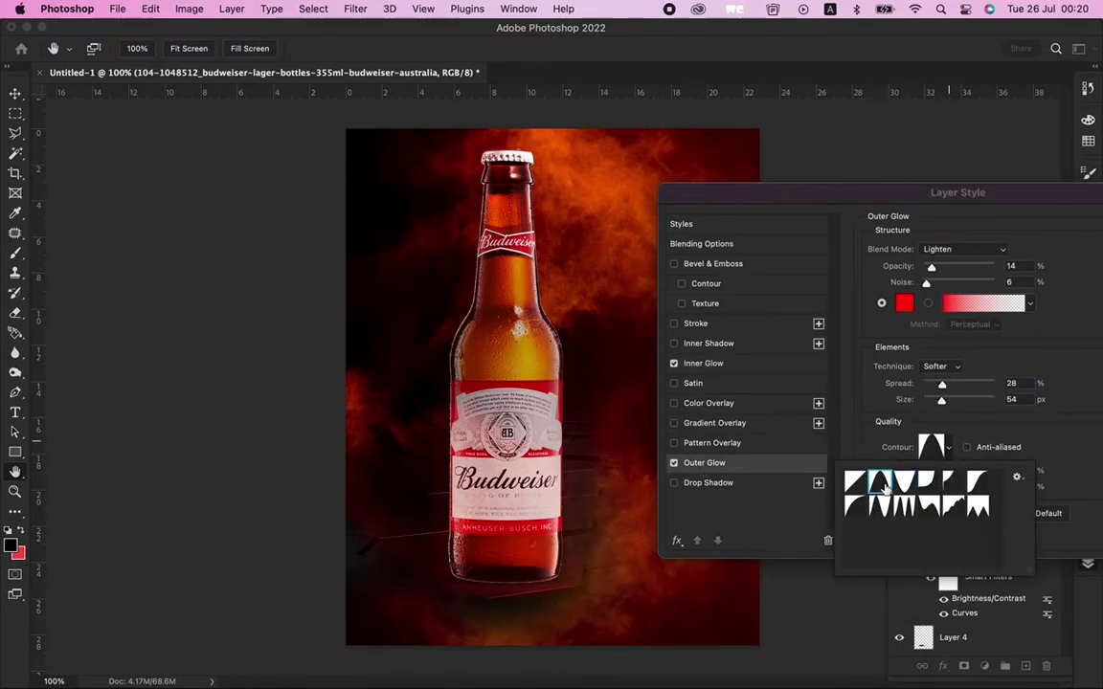
{"action": "left_click_drag", "start_coordinate": [1058, 195], "coordinate": [581, 234]}
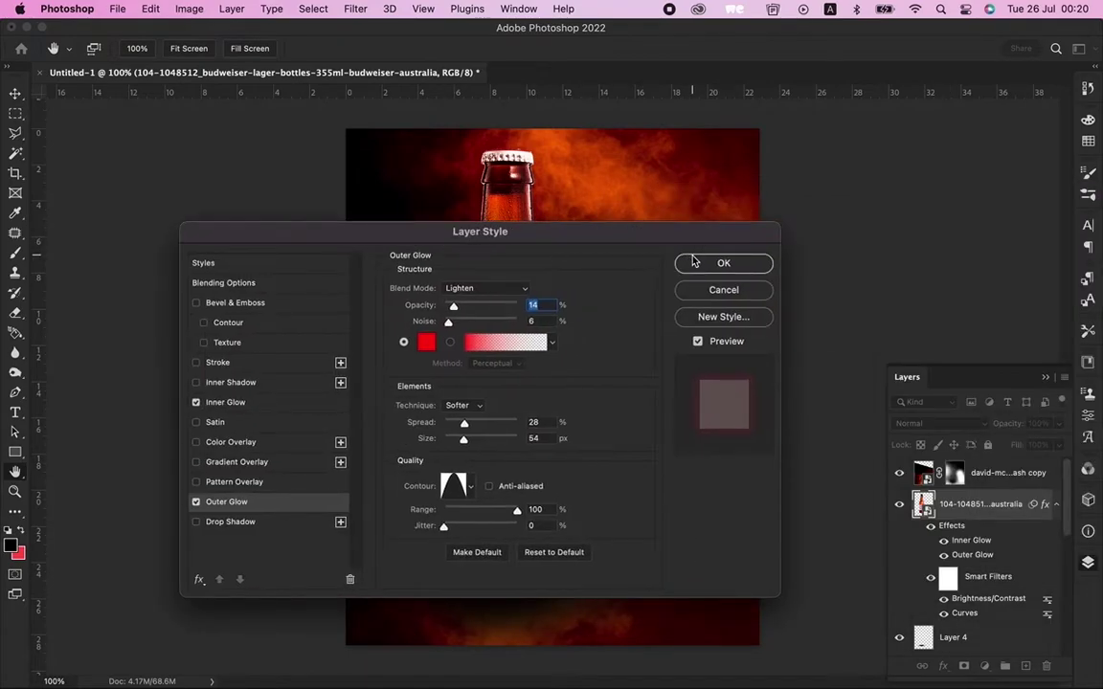
{"action": "left_click", "coordinate": [694, 262]}
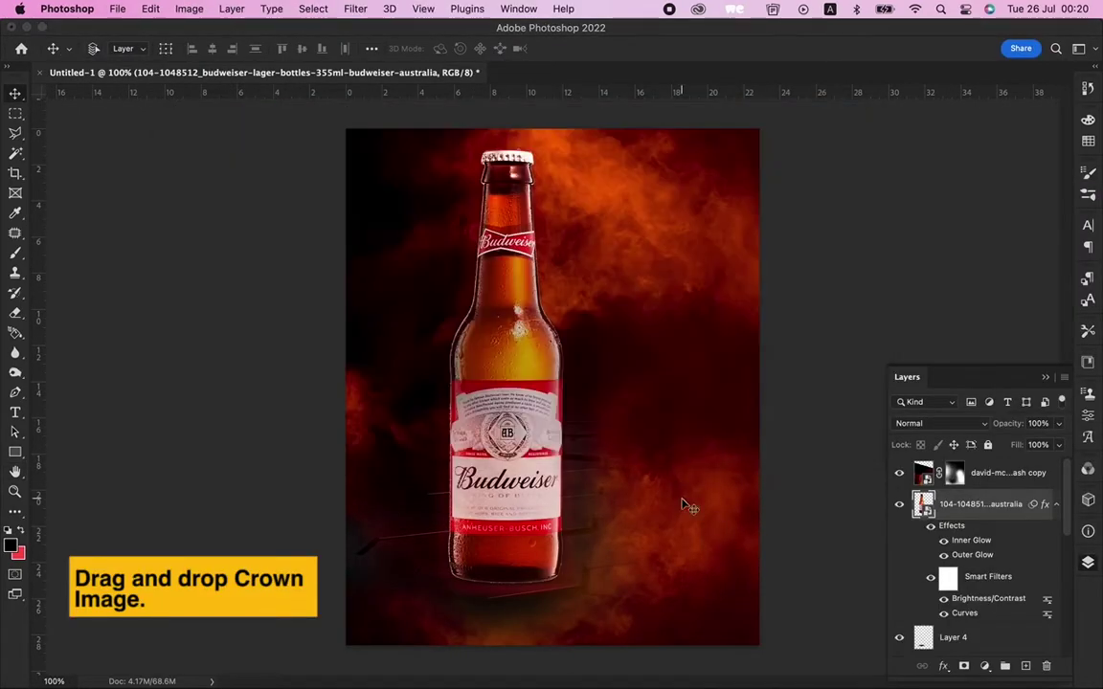
- Place the crown photo beside the bottle's neck, with its layer below the bottle
{"action": "left_click_drag", "start_coordinate": [684, 506], "coordinate": [682, 497]}
{"action": "key", "text": "Return"}
{"action": "left_click_drag", "start_coordinate": [689, 498], "coordinate": [657, 350]}
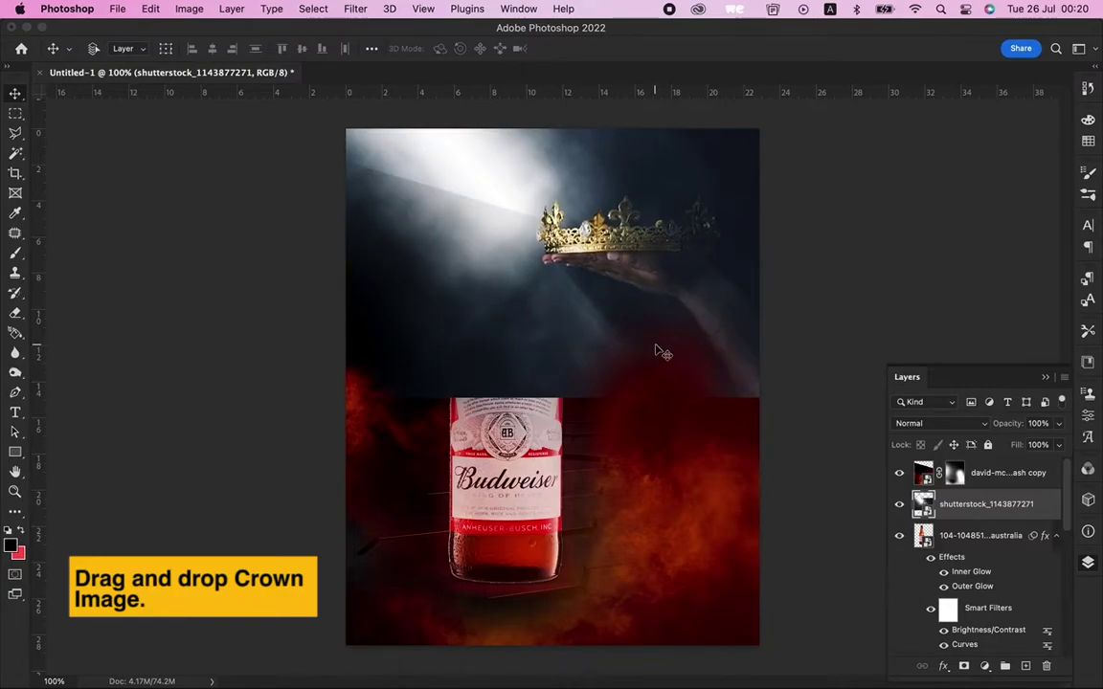
{"action": "key", "text": "ctrl+shift+bracketleft"}
{"action": "mouse_move", "coordinate": [658, 345]}
{"action": "left_mouse_down"}
{"action": "mouse_move", "coordinate": [671, 327]}
{"action": "mouse_move", "coordinate": [660, 316]}
{"action": "left_mouse_up"}
- Mask the crown layer with a soft brush, hiding the bluish backdrop around the crown
{"action": "left_click", "coordinate": [965, 665]}
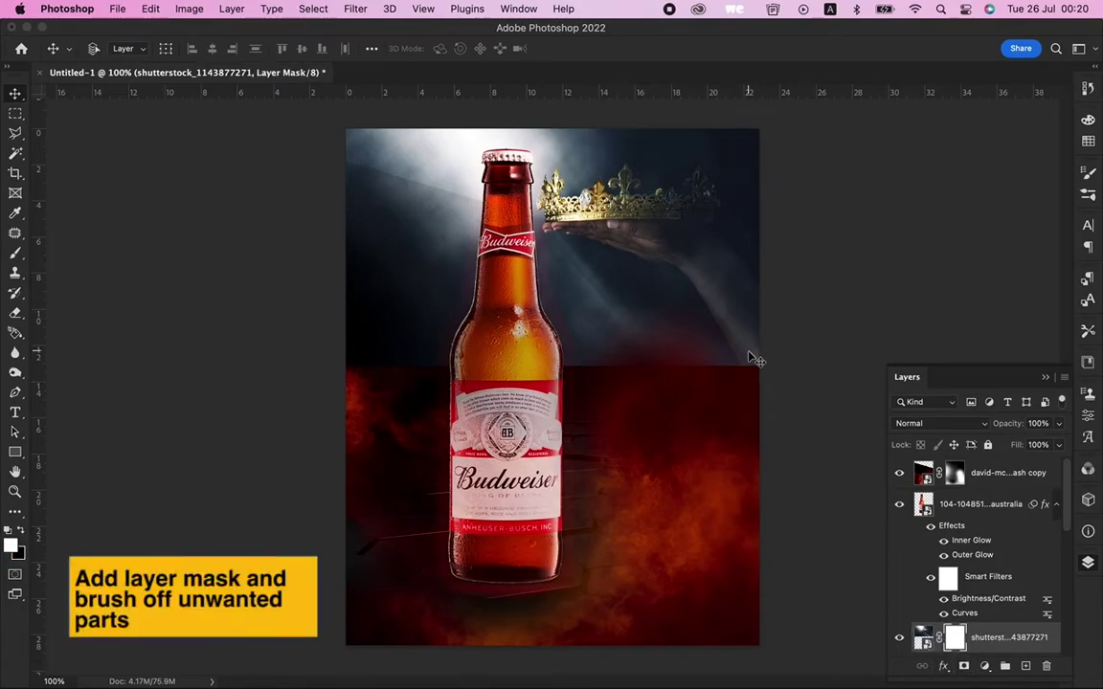
{"action": "key", "text": "b"}
{"action": "mouse_move", "coordinate": [625, 426]}
{"action": "left_mouse_down"}
{"action": "mouse_move", "coordinate": [405, 405]}
{"action": "mouse_move", "coordinate": [660, 375]}
{"action": "mouse_move", "coordinate": [393, 185]}
{"action": "mouse_move", "coordinate": [413, 206]}
{"action": "mouse_move", "coordinate": [418, 160]}
{"action": "mouse_move", "coordinate": [382, 246]}
{"action": "left_mouse_up"}
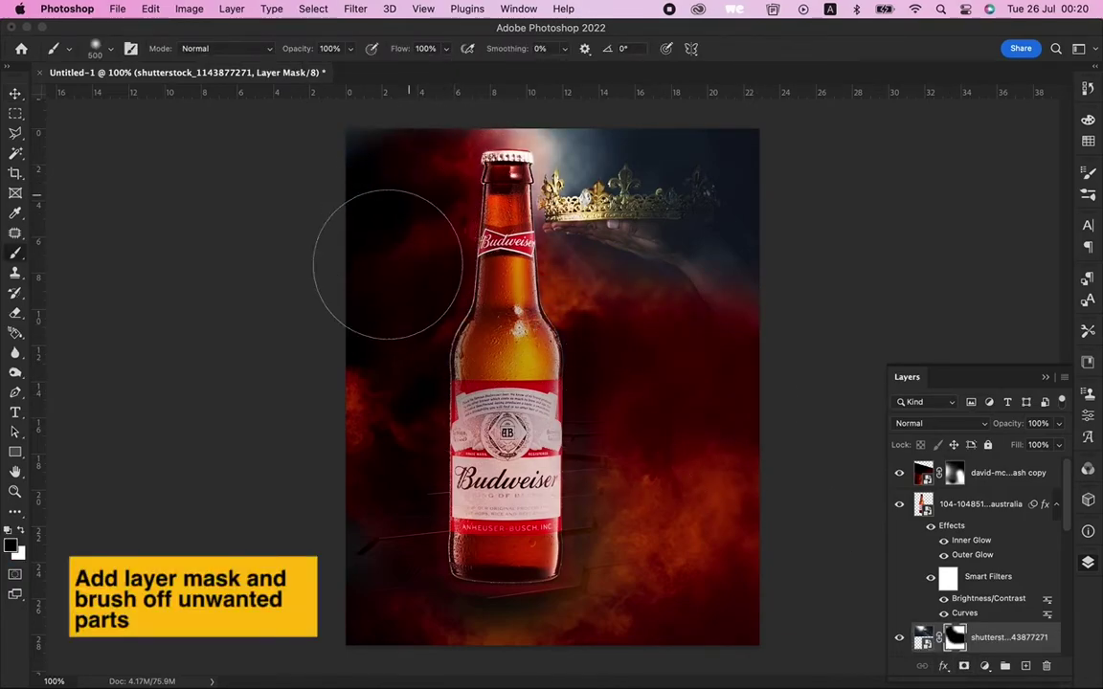
{"action": "mouse_move", "coordinate": [780, 252]}
{"action": "left_mouse_down"}
{"action": "mouse_move", "coordinate": [670, 144]}
{"action": "mouse_move", "coordinate": [536, 134]}
{"action": "left_mouse_up"}
{"action": "key", "text": "bracketleft"}
{"action": "key", "text": "bracketleft"}
{"action": "key", "text": "bracketleft"}
{"action": "key", "text": "bracketleft"}
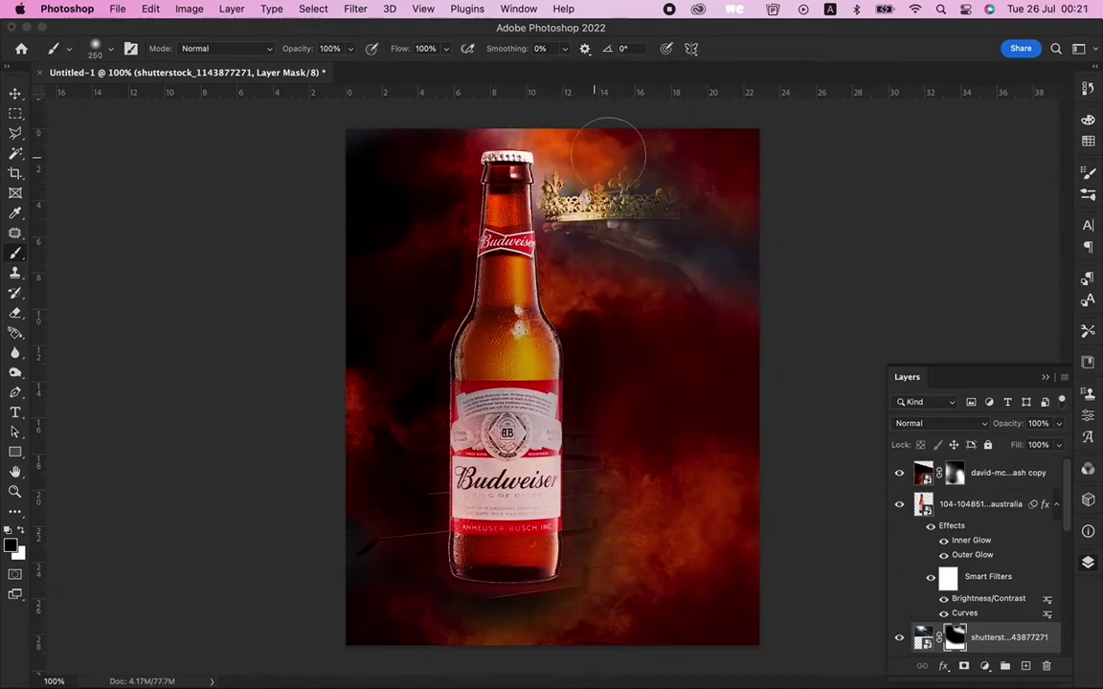
{"action": "key", "text": "x"}
{"action": "key", "text": "bracketleft"}
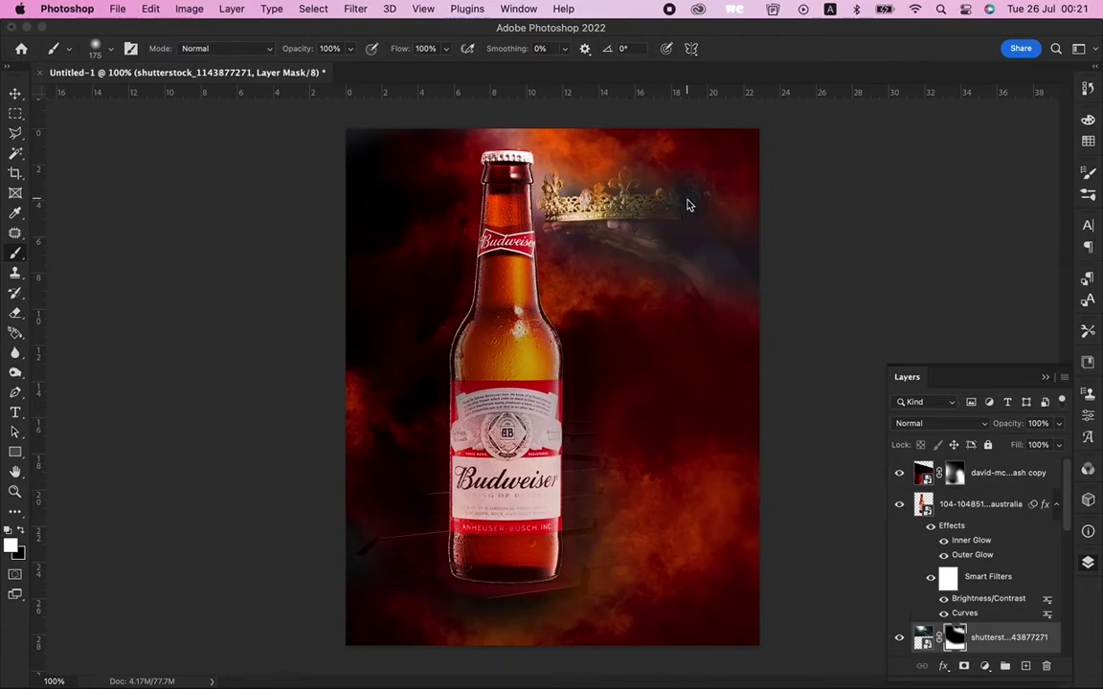
{"action": "mouse_move", "coordinate": [689, 209]}
{"action": "left_mouse_down"}
{"action": "mouse_move", "coordinate": [685, 197]}
{"action": "mouse_move", "coordinate": [694, 229]}
{"action": "mouse_move", "coordinate": [708, 197]}
{"action": "mouse_move", "coordinate": [703, 239]}
{"action": "mouse_move", "coordinate": [632, 206]}
{"action": "mouse_move", "coordinate": [702, 202]}
{"action": "mouse_move", "coordinate": [708, 239]}
{"action": "mouse_move", "coordinate": [740, 275]}
{"action": "mouse_move", "coordinate": [758, 249]}
{"action": "left_mouse_up"}
{"action": "key", "text": "bracketright"}
{"action": "key", "text": "bracketright"}
{"action": "key", "text": "bracketright"}
{"action": "key", "text": "bracketright"}
{"action": "key", "text": "bracketright"}
{"action": "key", "text": "bracketright"}
{"action": "key", "text": "x"}
{"action": "left_click_drag", "start_coordinate": [737, 225], "coordinate": [763, 180]}
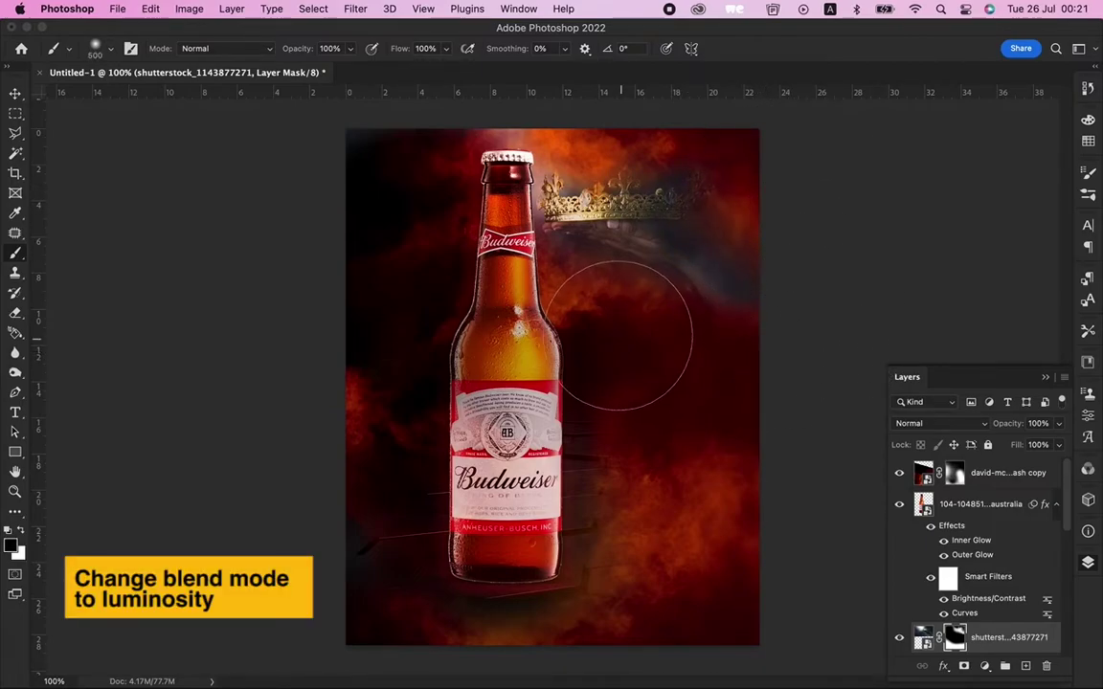
- Set the crown layer to Luminosity blending and target its image instead of its mask
{"action": "left_click", "coordinate": [912, 423]}
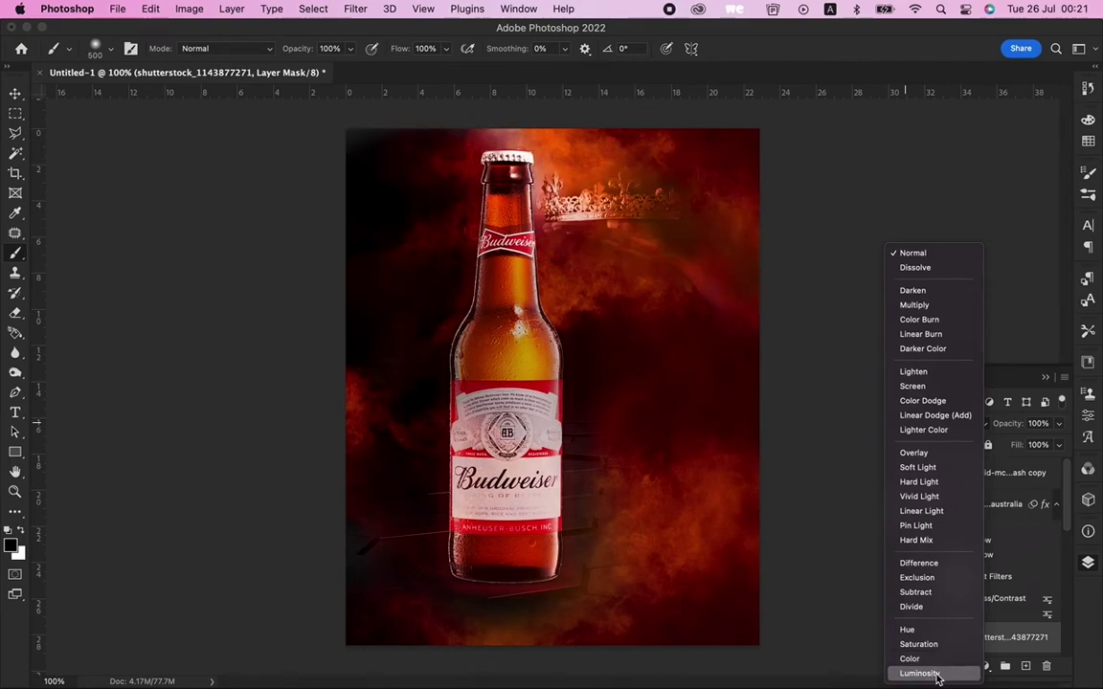
{"action": "left_click", "coordinate": [938, 675]}
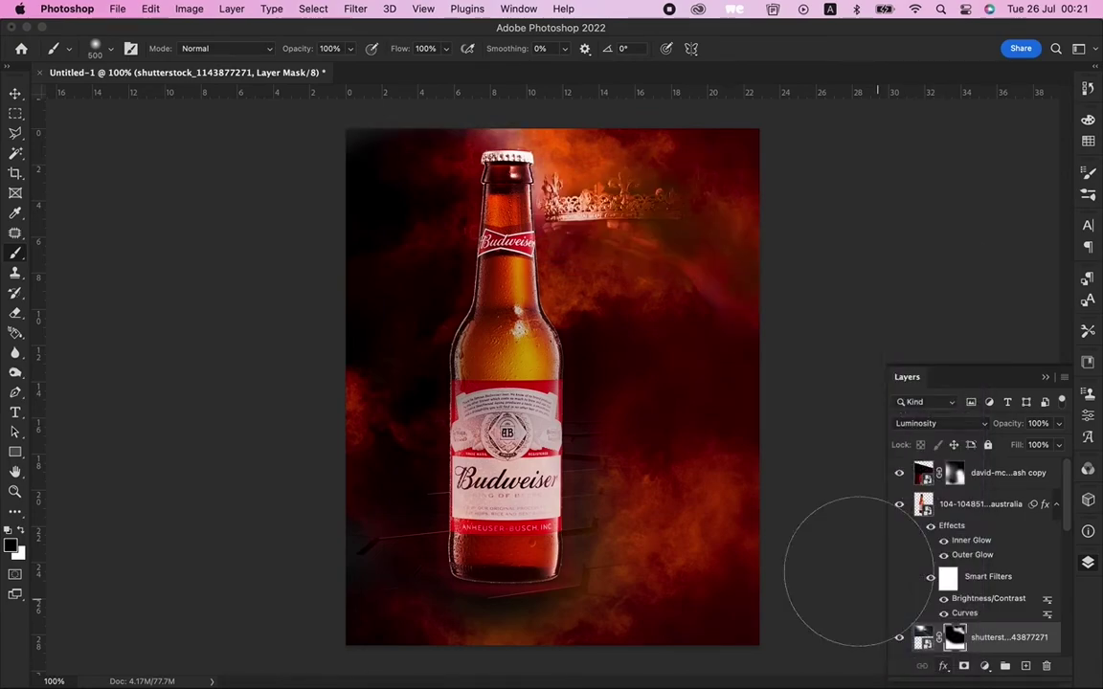
{"action": "key", "text": "v"}
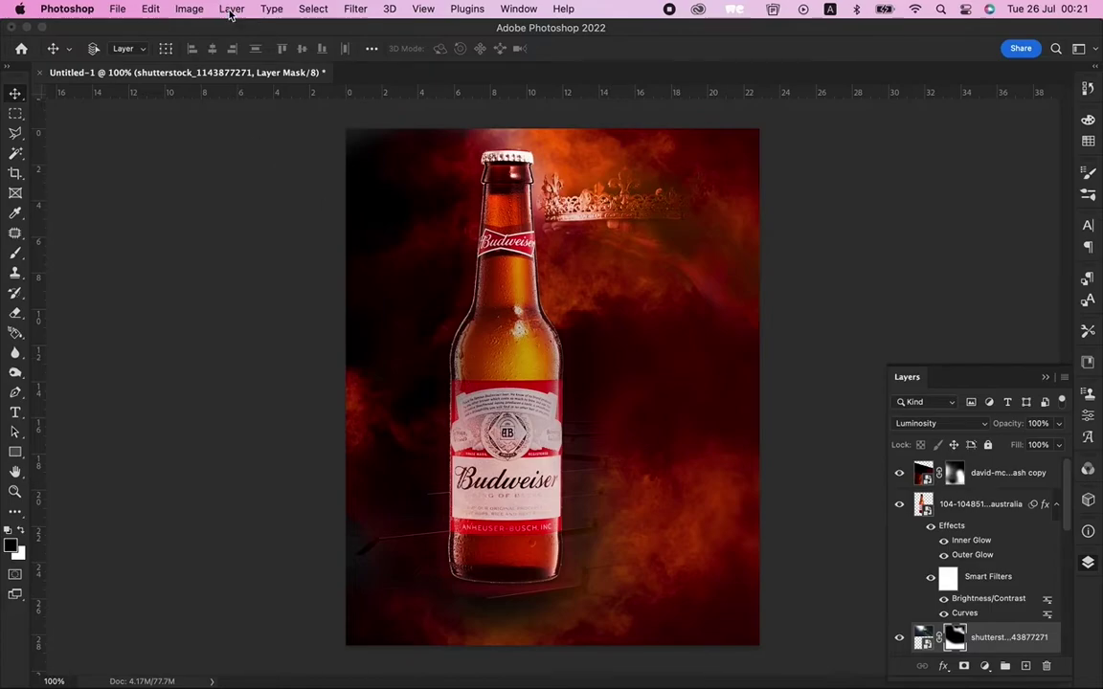
{"action": "left_click", "coordinate": [188, 10]}
{"action": "mouse_move", "coordinate": [210, 52]}
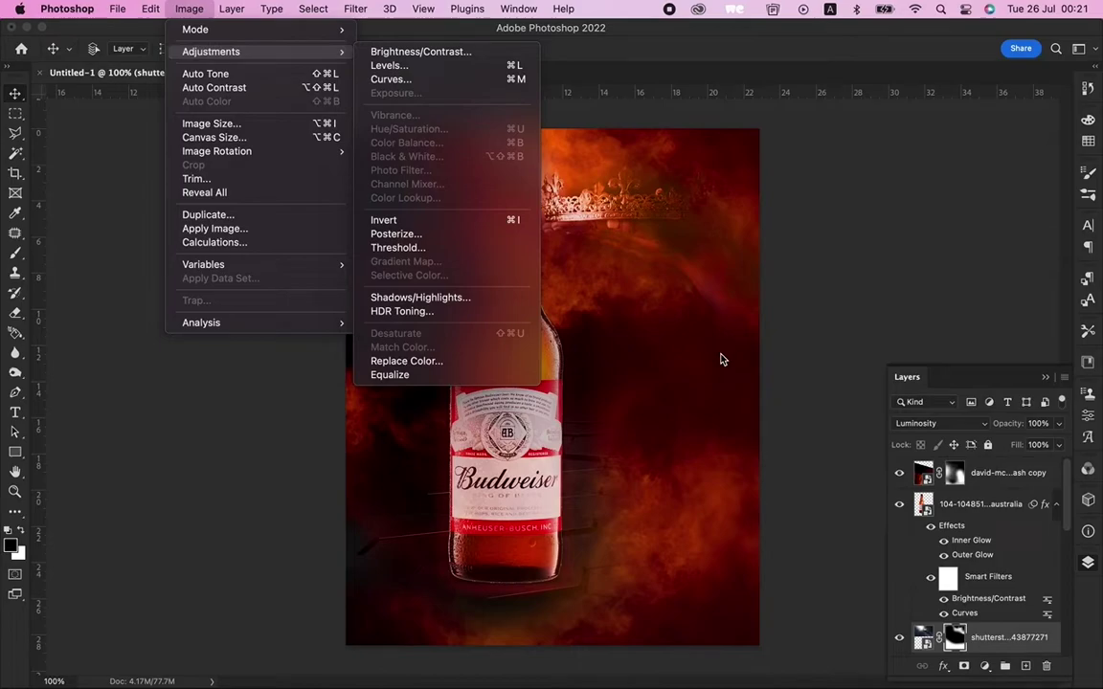
{"action": "left_click", "coordinate": [696, 413]}
{"action": "left_click", "coordinate": [922, 639]}
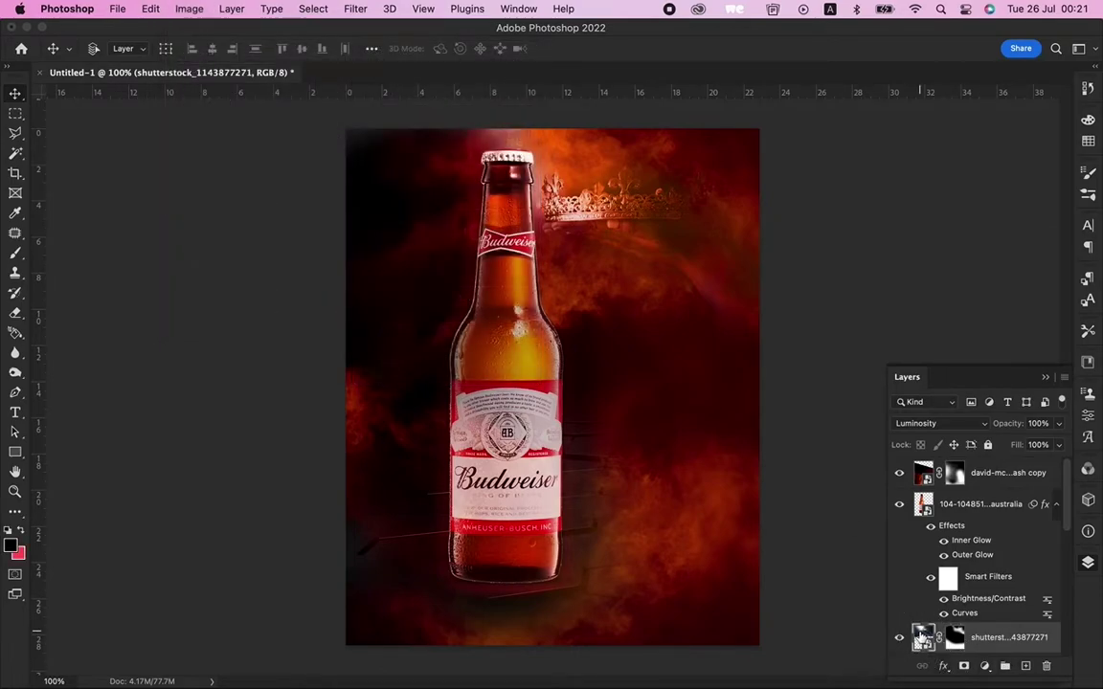
- Give the crown photo an S-shaped Curves adjustment with slightly lifted shadows
{"action": "left_click", "coordinate": [187, 8]}
{"action": "mouse_move", "coordinate": [211, 51]}
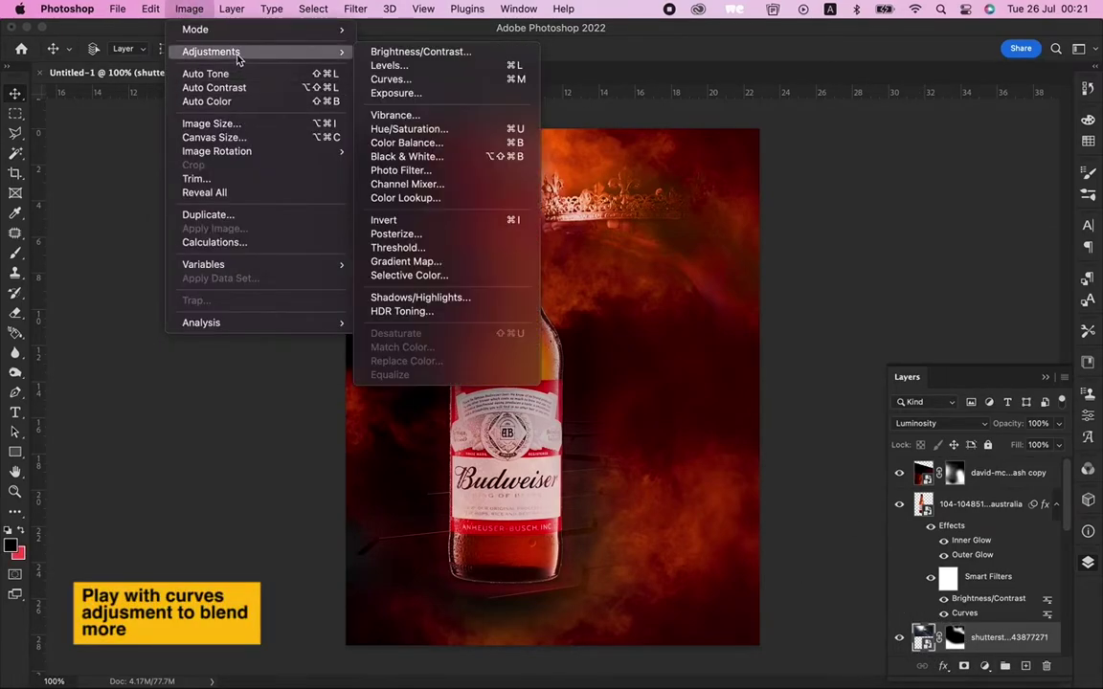
{"action": "left_click", "coordinate": [391, 78]}
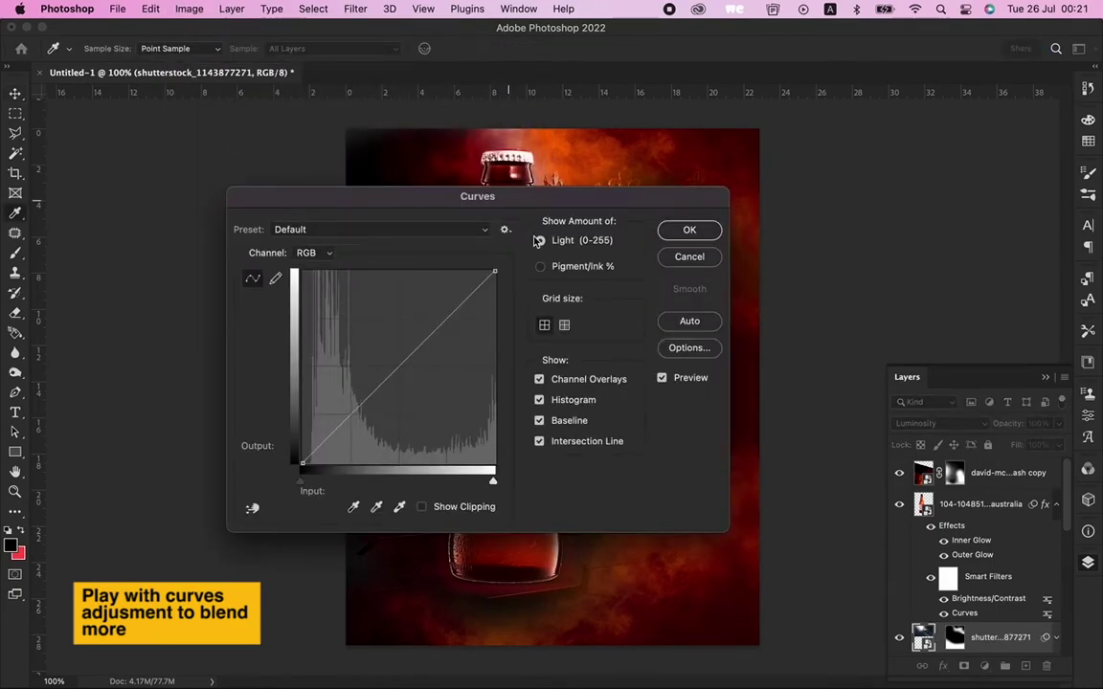
{"action": "left_click_drag", "start_coordinate": [444, 195], "coordinate": [981, 80]}
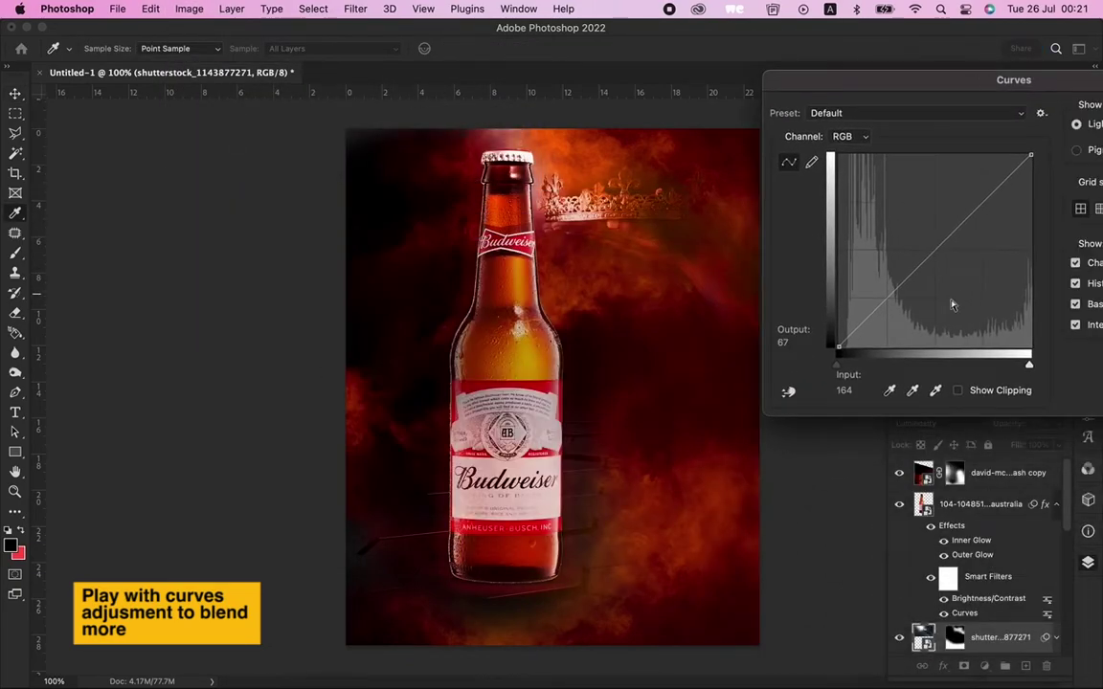
{"action": "left_click_drag", "start_coordinate": [880, 298], "coordinate": [896, 300]}
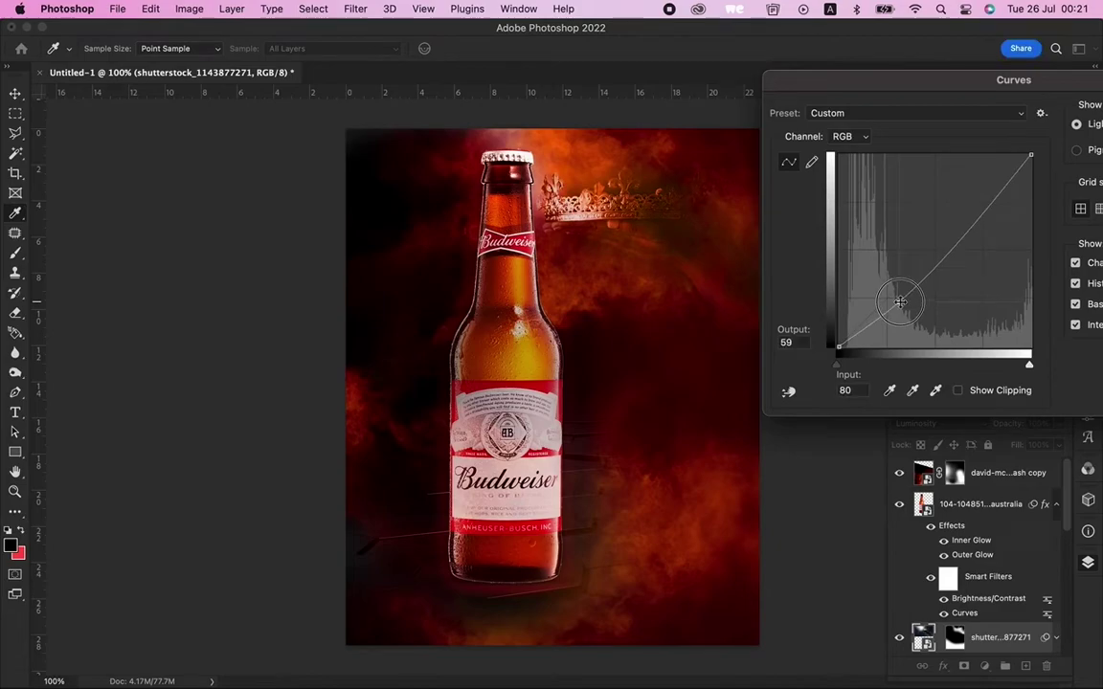
{"action": "left_click_drag", "start_coordinate": [896, 299], "coordinate": [898, 303]}
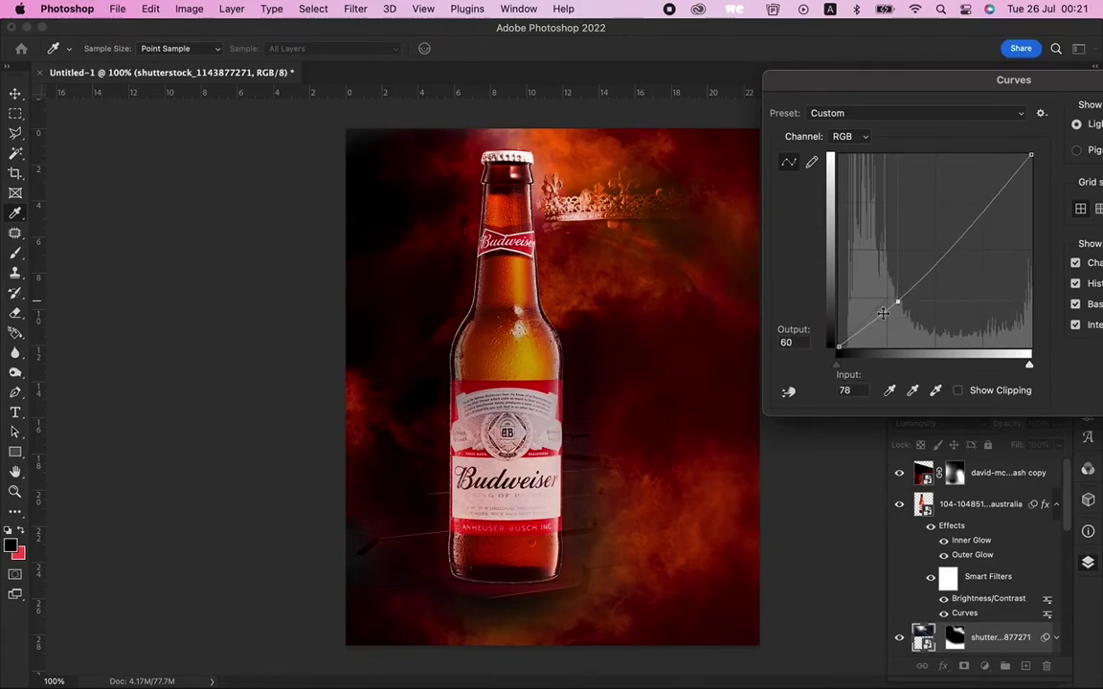
{"action": "mouse_move", "coordinate": [842, 348]}
{"action": "left_mouse_down"}
{"action": "mouse_move", "coordinate": [840, 333]}
{"action": "mouse_move", "coordinate": [851, 343]}
{"action": "left_mouse_up"}
{"action": "left_click_drag", "start_coordinate": [901, 303], "coordinate": [904, 295]}
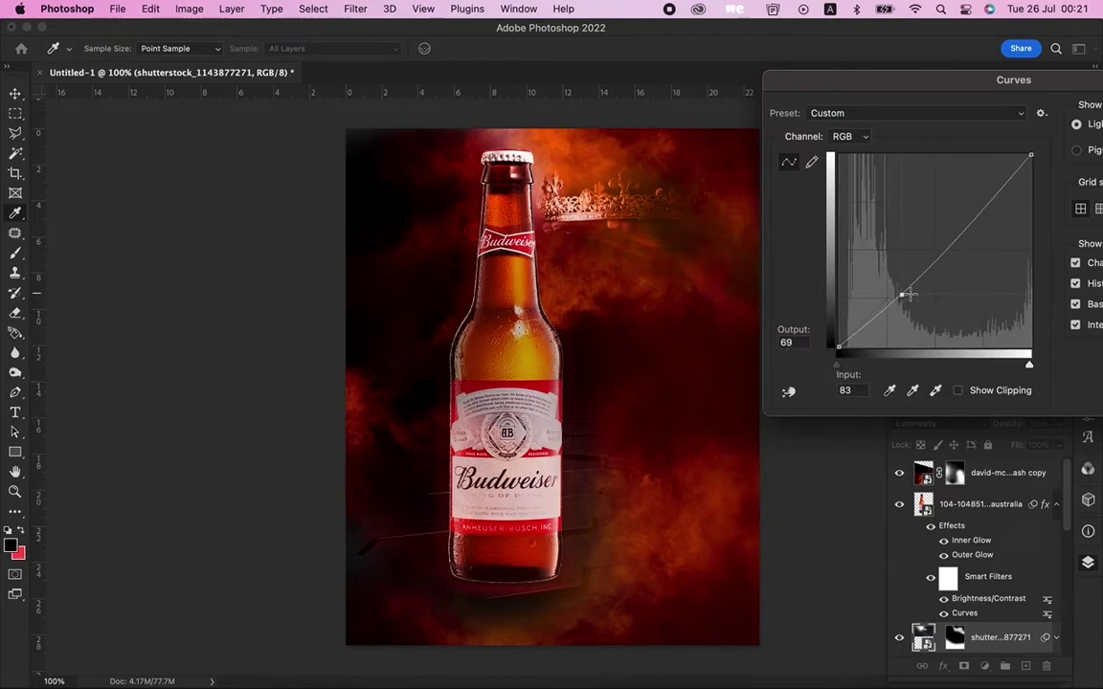
{"action": "left_click_drag", "start_coordinate": [960, 233], "coordinate": [951, 222]}
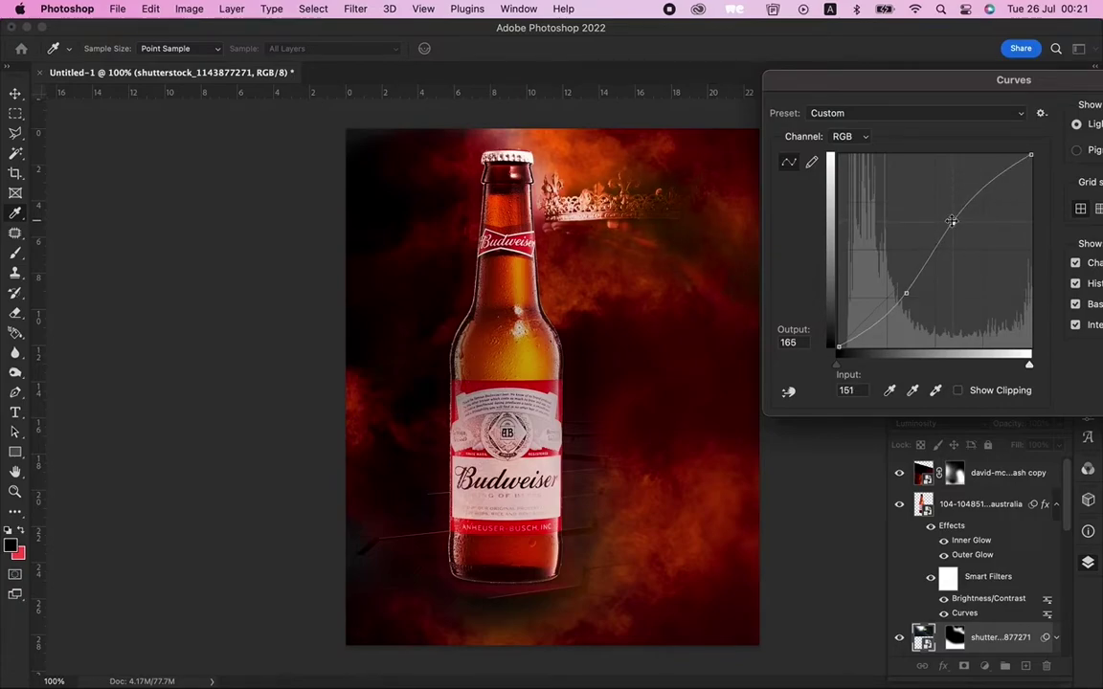
{"action": "key", "text": "Return"}
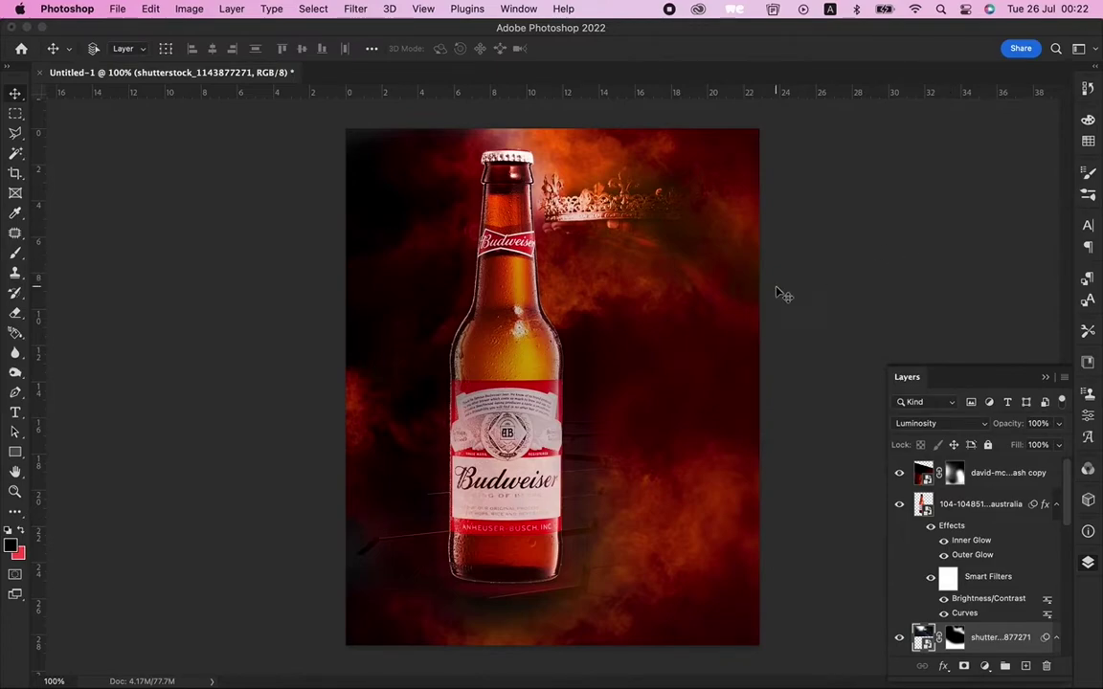
- Delete a stray placeholder text layer and select the top layer
{"action": "key", "text": "t"}
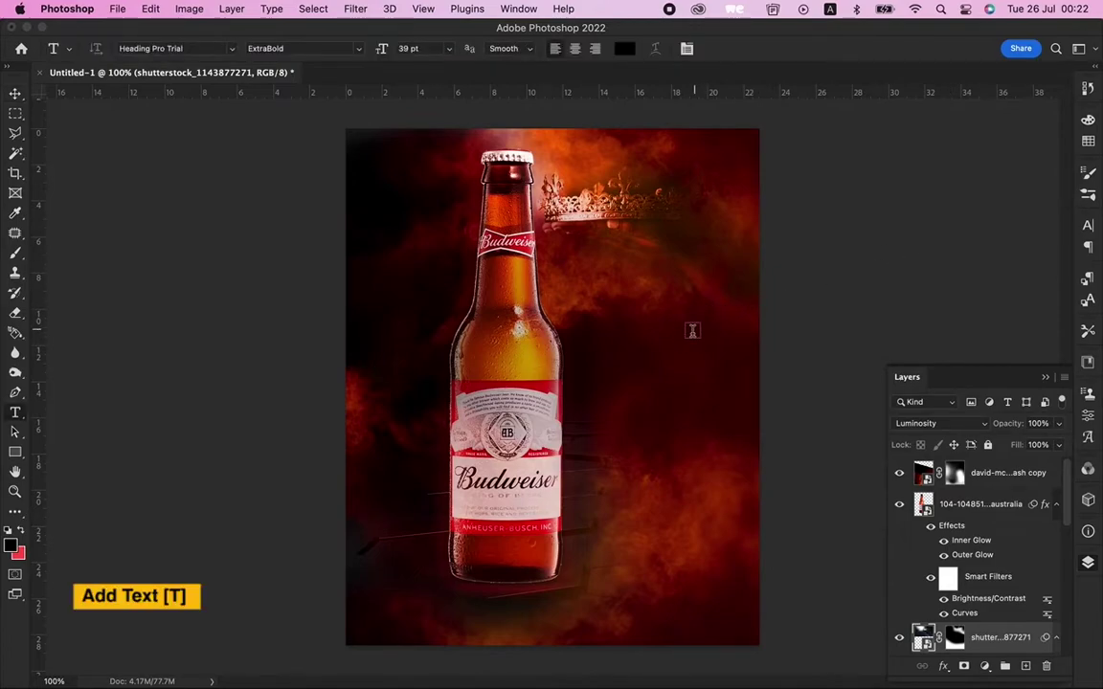
{"action": "left_click", "coordinate": [615, 371]}
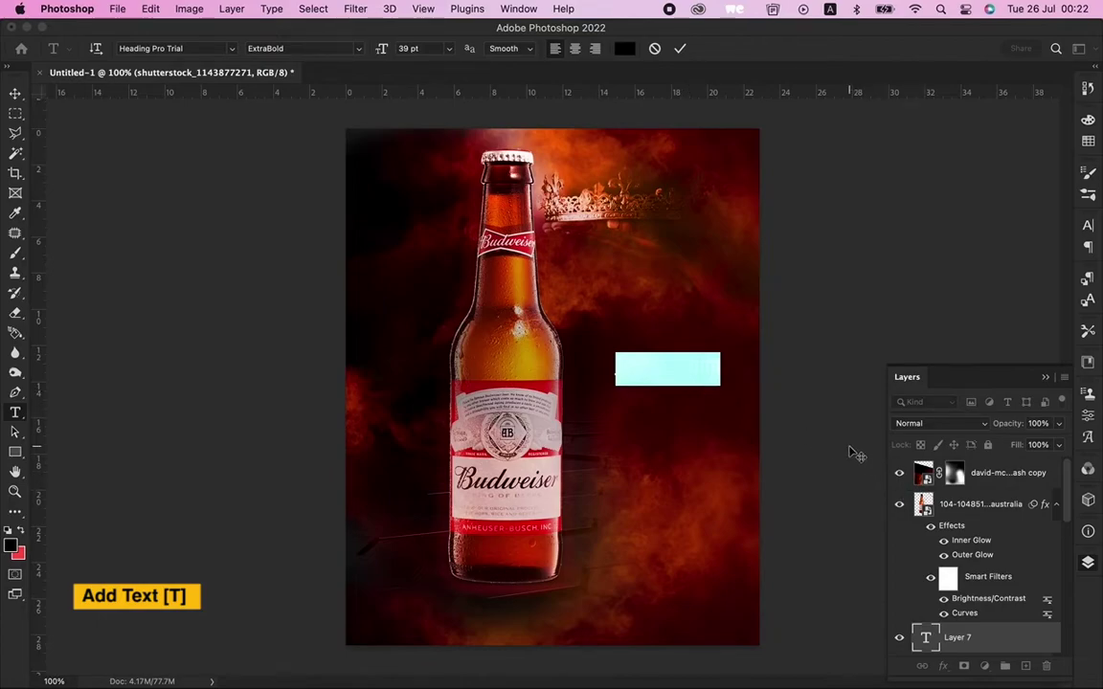
{"action": "left_click", "coordinate": [15, 94]}
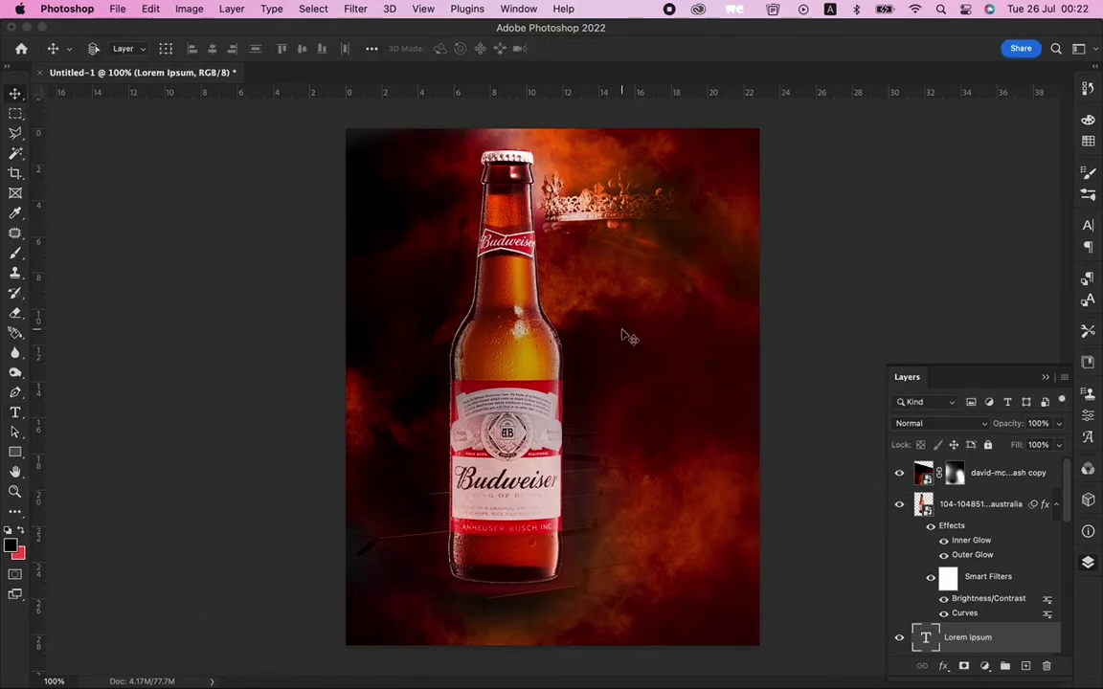
{"action": "key", "text": "Delete"}
{"action": "scroll", "coordinate": [987, 525], "scroll_direction": "up", "scroll_amount": 2}
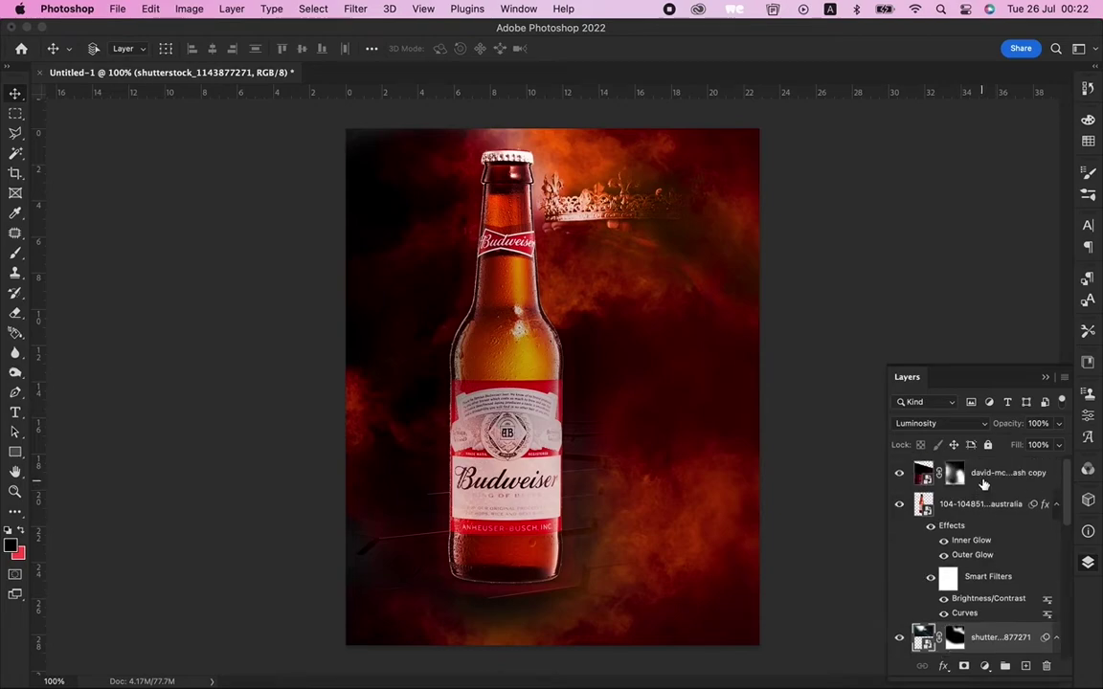
{"action": "left_click", "coordinate": [983, 483]}
- Type ALL HAIL THE KING on stacked lines right of the bottle, coloured white (#ffffff)
{"action": "key", "text": "t"}
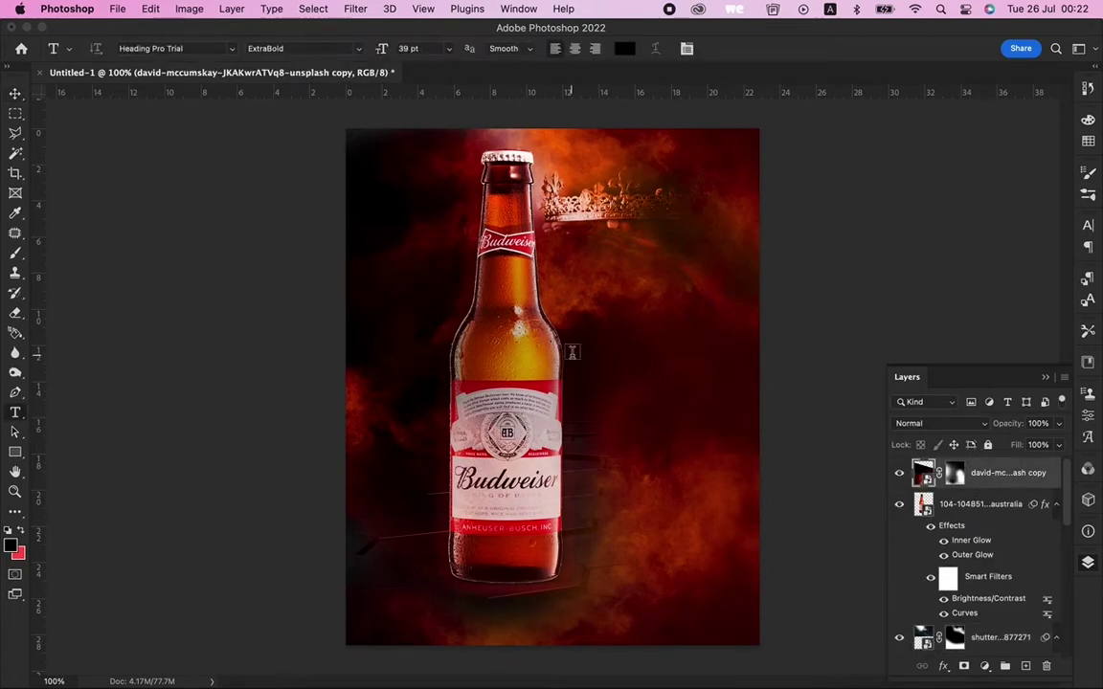
{"action": "left_click", "coordinate": [603, 374]}
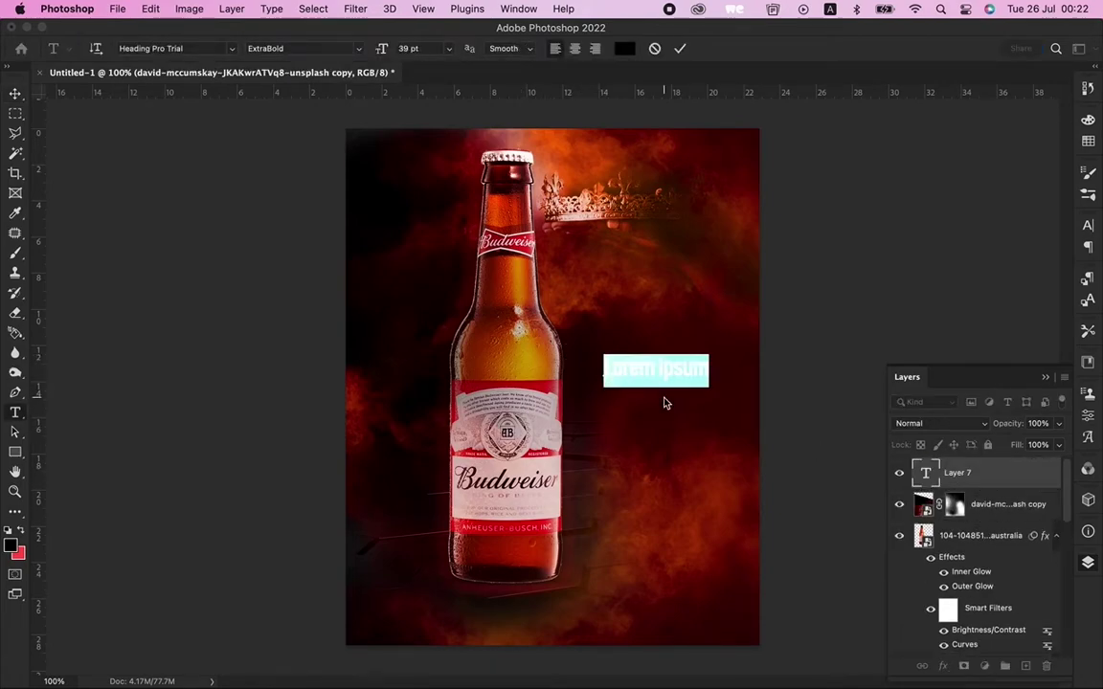
{"action": "key", "text": "BackSpace"}
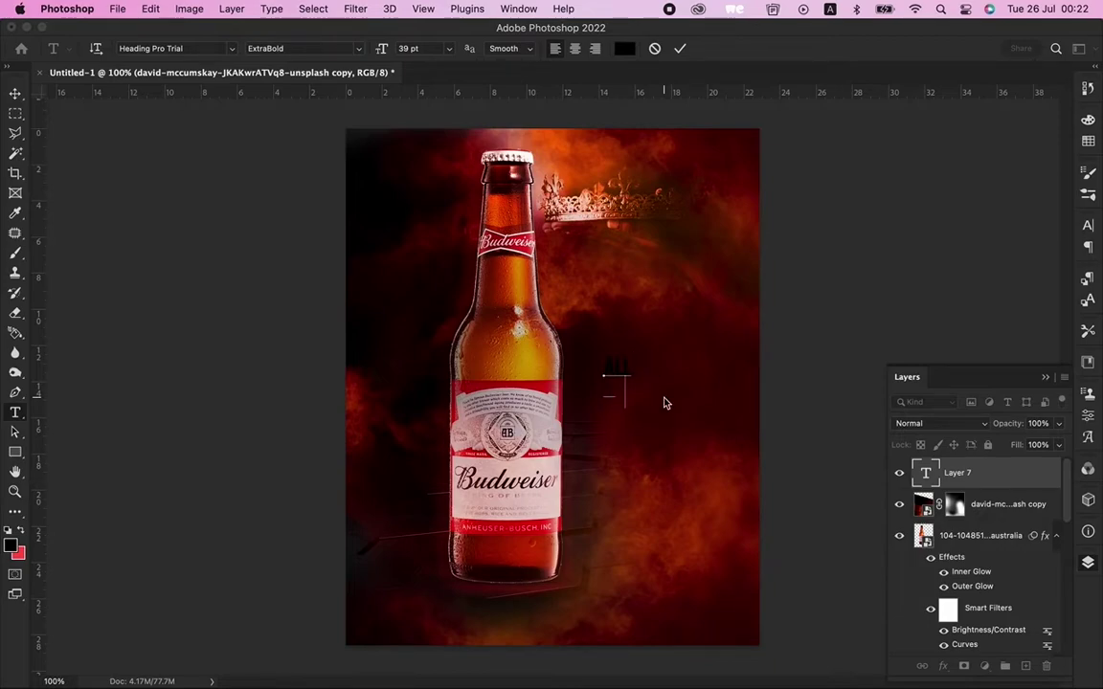
{"action": "type", "text": "HAIL THE KING"}
{"action": "key", "text": "Return"}
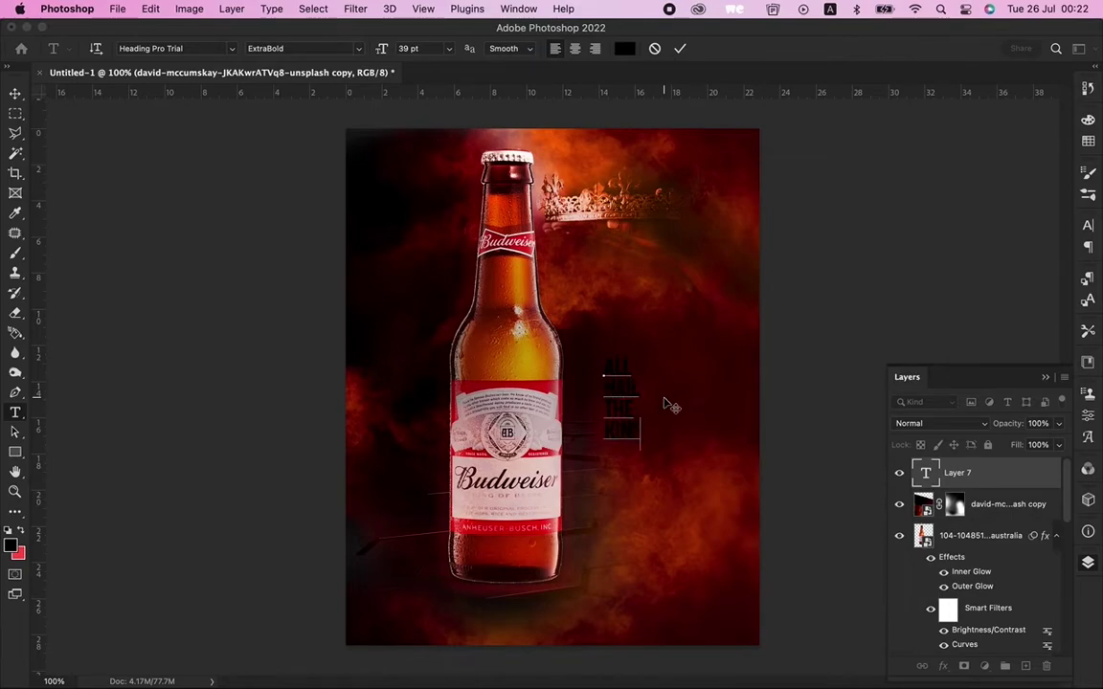
{"action": "key", "text": "ctrl+a"}
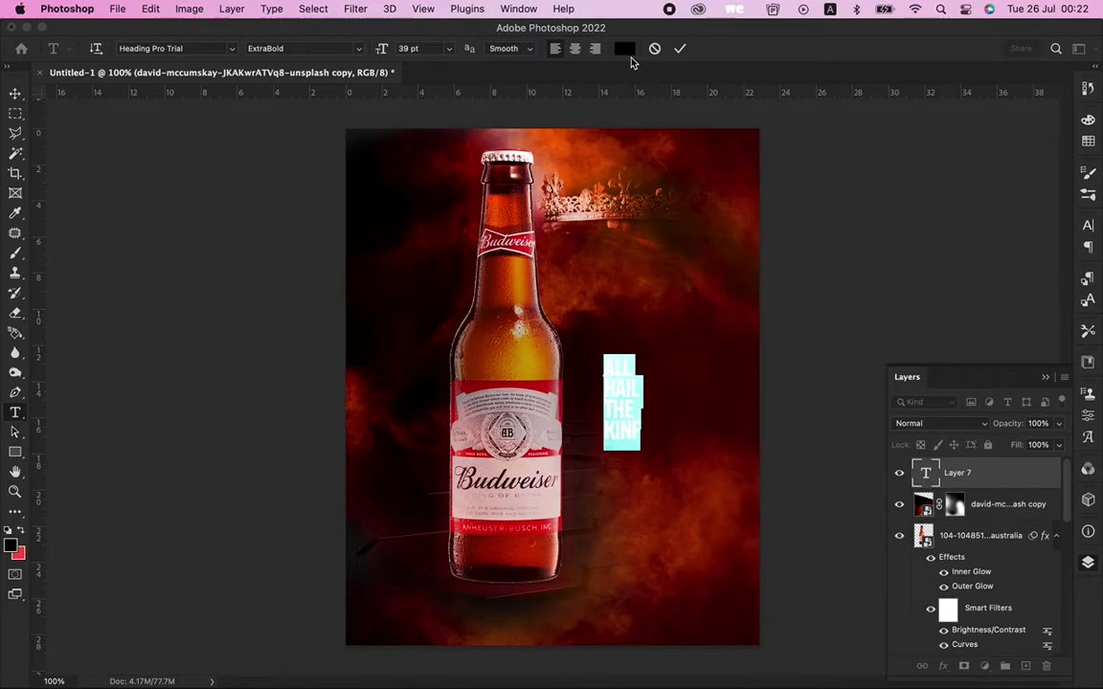
{"action": "left_click", "coordinate": [623, 48]}
{"action": "left_click_drag", "start_coordinate": [645, 467], "coordinate": [539, 452]}
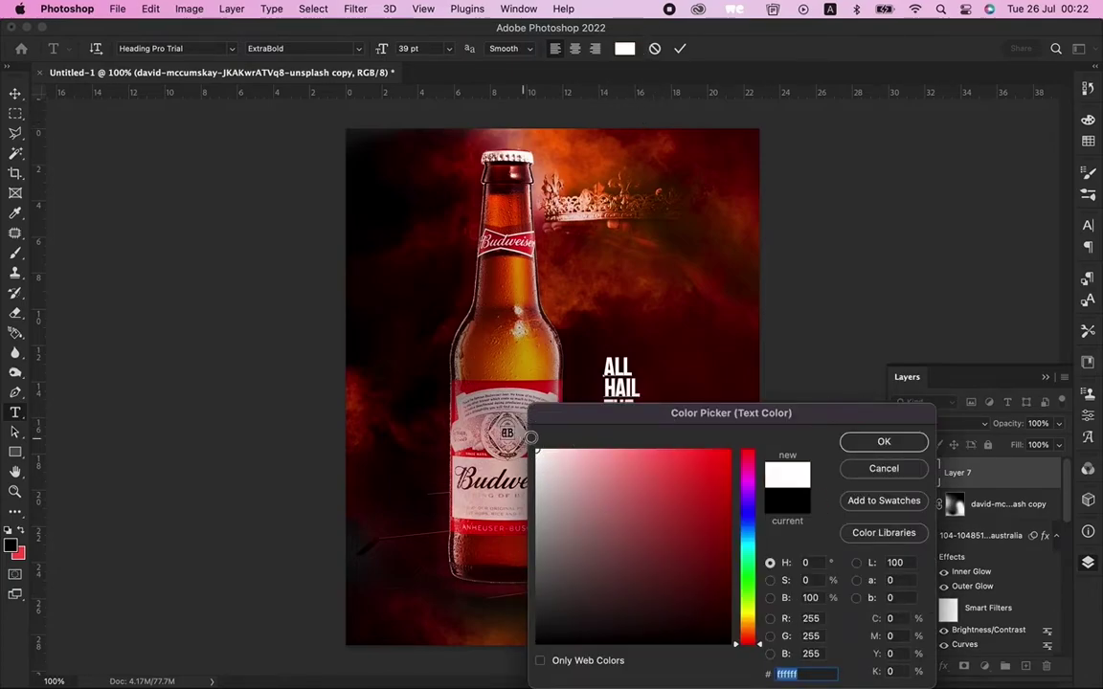
{"action": "left_click", "coordinate": [882, 441]}
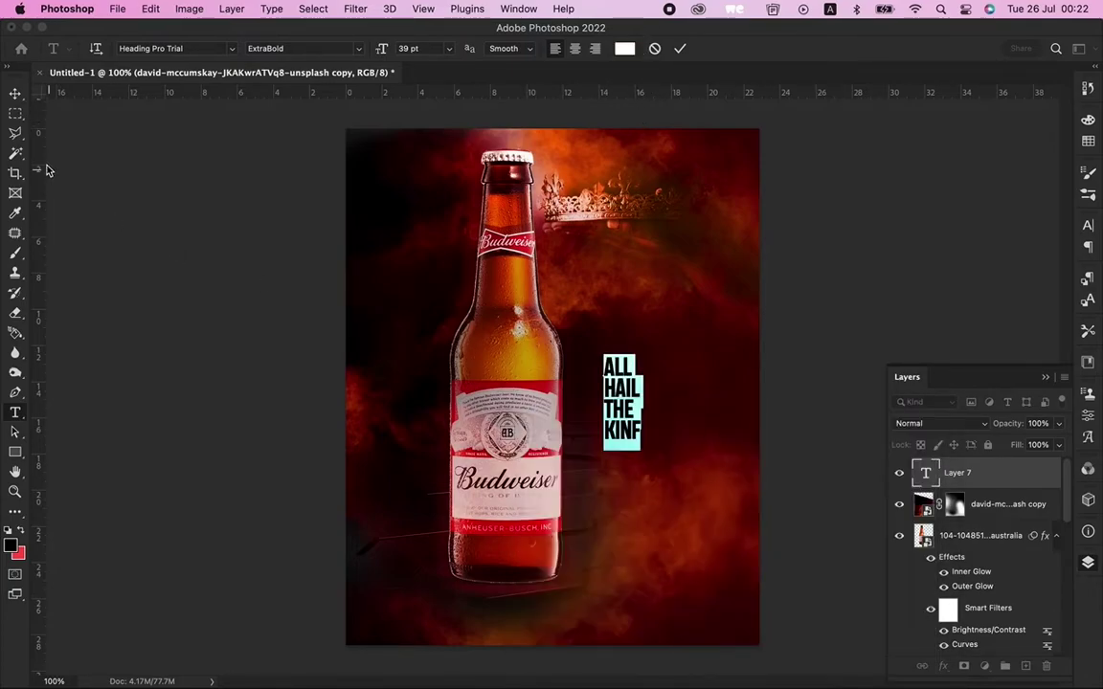
{"action": "left_click", "coordinate": [14, 94]}
- Correct the 'KINF' typo to 'KING' in the headline
{"action": "key", "text": "t"}
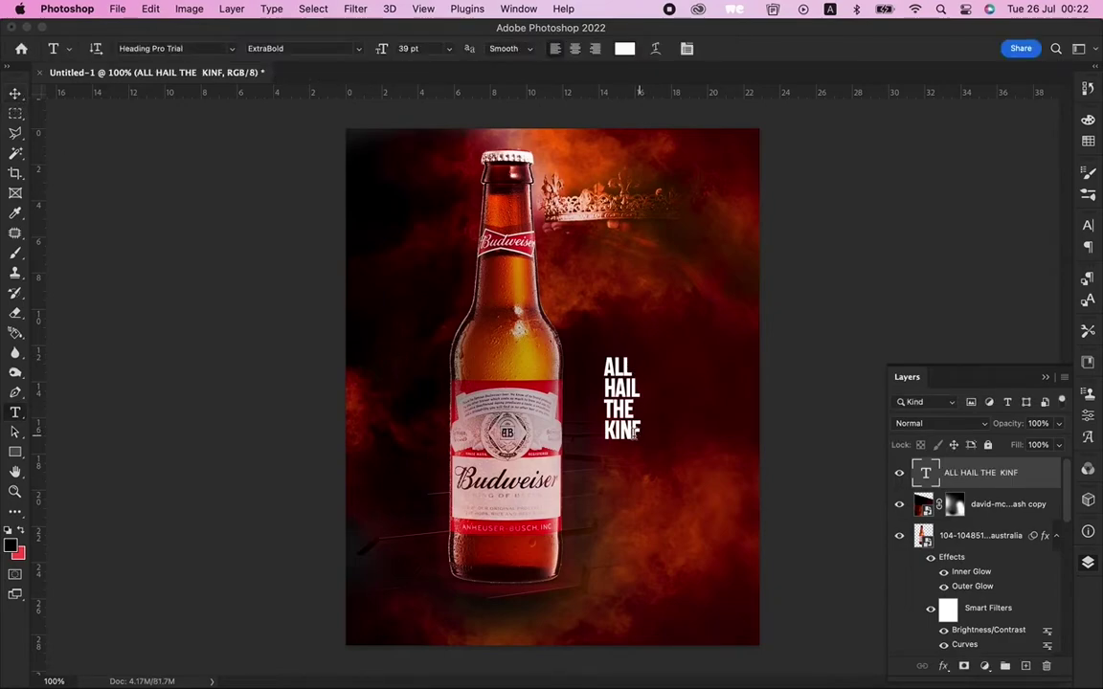
{"action": "left_click", "coordinate": [644, 431]}
{"action": "type", "text": "G"}
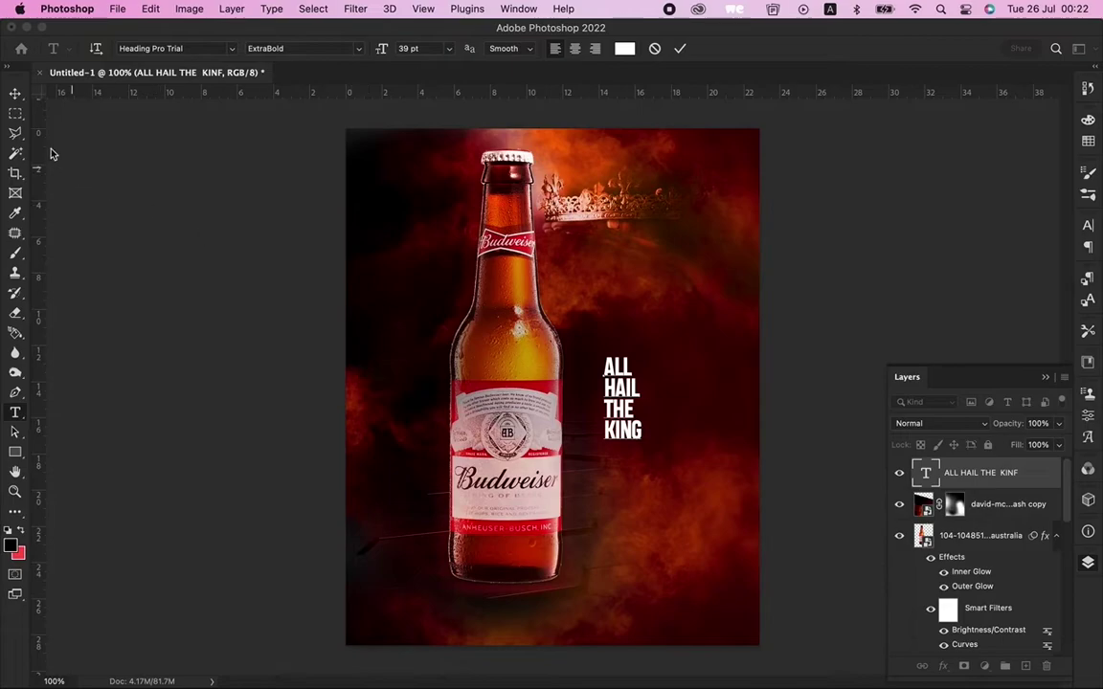
{"action": "left_click", "coordinate": [22, 95]}
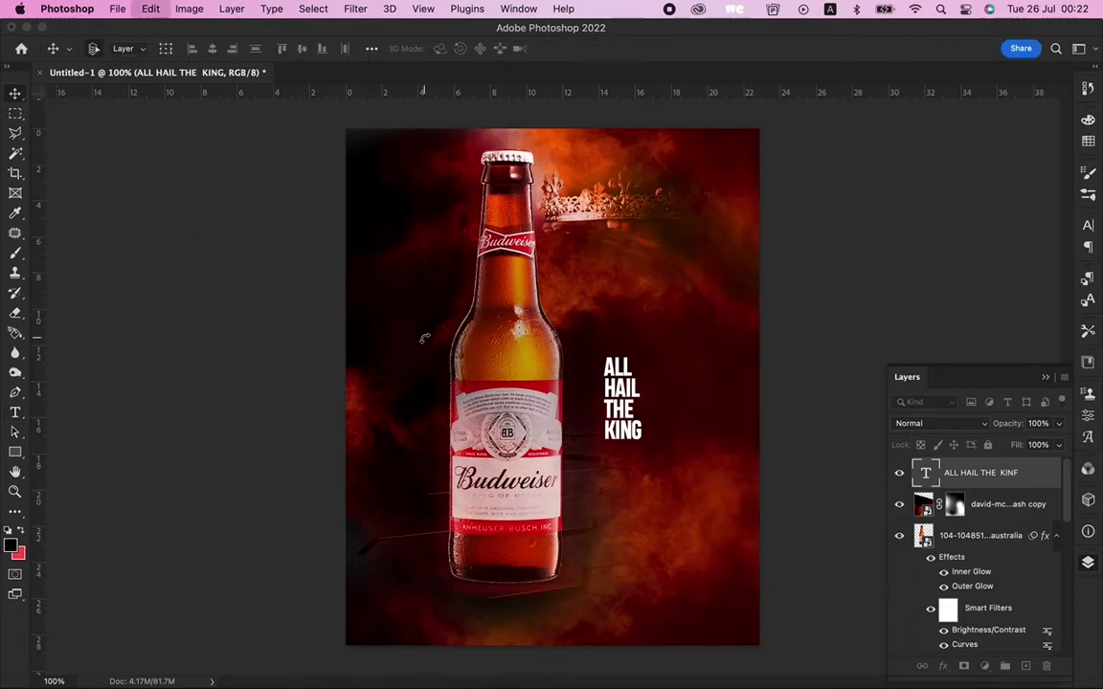
- Scale the ALL HAIL THE KING headline to about 292% and nudge it beside the bottle's label
{"action": "key", "text": "ctrl+t"}
{"action": "left_click_drag", "start_coordinate": [643, 453], "coordinate": [746, 624]}
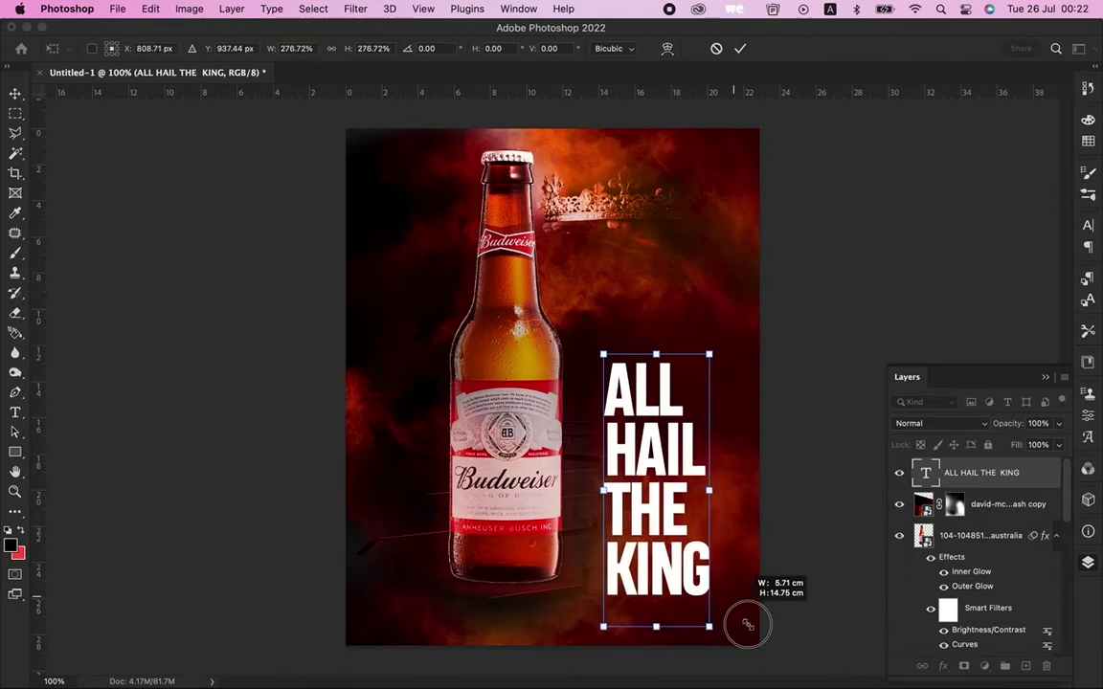
{"action": "mouse_move", "coordinate": [672, 520]}
{"action": "left_mouse_down"}
{"action": "mouse_move", "coordinate": [646, 431]}
{"action": "mouse_move", "coordinate": [654, 421]}
{"action": "left_mouse_up"}
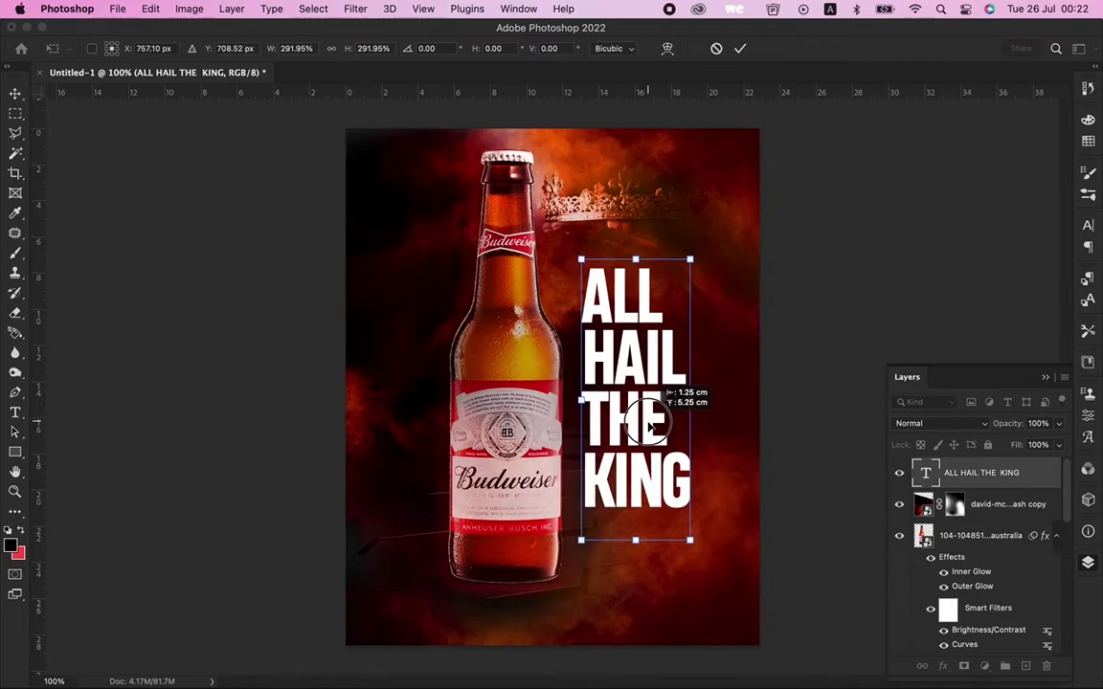
{"action": "key", "text": "Return"}
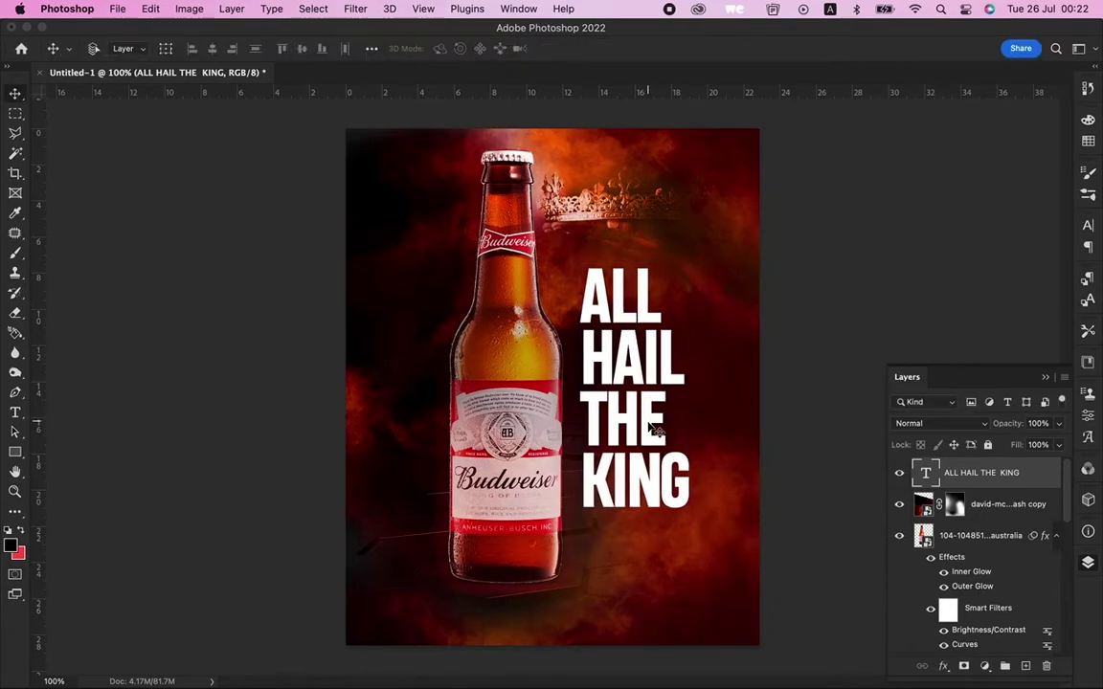
{"action": "key", "text": "Left"}
{"action": "key", "text": "Left"}
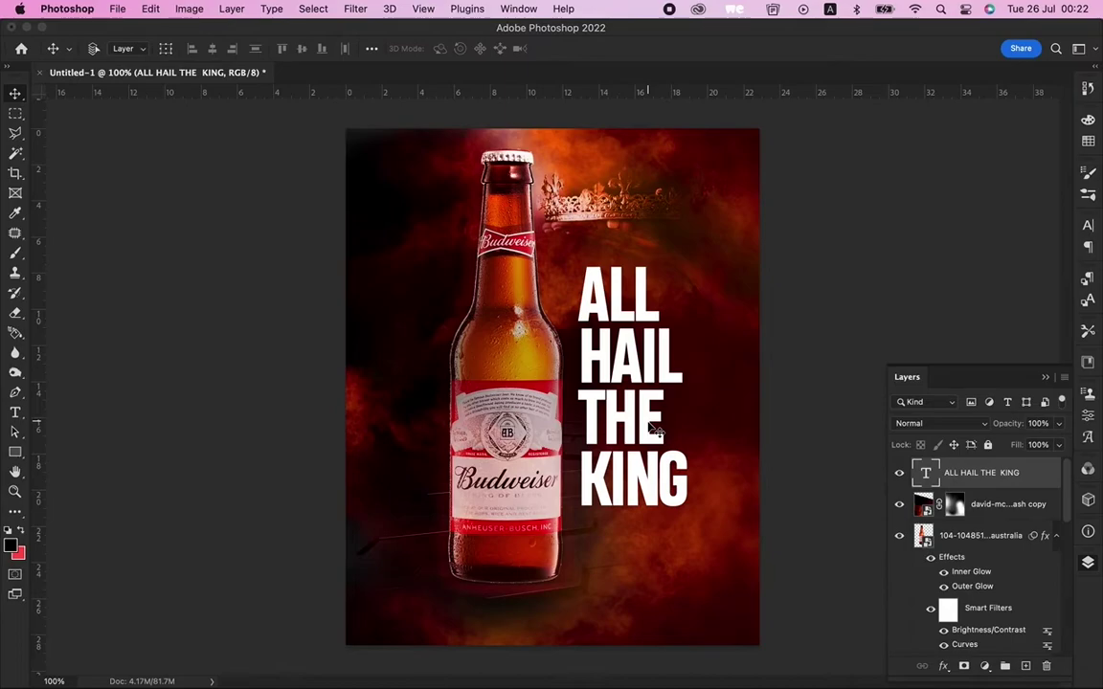
{"action": "key", "text": "Up"}
{"action": "key", "text": "Up"}
{"action": "key", "text": "Up"}
{"action": "key", "text": "Up"}
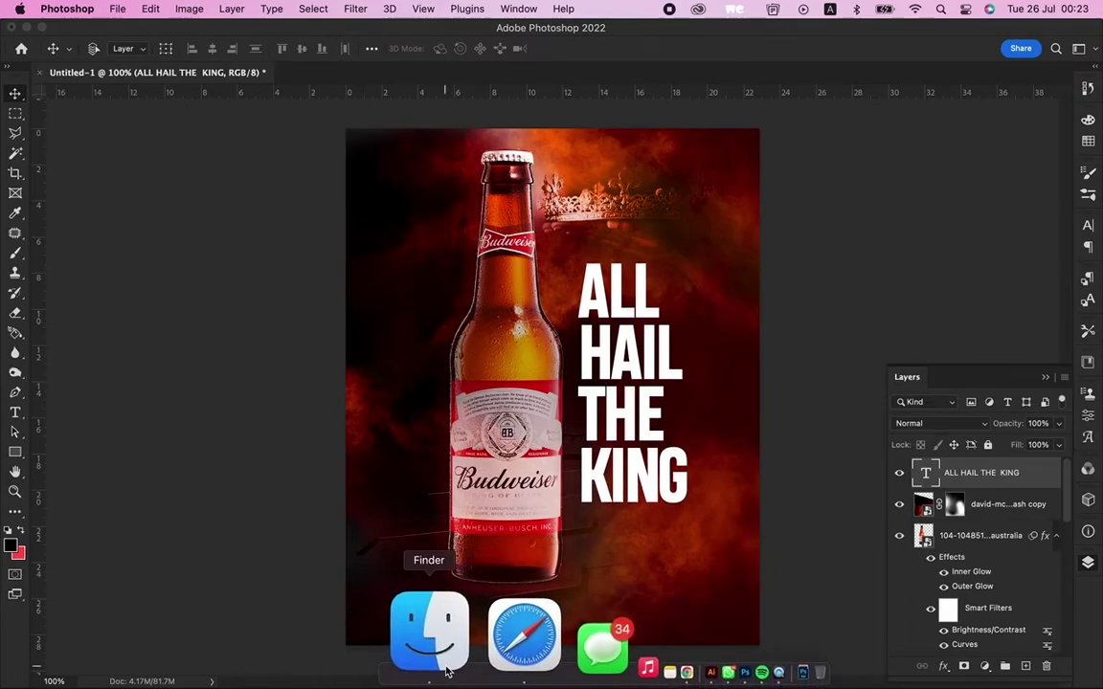
- Place the Budweiser logo PNG as a new layer and position it just under KING
{"action": "left_click", "coordinate": [446, 670]}
{"action": "scroll", "coordinate": [581, 345], "scroll_direction": "up", "scroll_amount": 1}
{"action": "scroll", "coordinate": [581, 345], "scroll_direction": "down", "scroll_amount": 5}
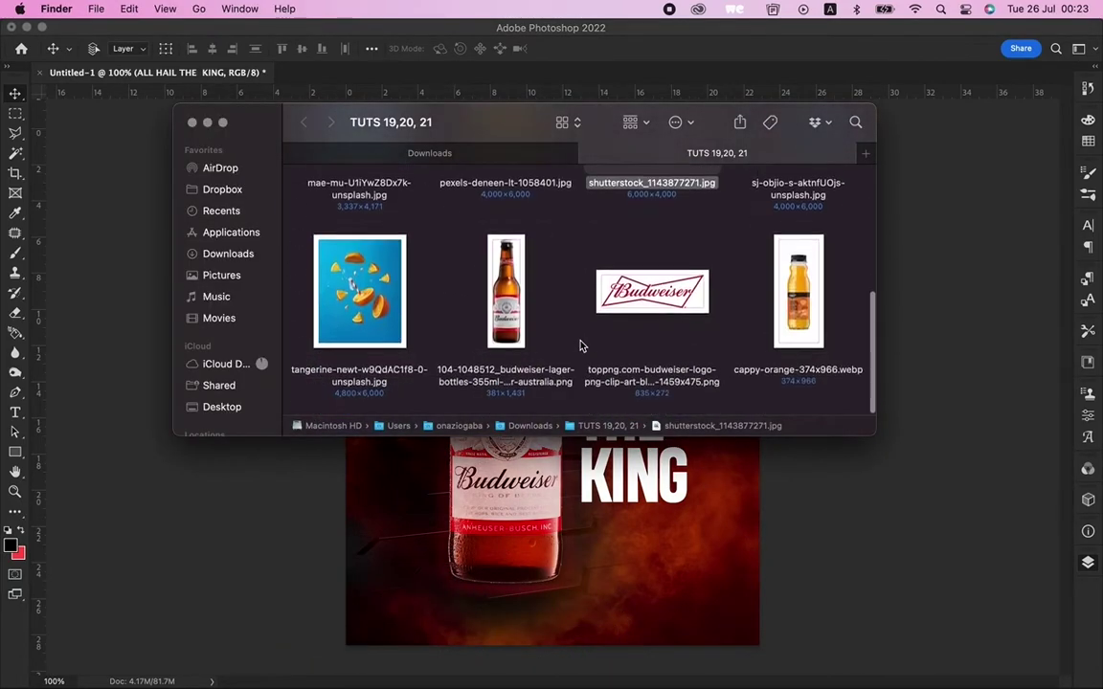
{"action": "mouse_move", "coordinate": [634, 307]}
{"action": "left_mouse_down"}
{"action": "mouse_move", "coordinate": [720, 459]}
{"action": "mouse_move", "coordinate": [614, 426]}
{"action": "left_mouse_up"}
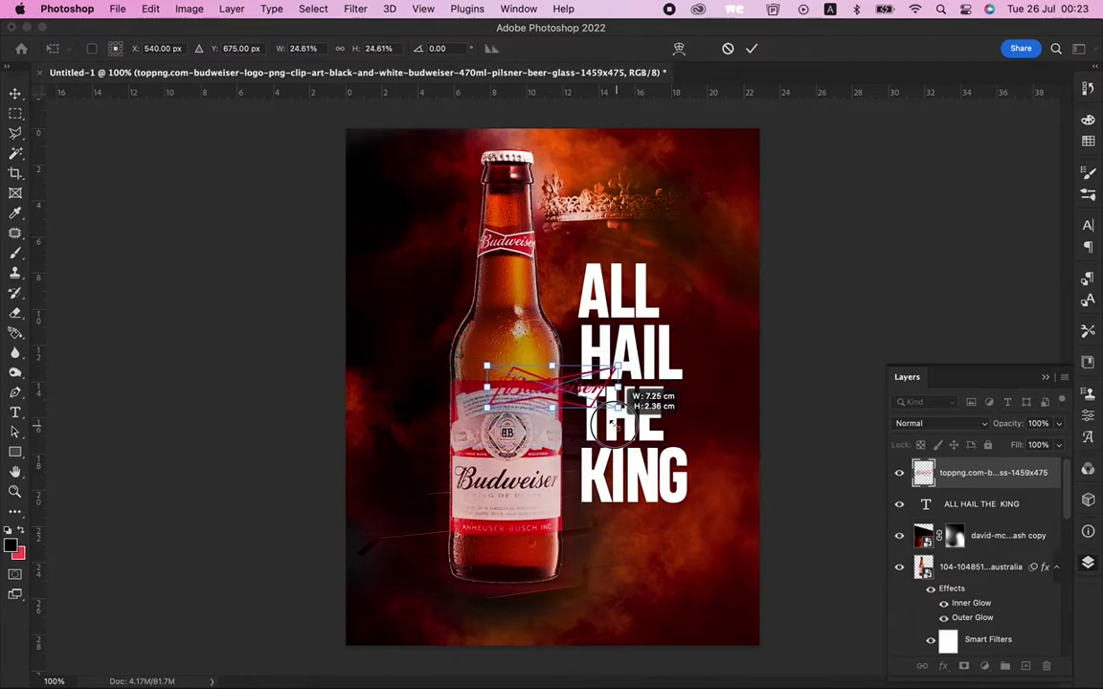
{"action": "key", "text": "Return"}
{"action": "left_click_drag", "start_coordinate": [614, 426], "coordinate": [670, 534]}
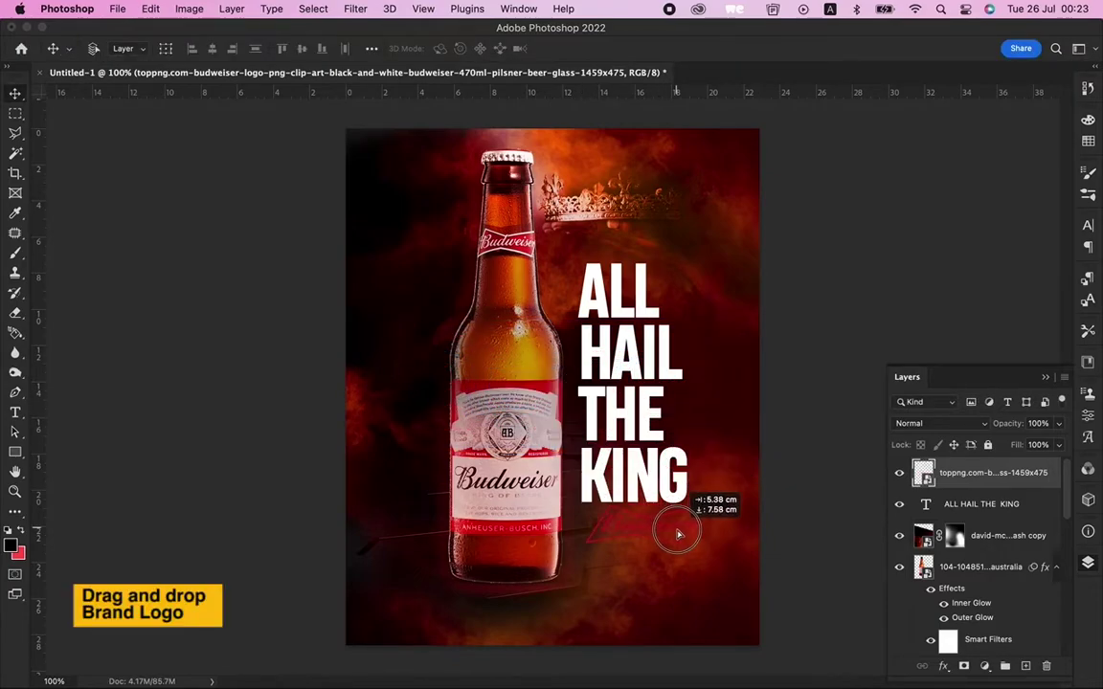
{"action": "mouse_move", "coordinate": [670, 534]}
{"action": "left_mouse_down"}
{"action": "mouse_move", "coordinate": [660, 525]}
{"action": "mouse_move", "coordinate": [692, 543]}
{"action": "left_mouse_up"}
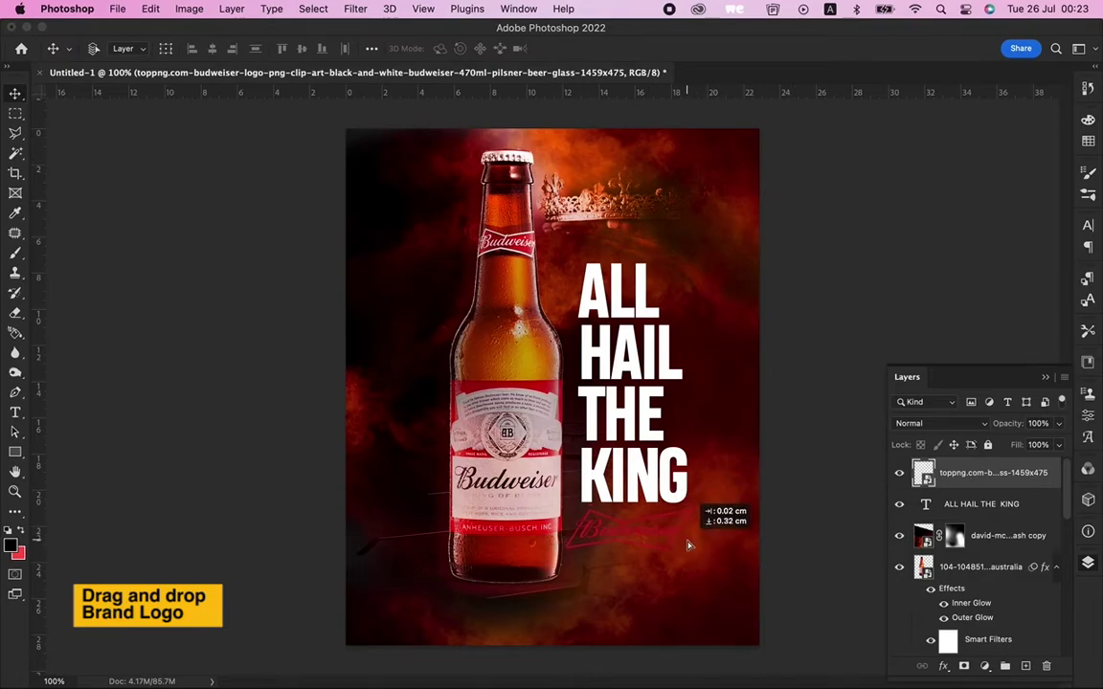
{"action": "left_click", "coordinate": [939, 666]}
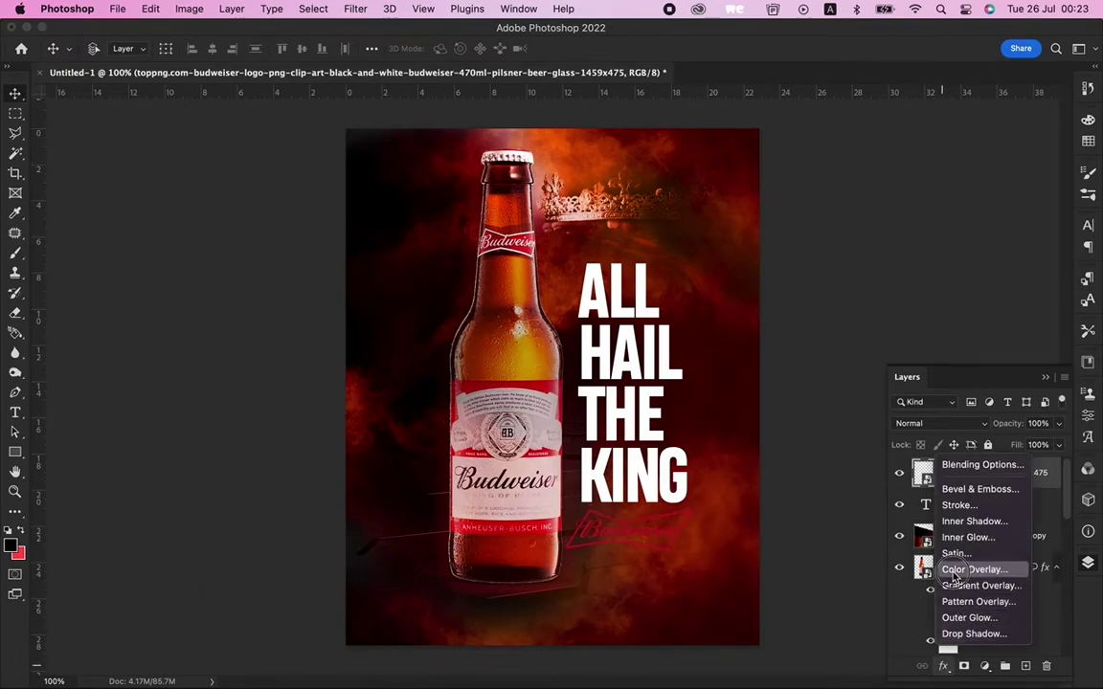
- Give the logo a white Color Overlay and a red Outer Glow at 22% opacity
{"action": "left_click", "coordinate": [859, 547]}
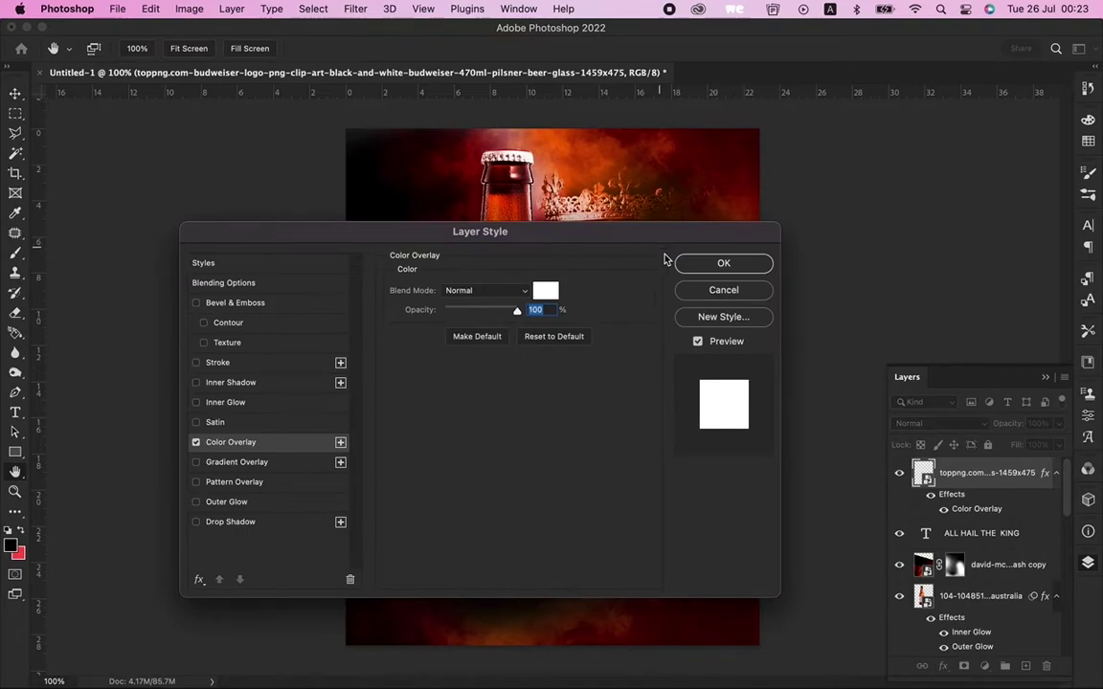
{"action": "left_click", "coordinate": [197, 502]}
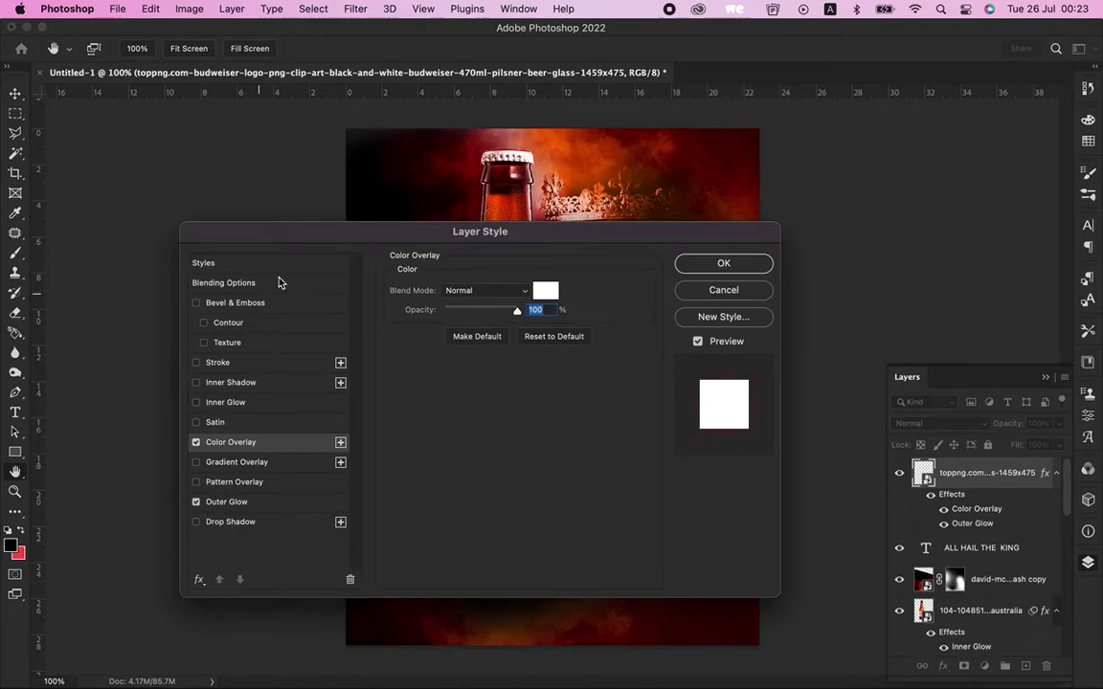
{"action": "left_click_drag", "start_coordinate": [304, 239], "coordinate": [525, 126]}
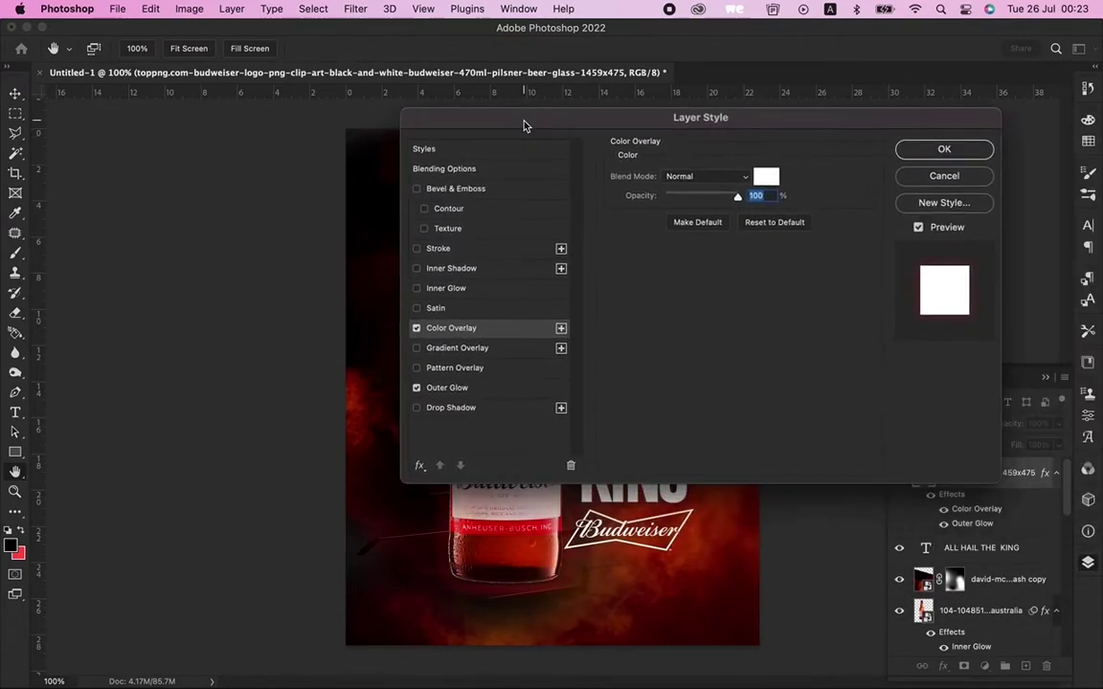
{"action": "left_click", "coordinate": [469, 388]}
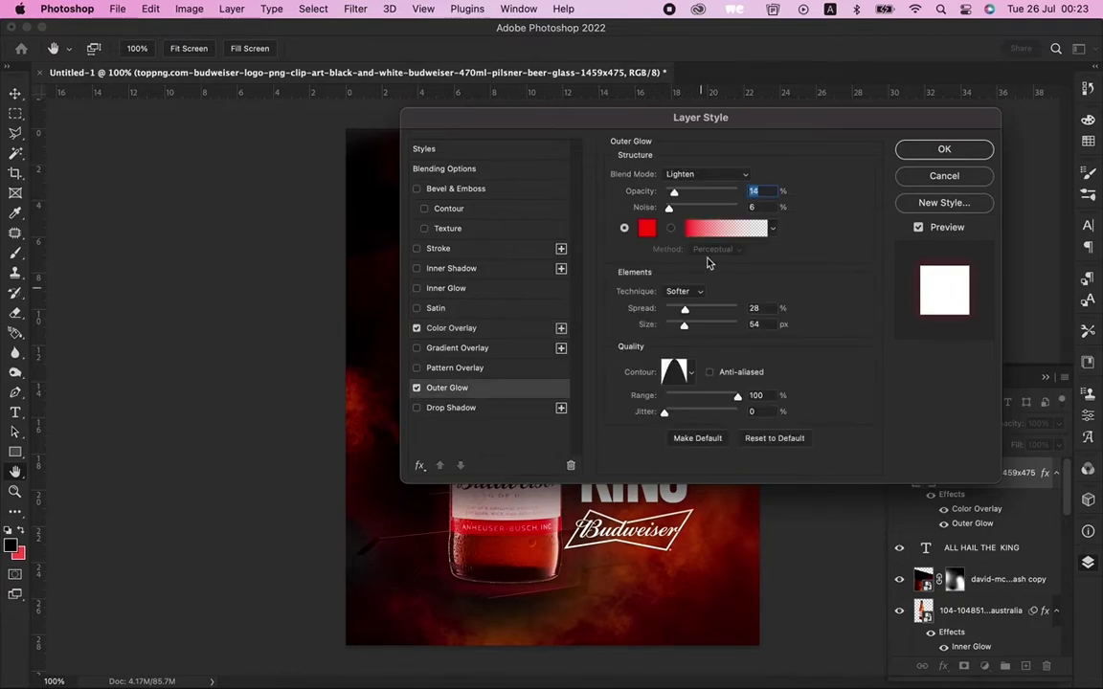
{"action": "left_click", "coordinate": [696, 193]}
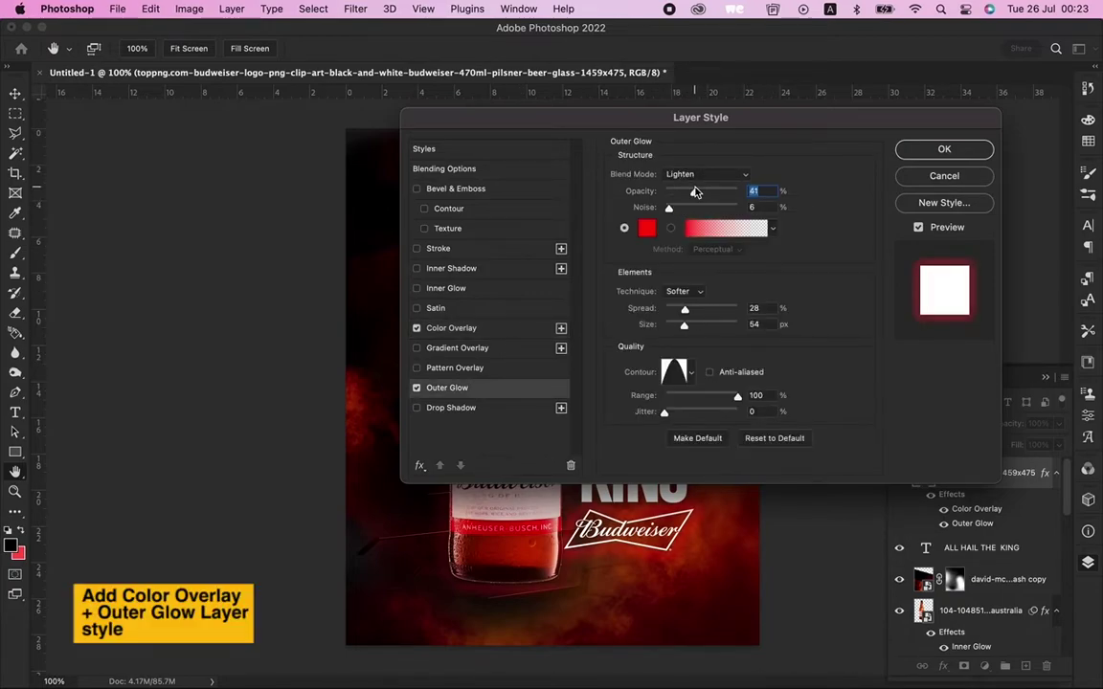
{"action": "left_click_drag", "start_coordinate": [687, 196], "coordinate": [681, 196]}
{"action": "left_click", "coordinate": [943, 148]}
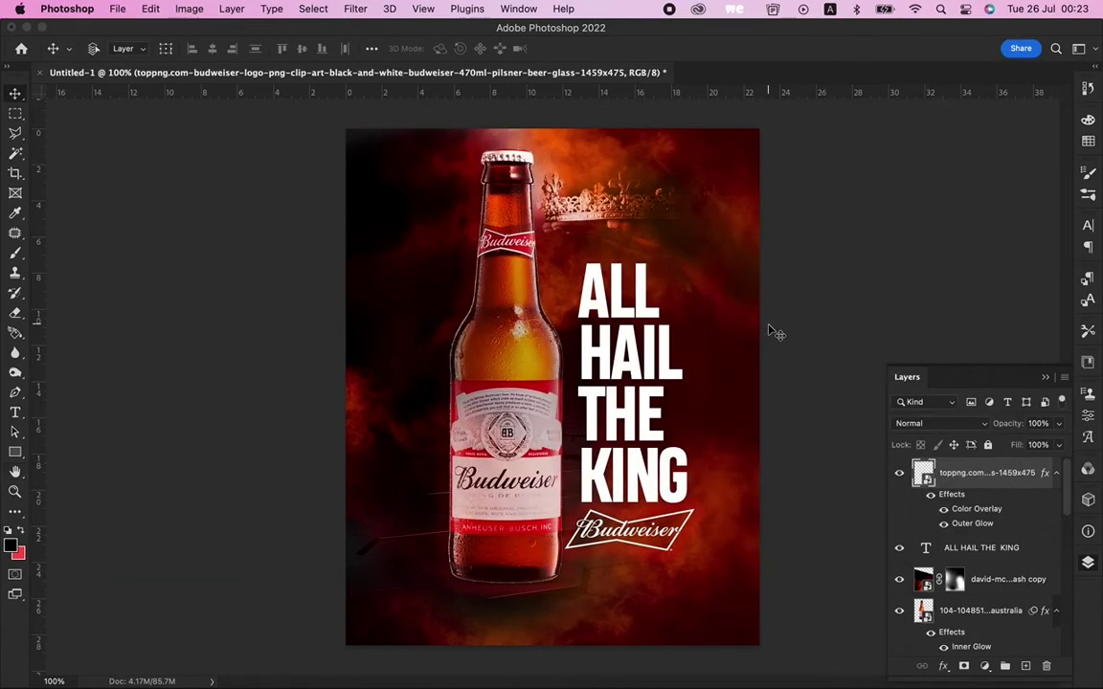
- Nudge the Budweiser logo and the ALL HAIL THE KING headline a few pixels right
{"action": "key", "text": "Right"}
{"action": "key", "text": "Right"}
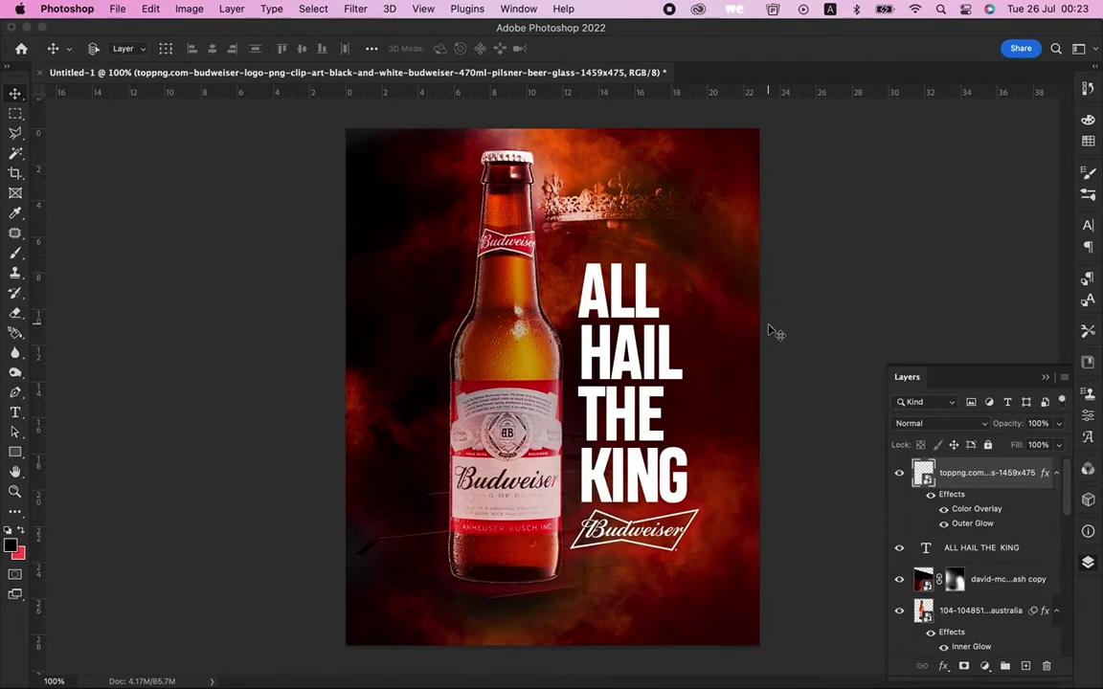
{"action": "left_click", "coordinate": [670, 375]}
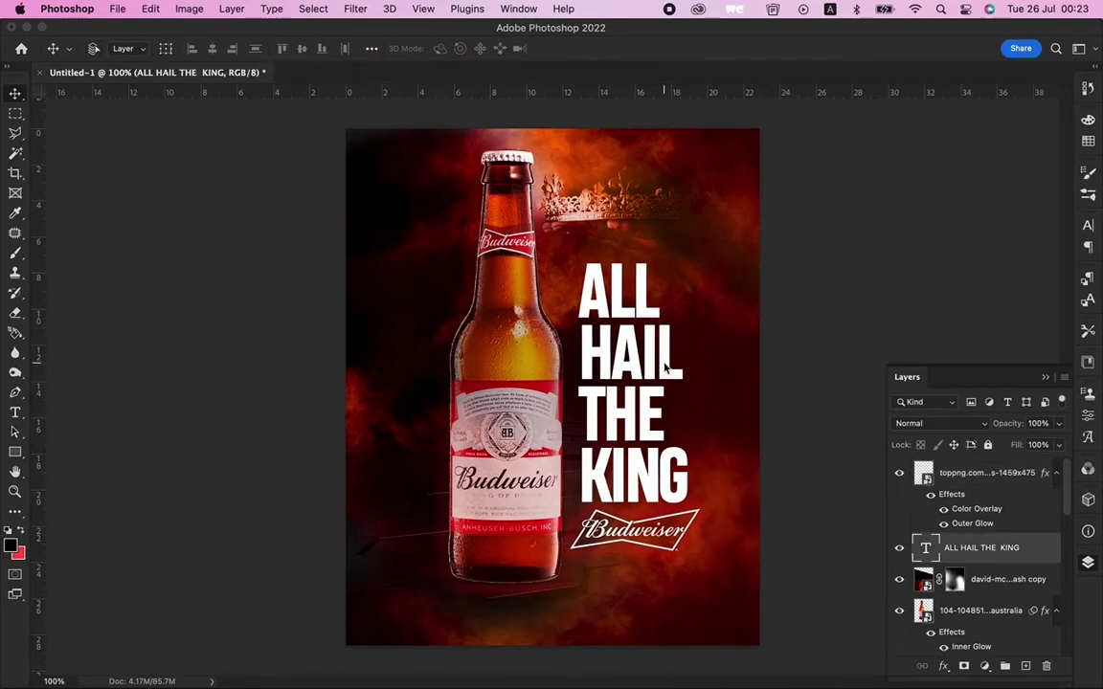
{"action": "key", "text": "Right"}
{"action": "key", "text": "Right"}
{"action": "key", "text": "Right"}
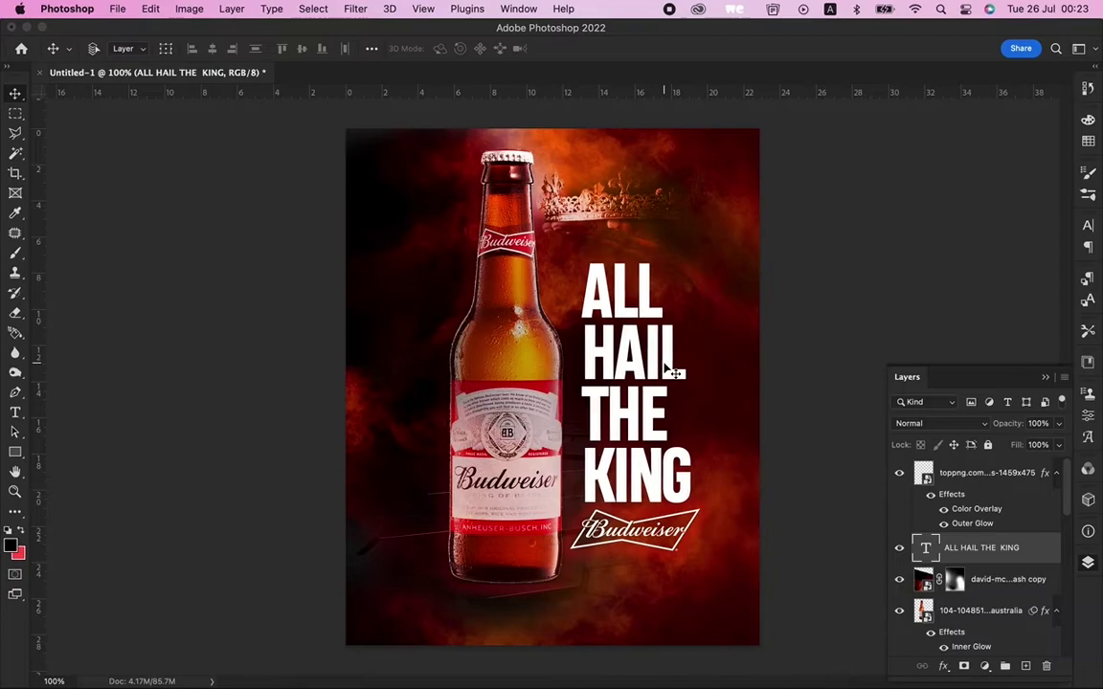
{"action": "key", "text": "Right"}
{"action": "key", "text": "Right"}
{"action": "key", "text": "Right"}
{"action": "key", "text": "Right"}
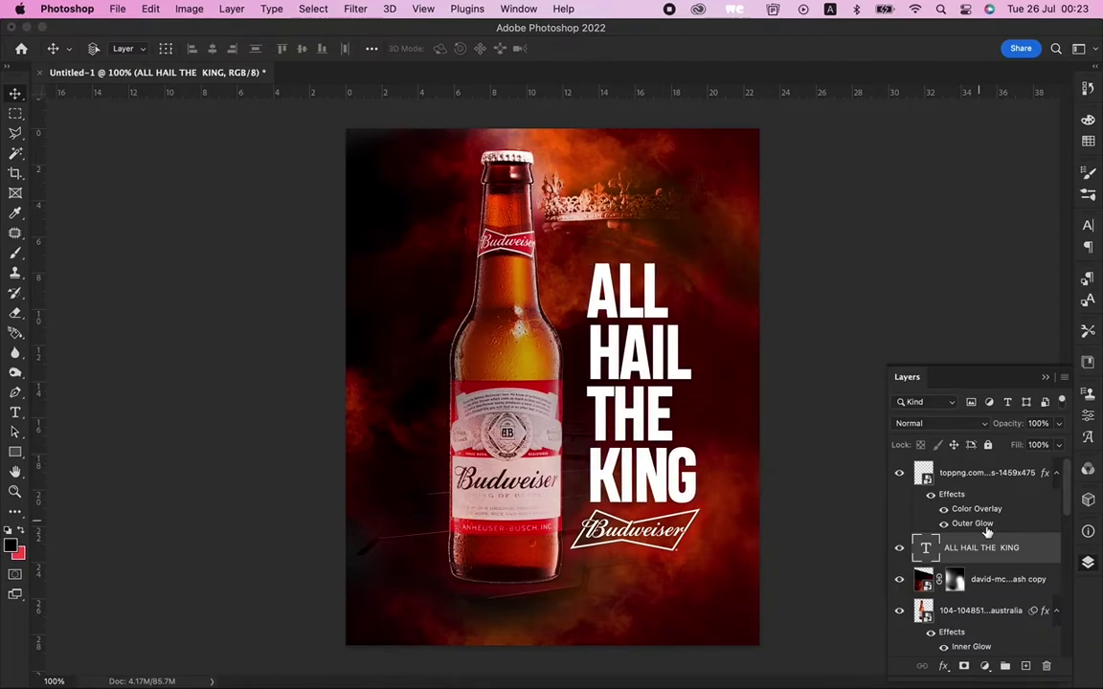
{"action": "scroll", "coordinate": [996, 596], "scroll_direction": "down", "scroll_amount": 5}
{"action": "scroll", "coordinate": [996, 597], "scroll_direction": "up", "scroll_amount": 3}
{"action": "scroll", "coordinate": [996, 596], "scroll_direction": "down", "scroll_amount": 5}
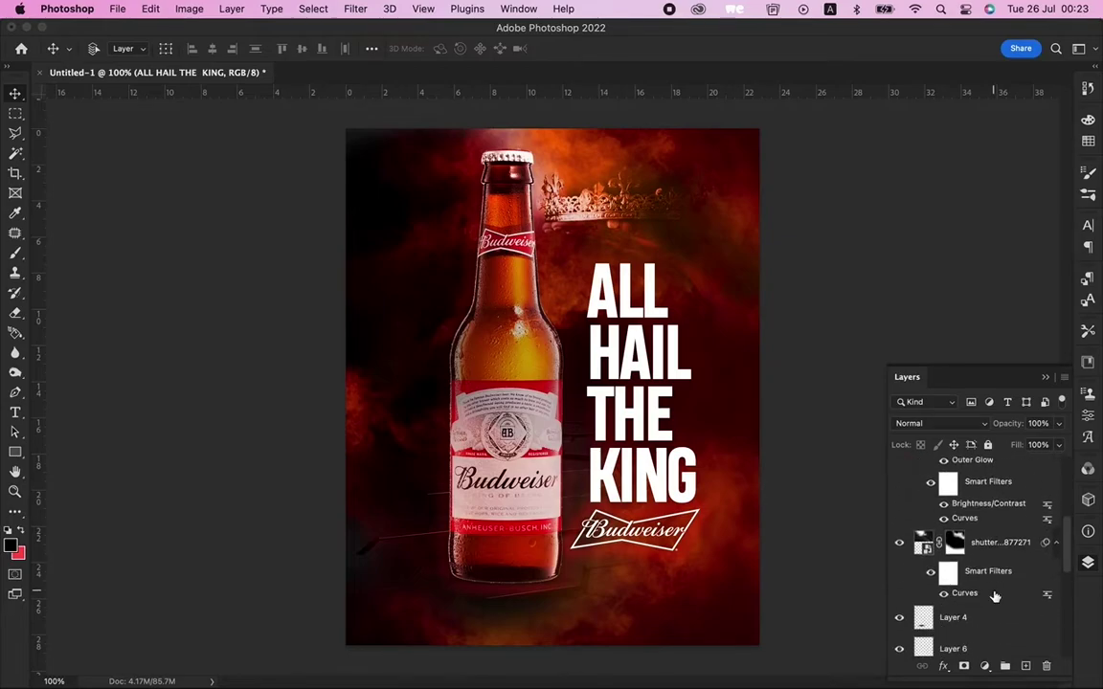
{"action": "scroll", "coordinate": [996, 596], "scroll_direction": "down", "scroll_amount": 4}
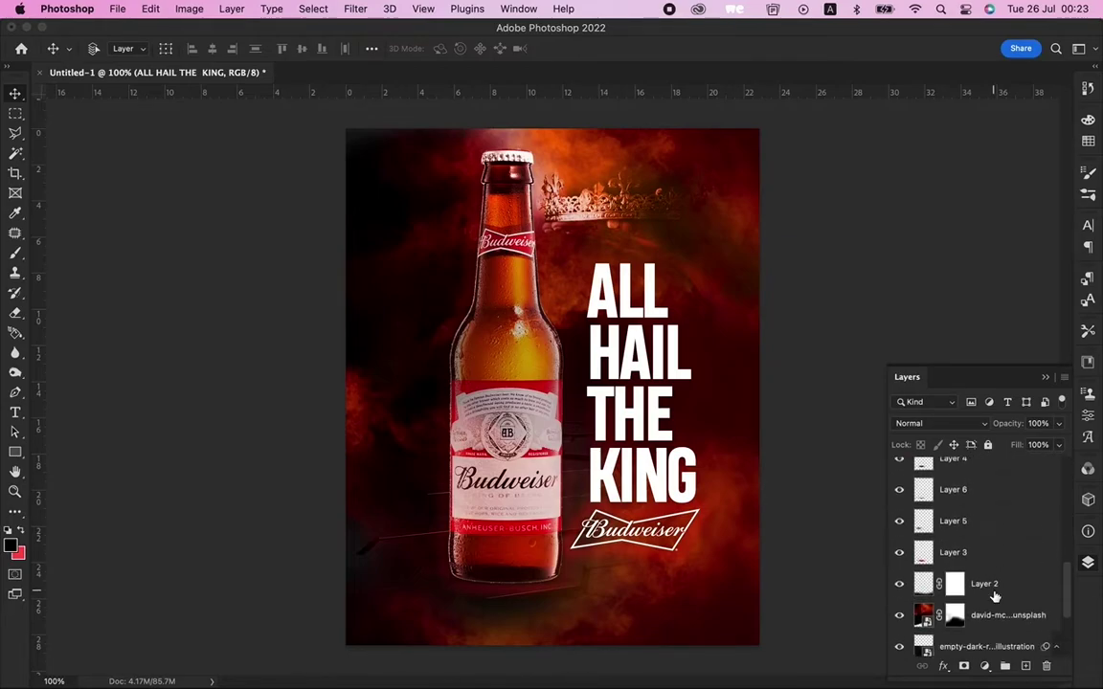
{"action": "scroll", "coordinate": [996, 597], "scroll_direction": "down", "scroll_amount": 1}
{"action": "scroll", "coordinate": [995, 596], "scroll_direction": "up", "scroll_amount": 2}
{"action": "scroll", "coordinate": [995, 597], "scroll_direction": "up", "scroll_amount": 10}
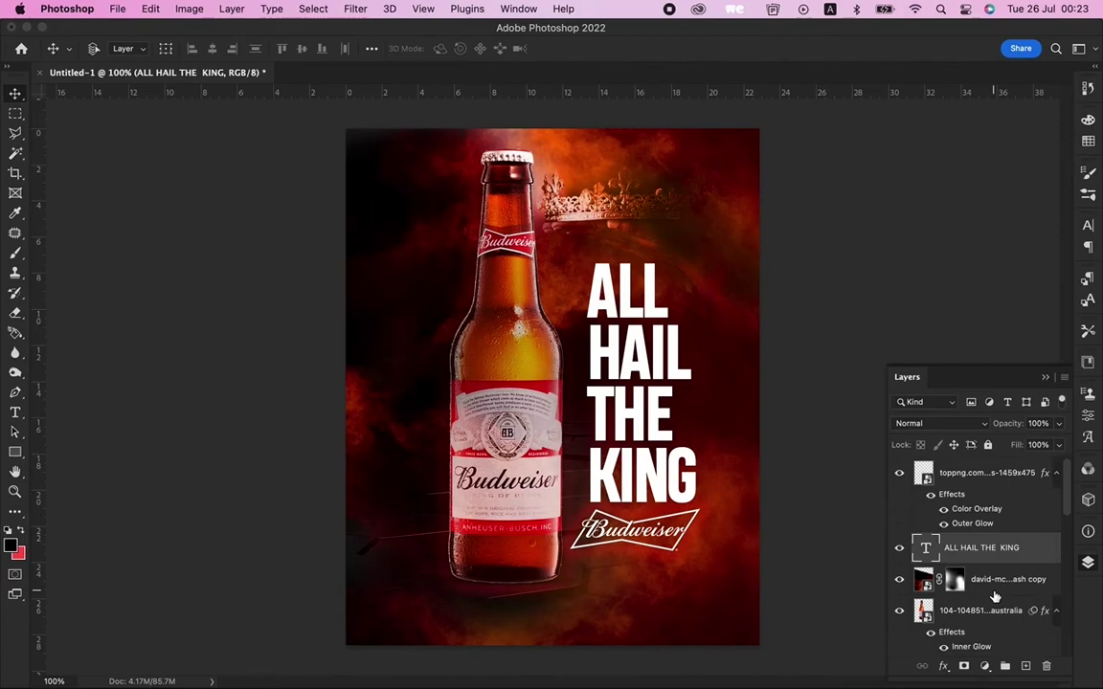
{"action": "left_click", "coordinate": [986, 481]}
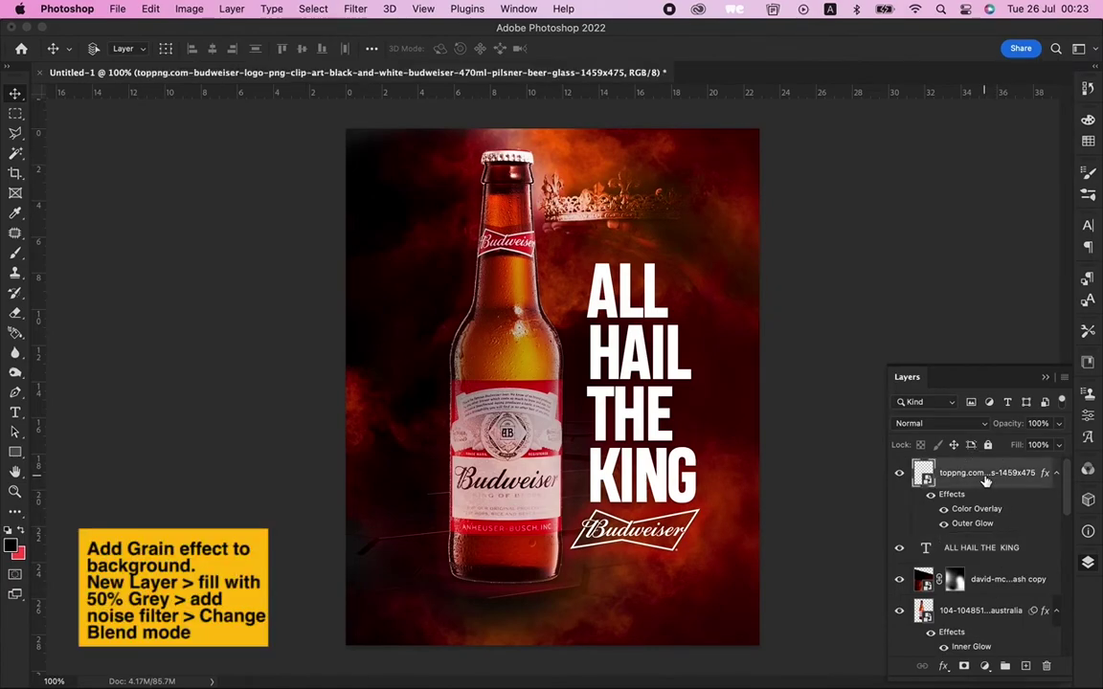
- Create a new Layer 7 filled with 50% gray
{"action": "key", "text": "super+shift+n"}
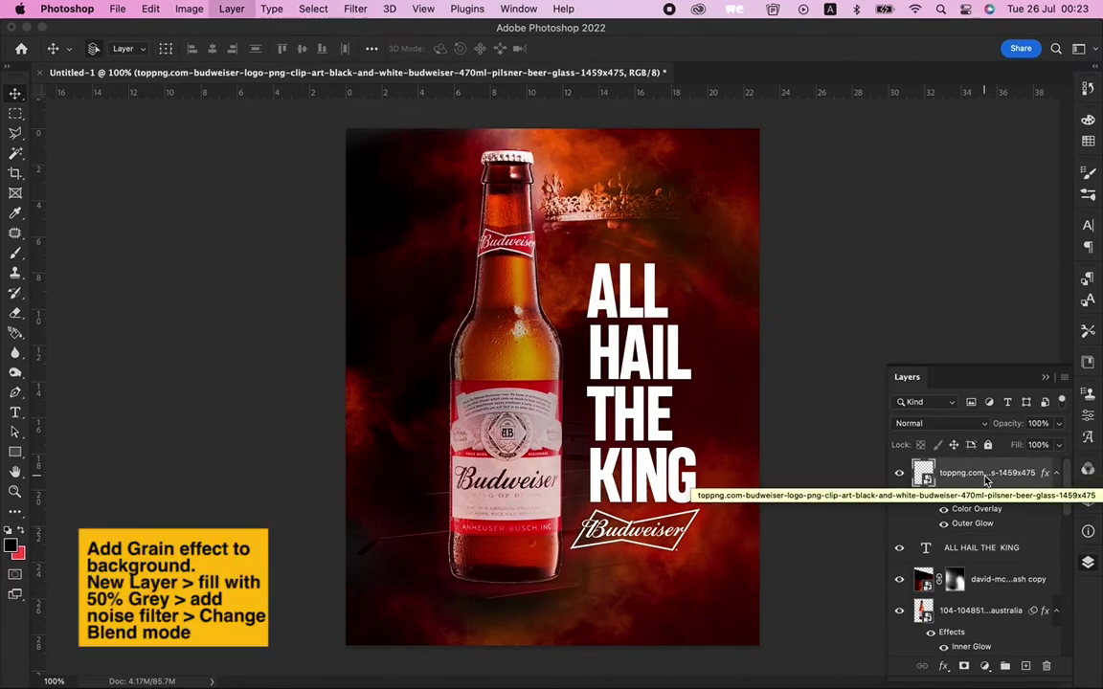
{"action": "key", "text": "Return"}
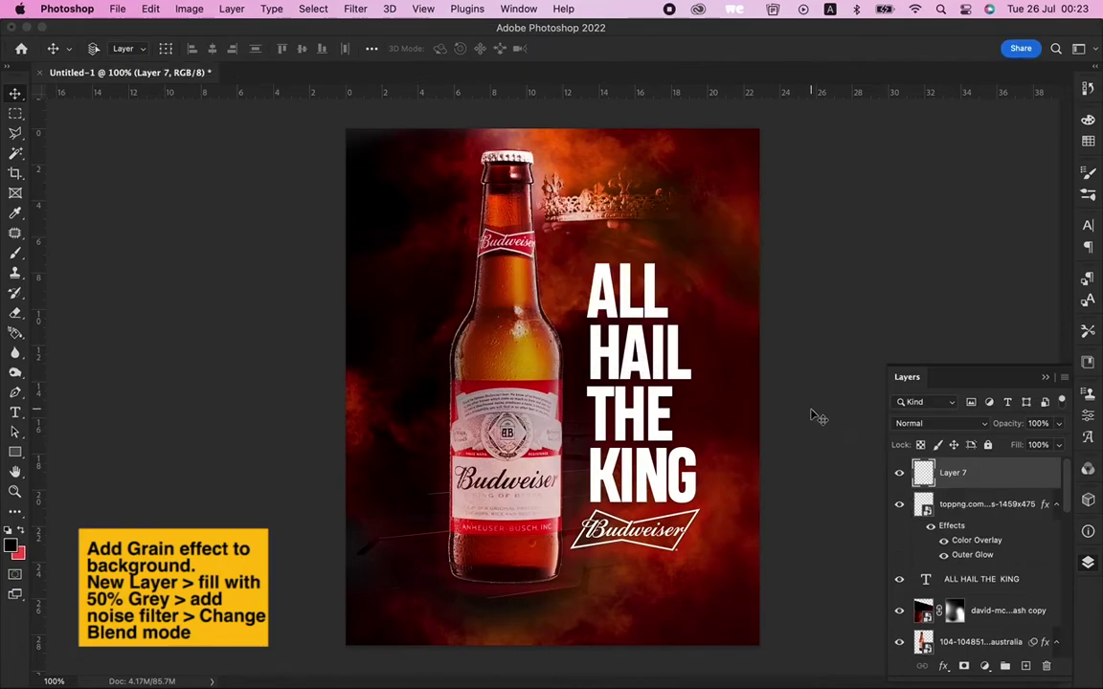
{"action": "key", "text": "shift+BackSpace"}
{"action": "left_click", "coordinate": [552, 356]}
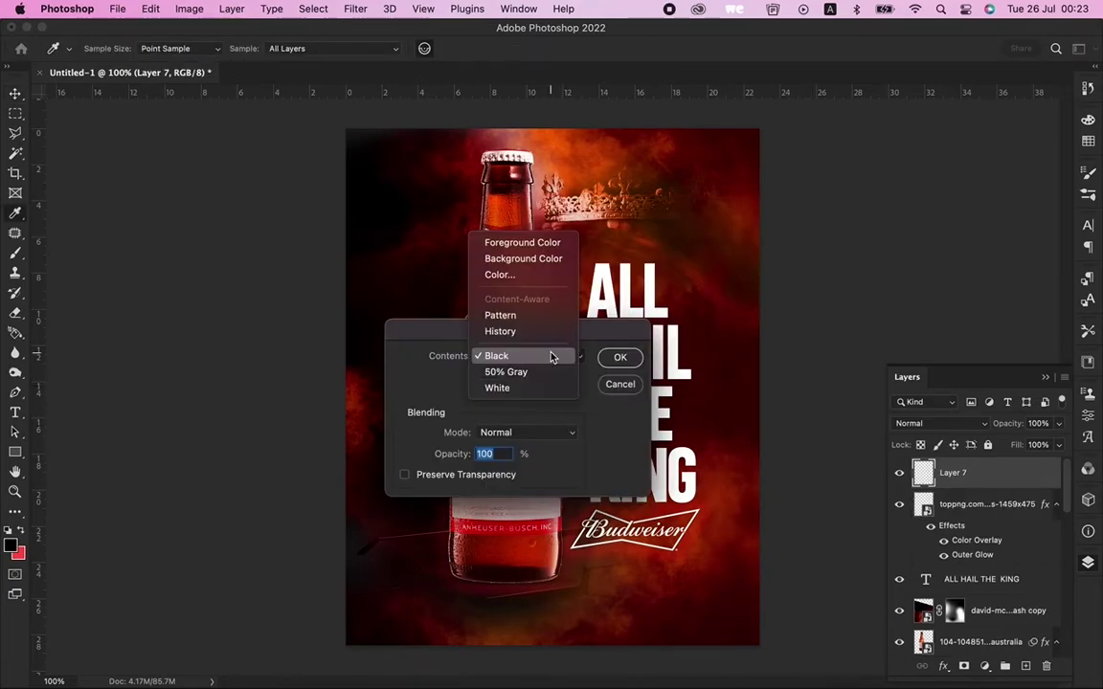
{"action": "left_click", "coordinate": [553, 372]}
{"action": "left_click", "coordinate": [619, 357]}
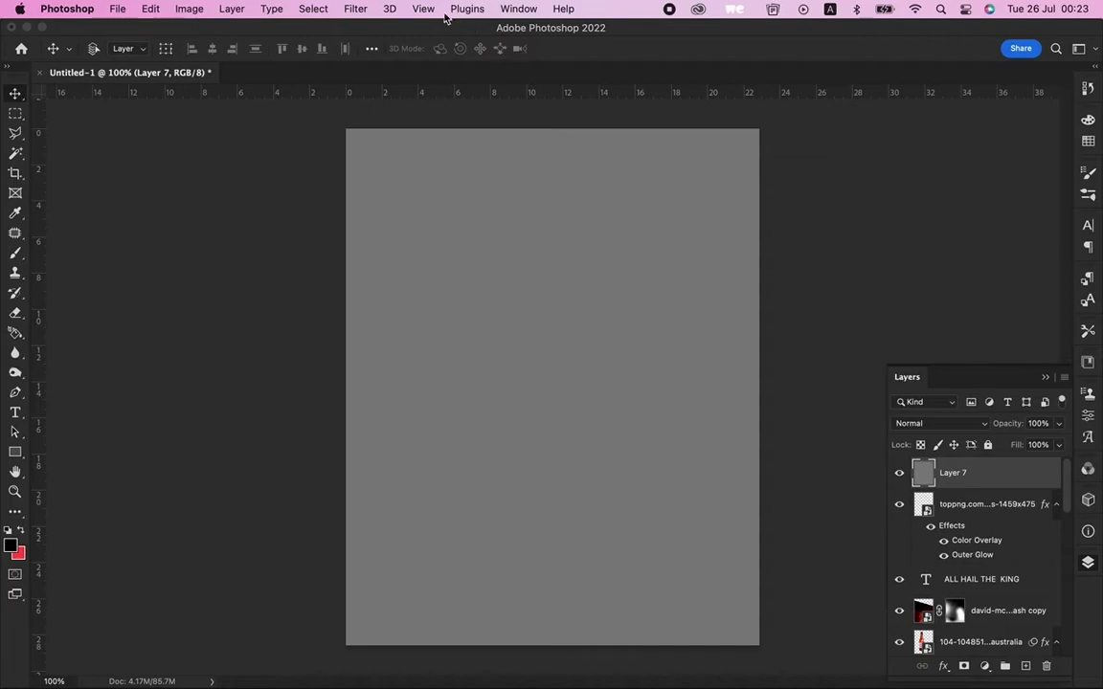
- Add 80% uniform monochromatic noise to the gray layer
{"action": "left_click", "coordinate": [356, 10]}
{"action": "mouse_move", "coordinate": [363, 248]}
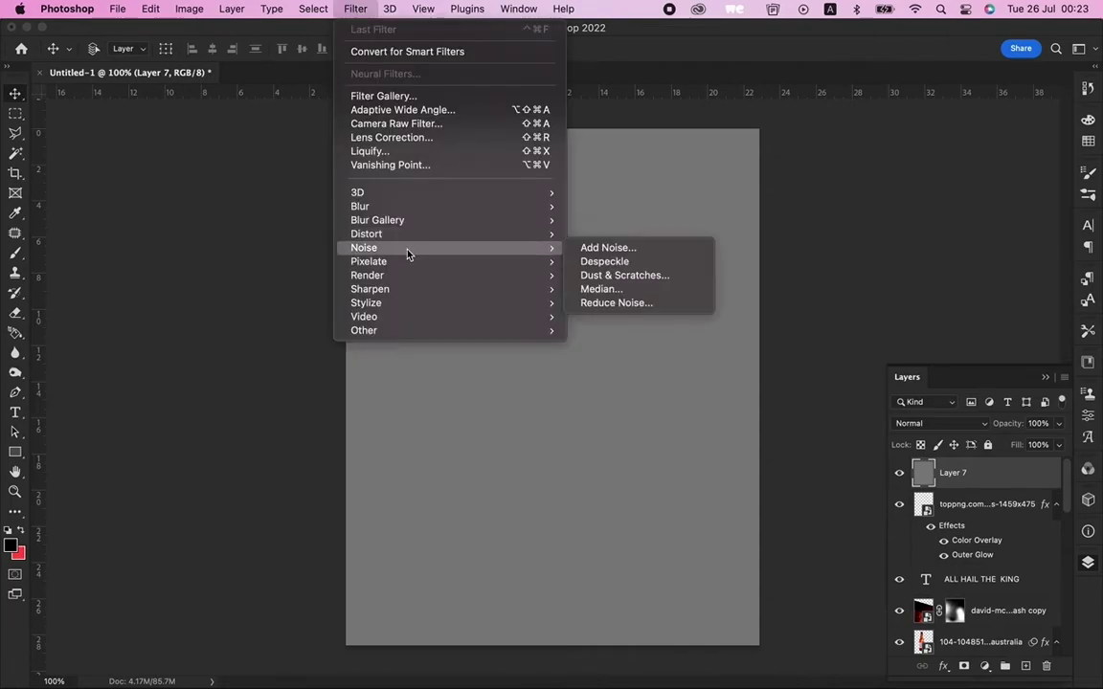
{"action": "left_click", "coordinate": [605, 248]}
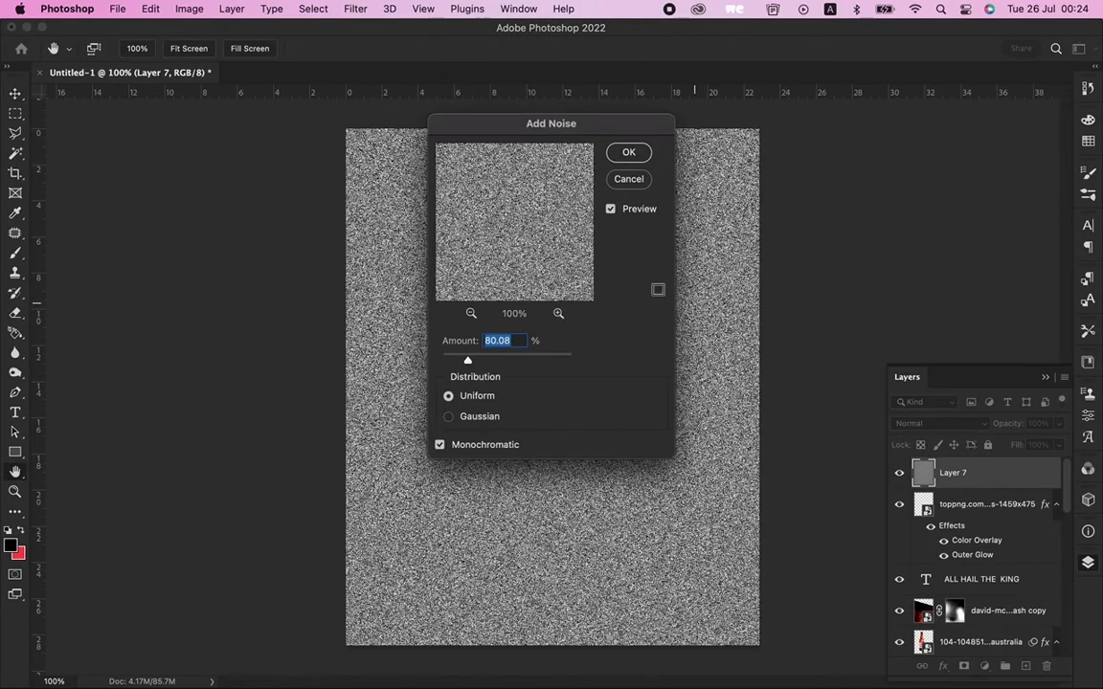
{"action": "left_click", "coordinate": [629, 153]}
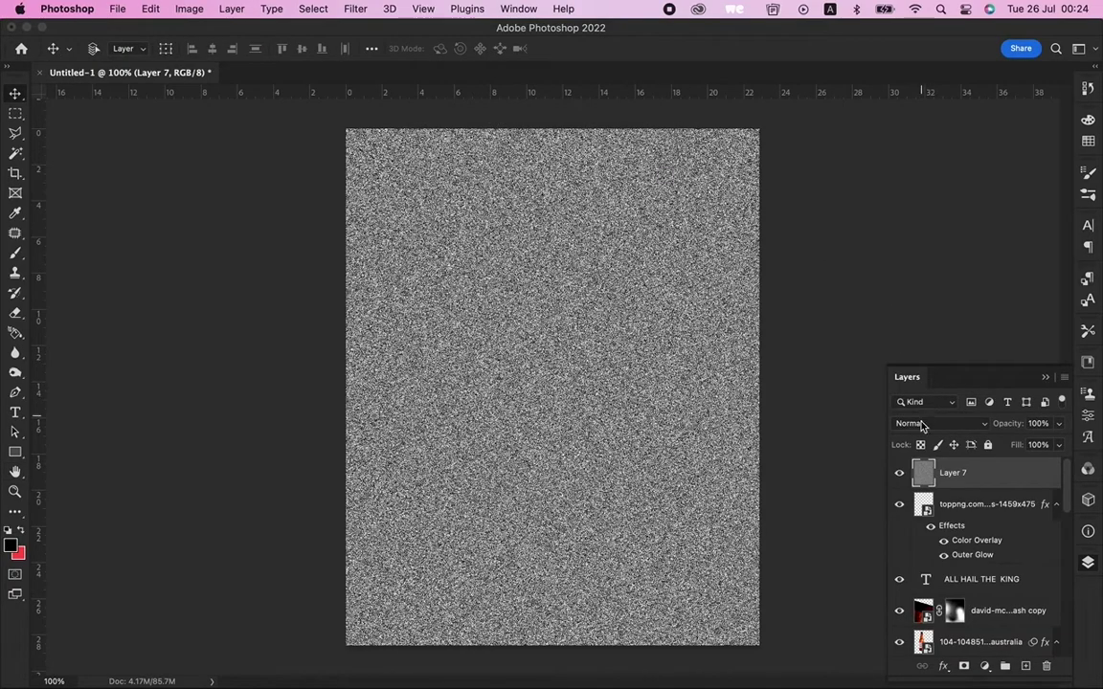
{"action": "left_click", "coordinate": [922, 424]}
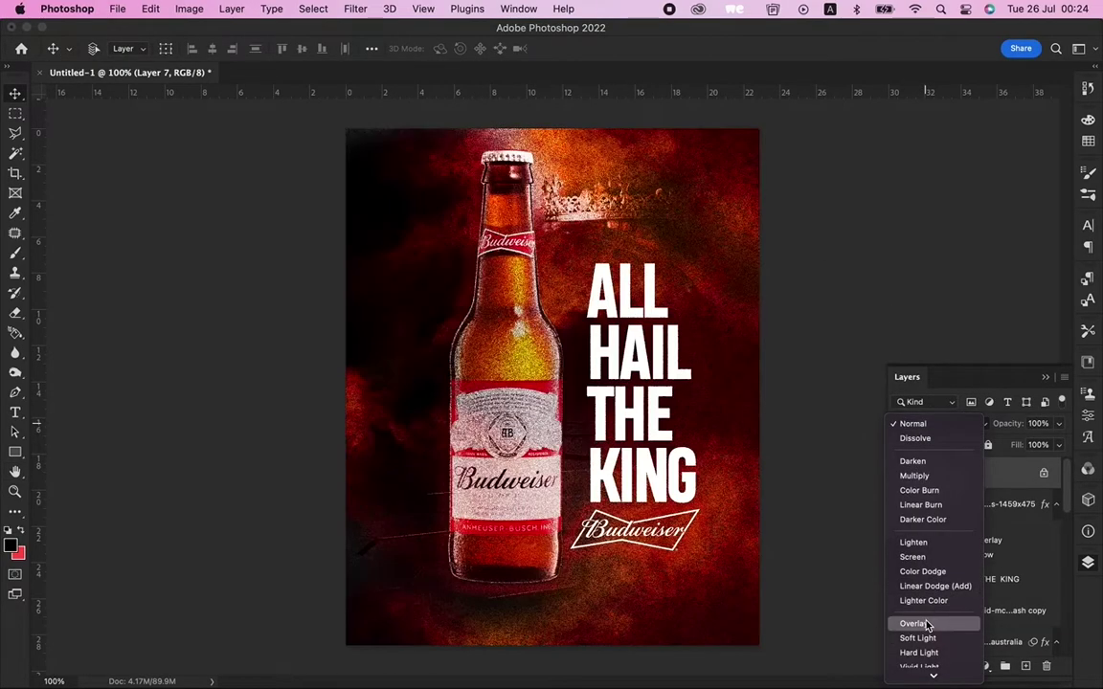
- Blend the grain layer as Overlay at 16% opacity, moved below the bottle layer
{"action": "left_click", "coordinate": [927, 626]}
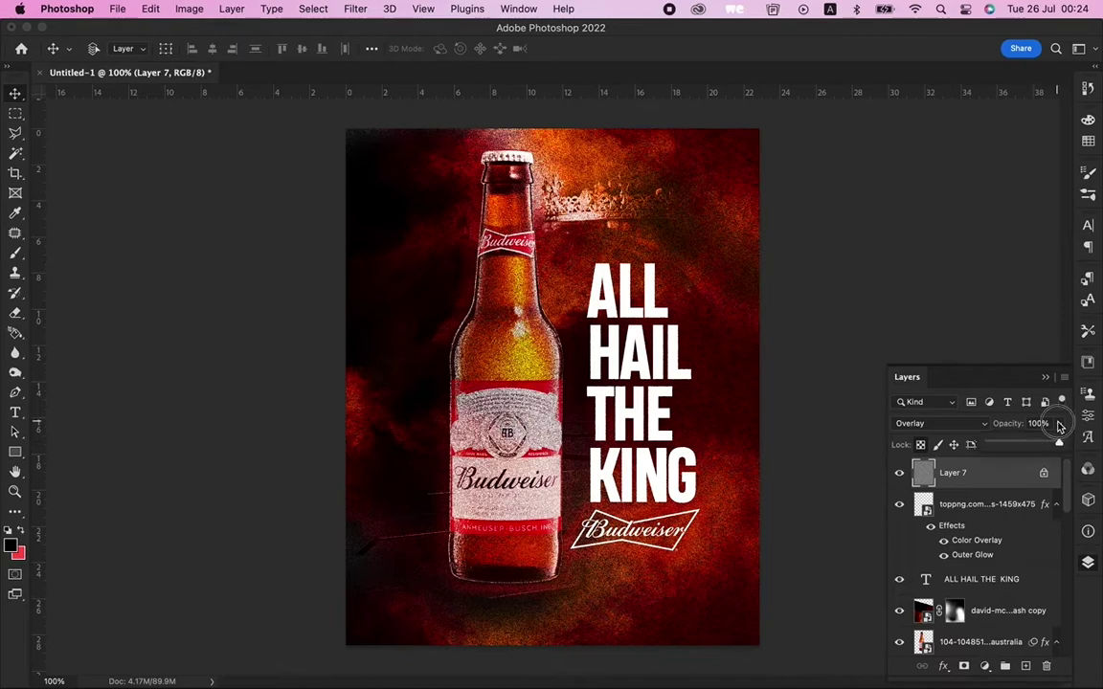
{"action": "left_click_drag", "start_coordinate": [1058, 423], "coordinate": [995, 448]}
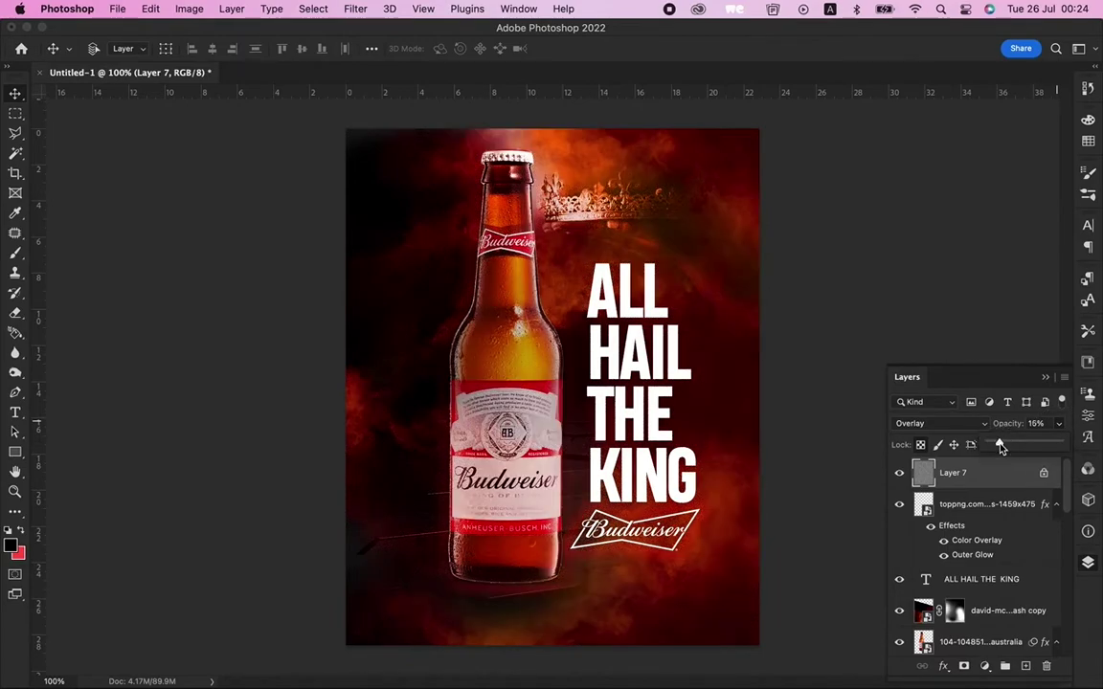
{"action": "left_click_drag", "start_coordinate": [997, 447], "coordinate": [1008, 447]}
{"action": "key", "text": "super+bracketleft"}
{"action": "key", "text": "super+bracketleft"}
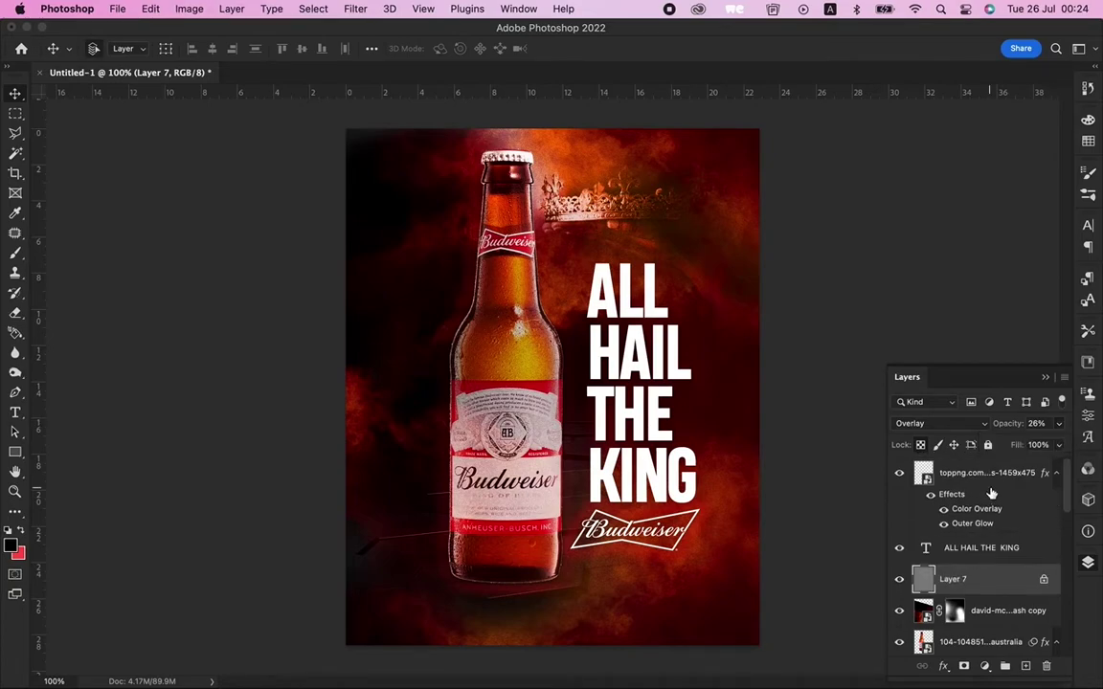
{"action": "key", "text": "super+bracketleft"}
{"action": "key", "text": "super+bracketleft"}
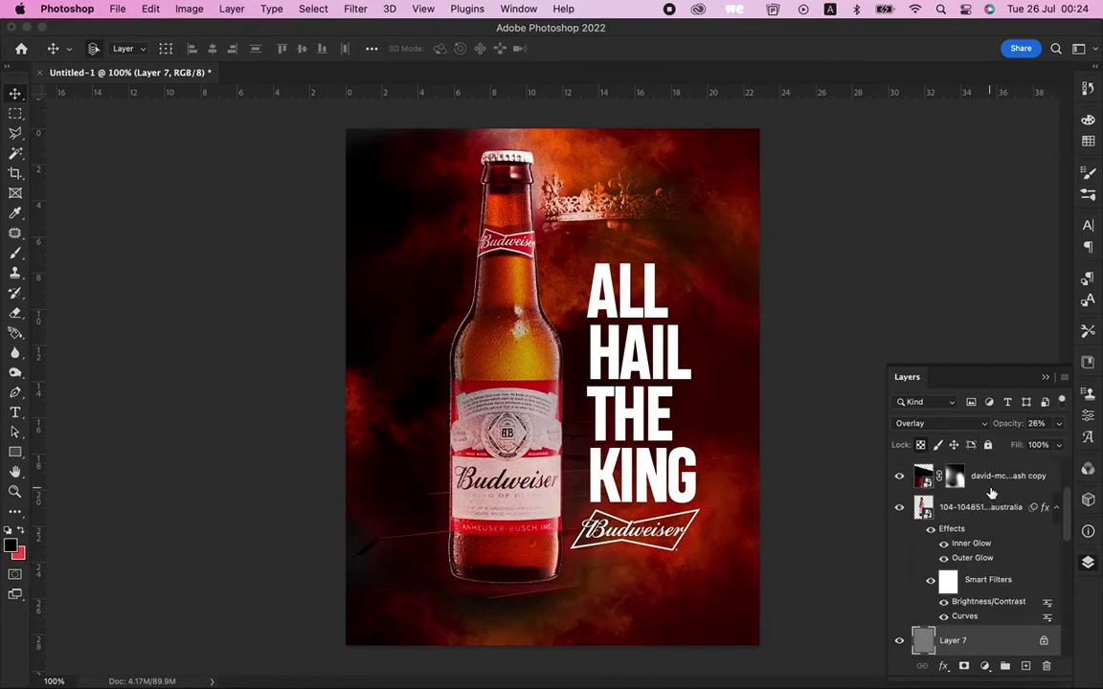
{"action": "left_click", "coordinate": [1058, 423]}
{"action": "left_click_drag", "start_coordinate": [1005, 443], "coordinate": [1000, 445]}
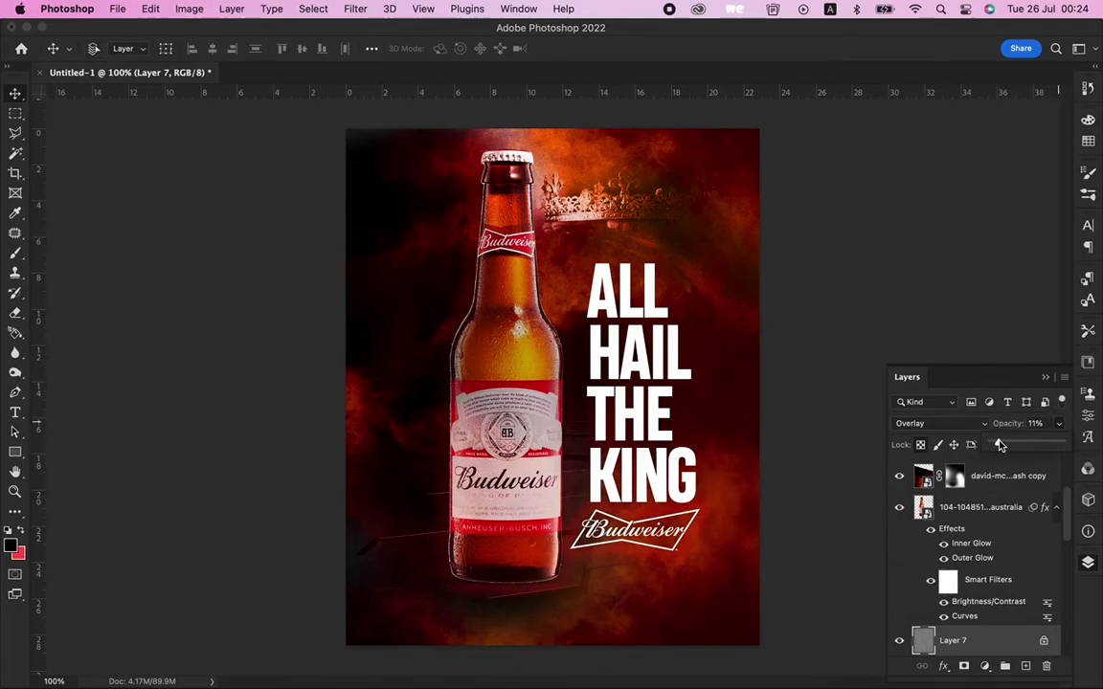
{"action": "left_click_drag", "start_coordinate": [1000, 445], "coordinate": [1001, 445]}
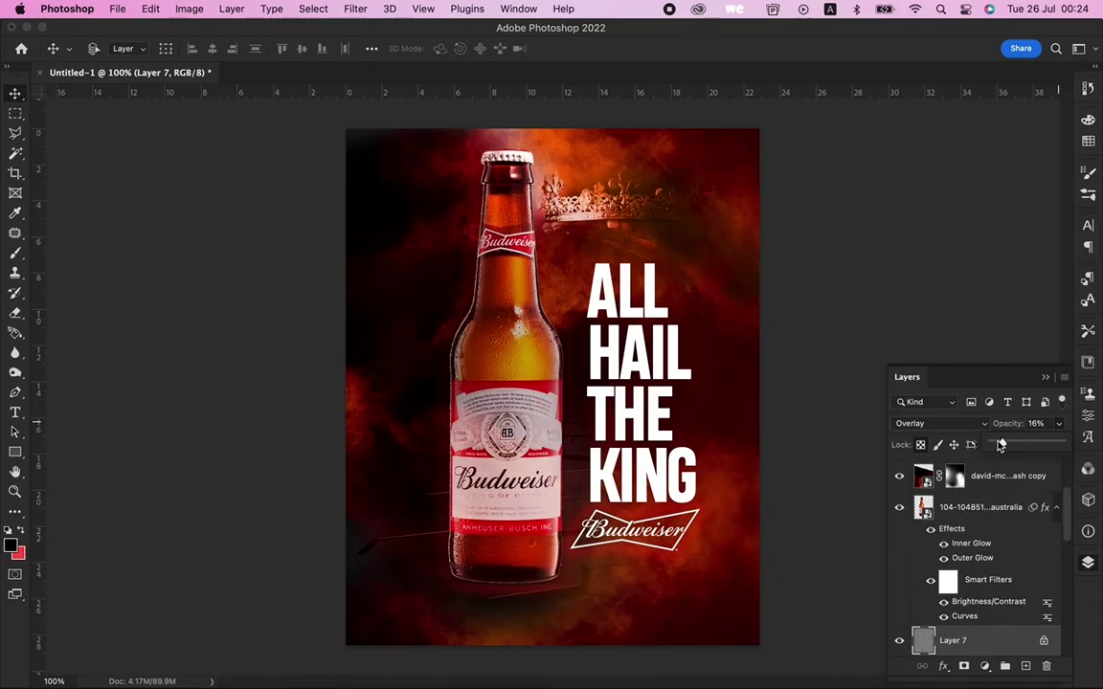